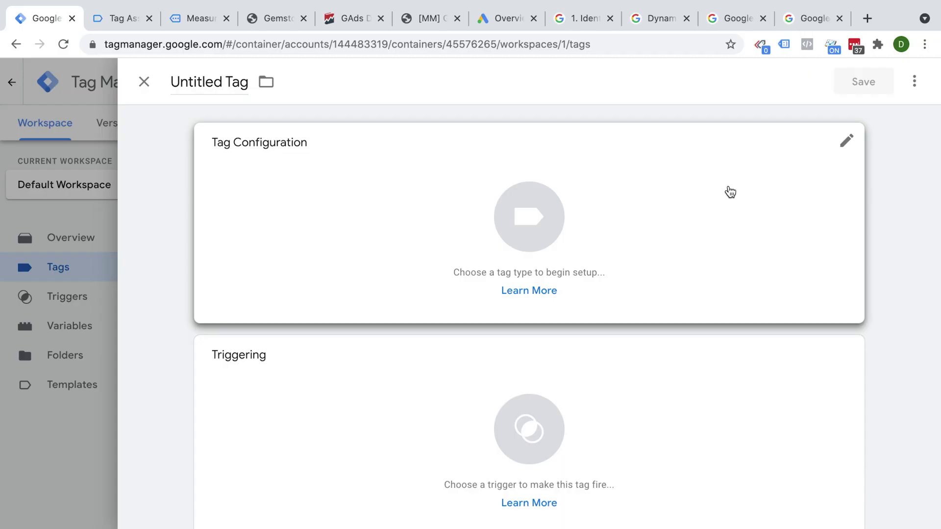
# Start a new untitled tag and bring up the list of tag types
pyautogui.click(728, 191)
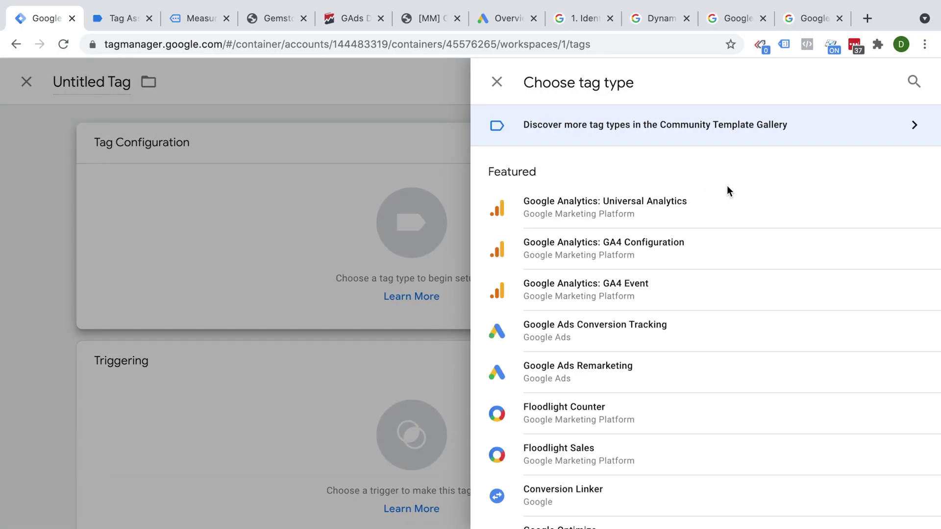
# Make the tag a Google Ads Remarketing tag and select its name field
pyautogui.click(657, 374)
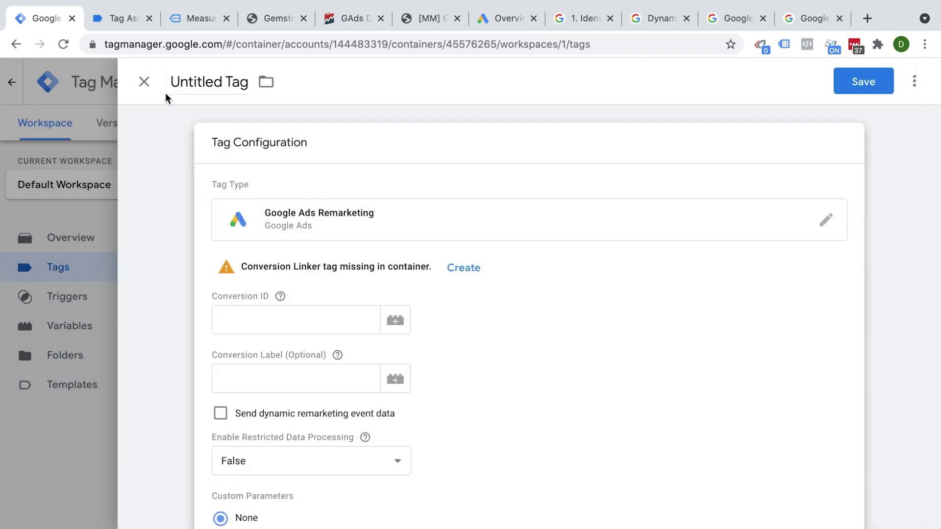
pyautogui.click(177, 73)
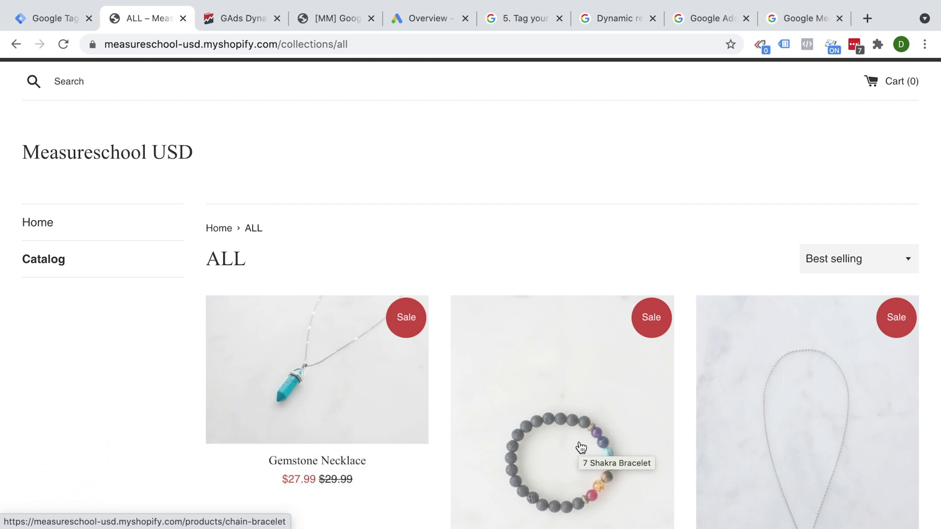
# Switch to the Google Ads account's All campaigns overview
pyautogui.click(420, 20)
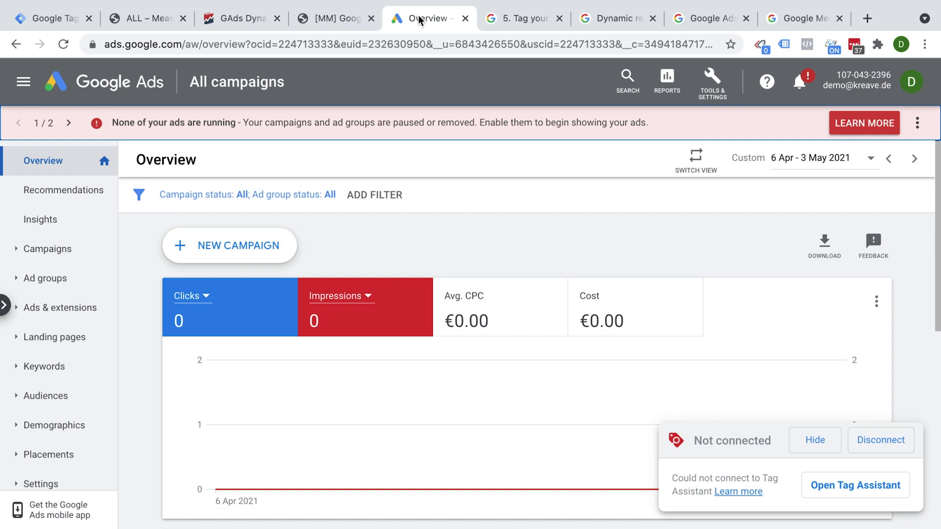
# Go to the dynamic remarketing setup guide's step 5, Tag your website, at its heading
pyautogui.click(539, 19)
pyautogui.scroll(3, 591, 166)
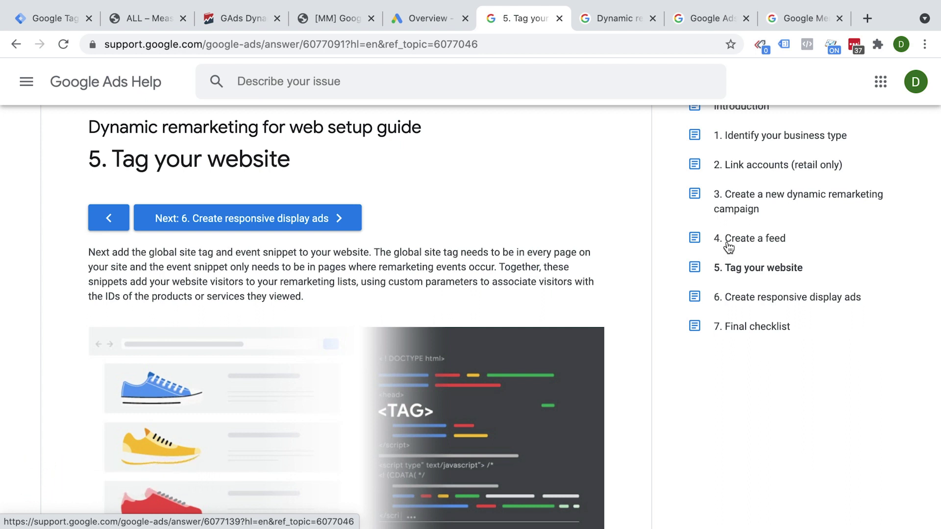
# View Google Merchant Center's 'Grow your business' retail solutions page
pyautogui.click(781, 22)
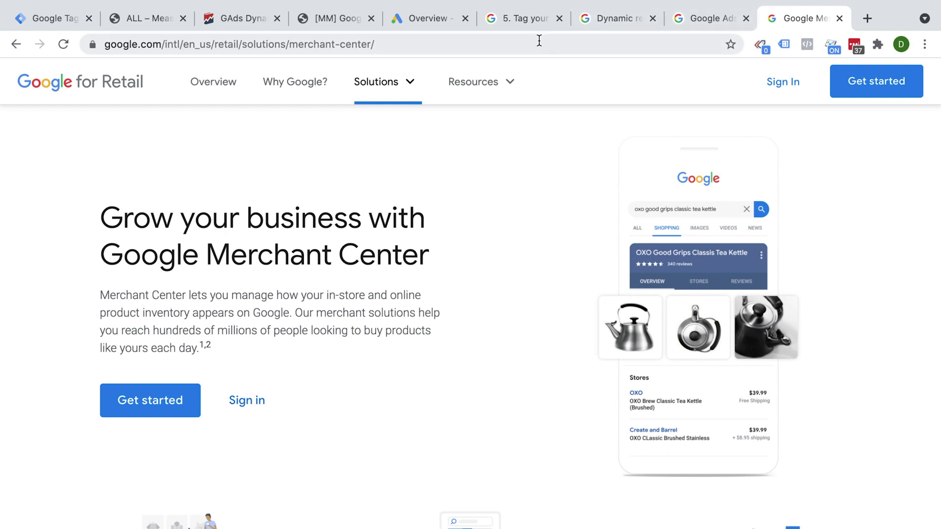
# Return to the help guide's step 5, Tag your website
pyautogui.click(528, 22)
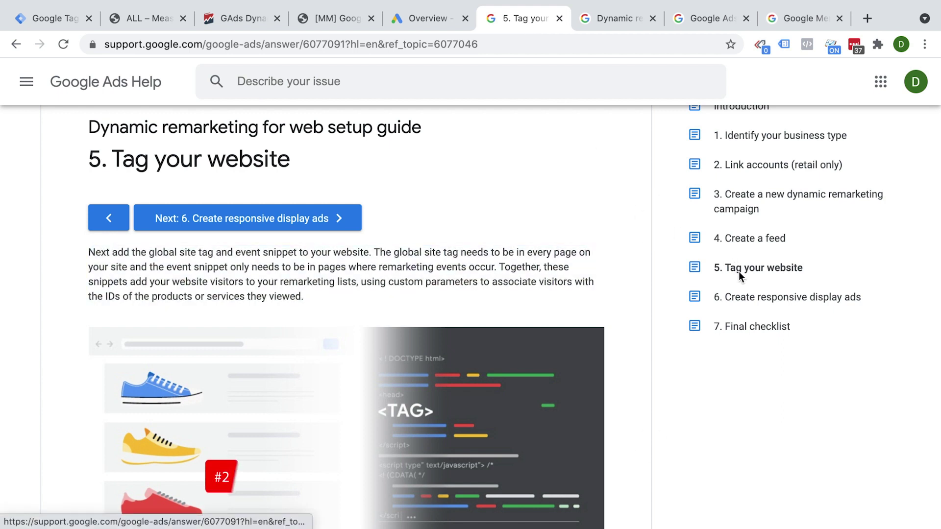
# Scroll the guide, then switch to the Dynamic remarketing events and parameters article
pyautogui.moveTo(655, 357)
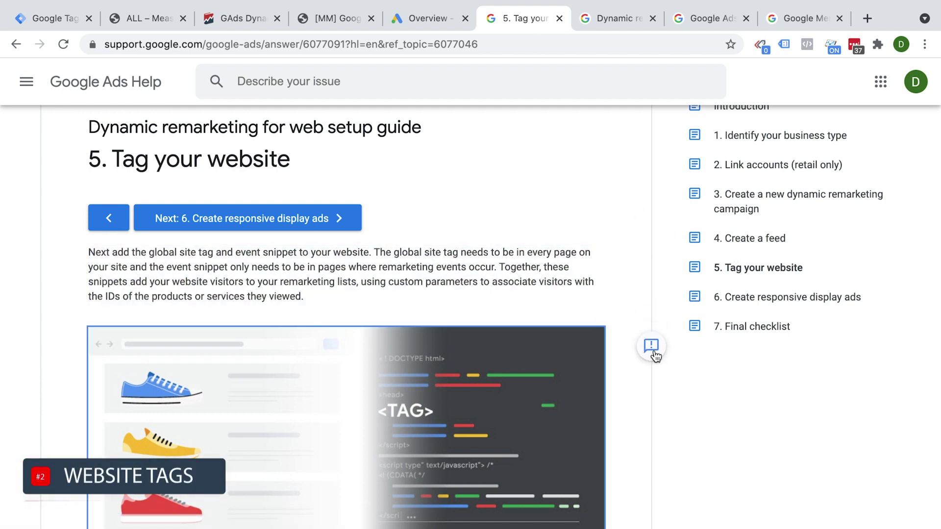
pyautogui.scroll(-3, 658, 375)
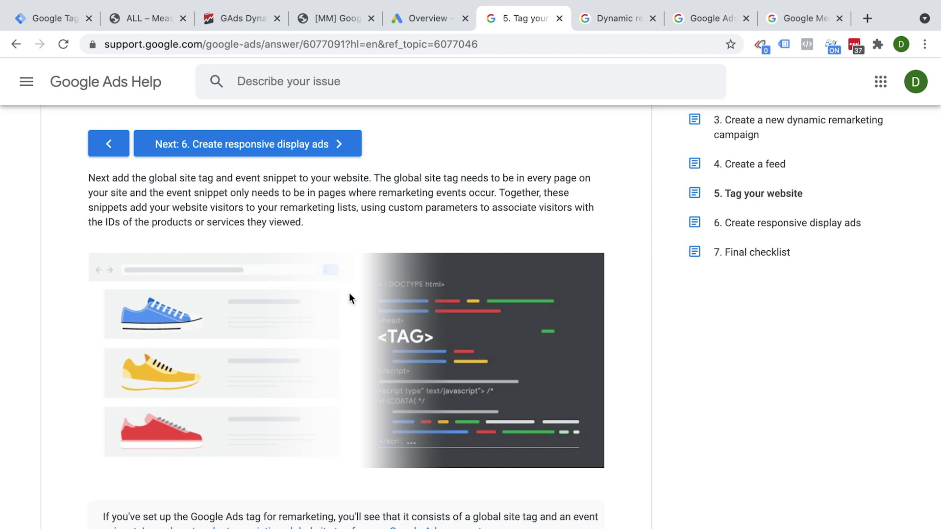
pyautogui.click(607, 25)
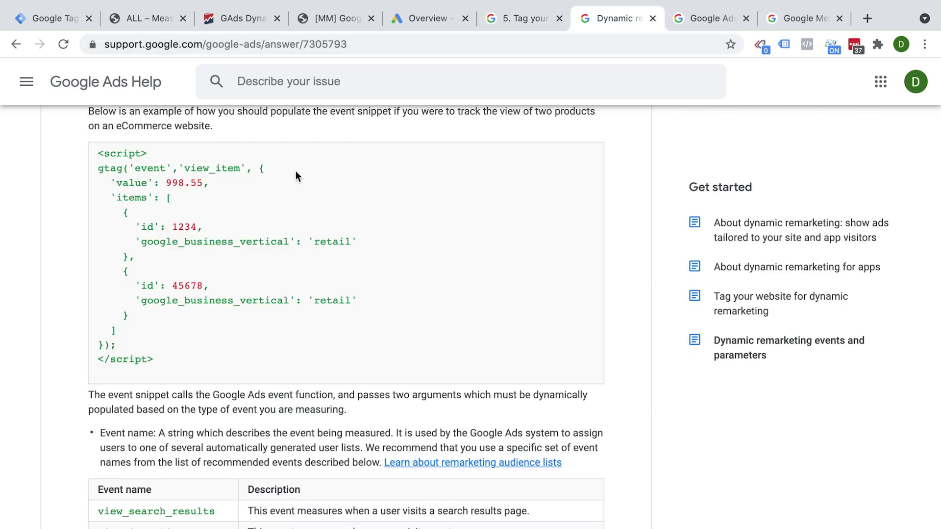
# Highlight the snippet's value 998.55 and item ids 1234 and 45678, then return to the store catalog
pyautogui.moveTo(163, 182); pyautogui.dragTo(202, 183)
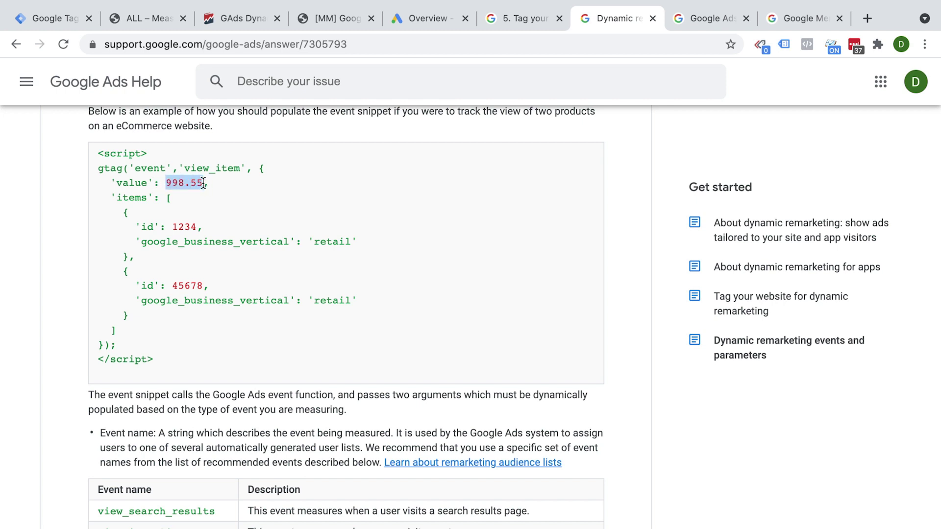
pyautogui.doubleClick(184, 227)
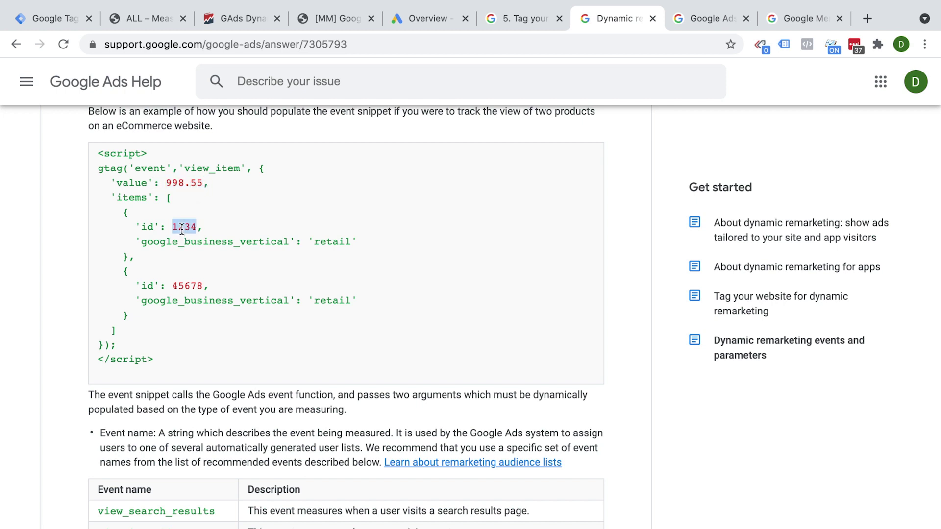
pyautogui.click(182, 290)
pyautogui.doubleClick(181, 289)
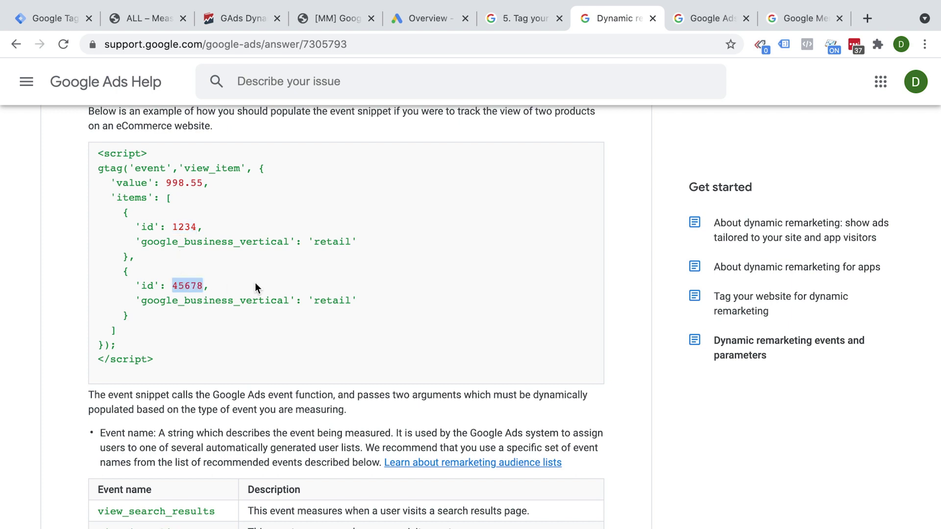
pyautogui.click(187, 227)
pyautogui.doubleClick(187, 227)
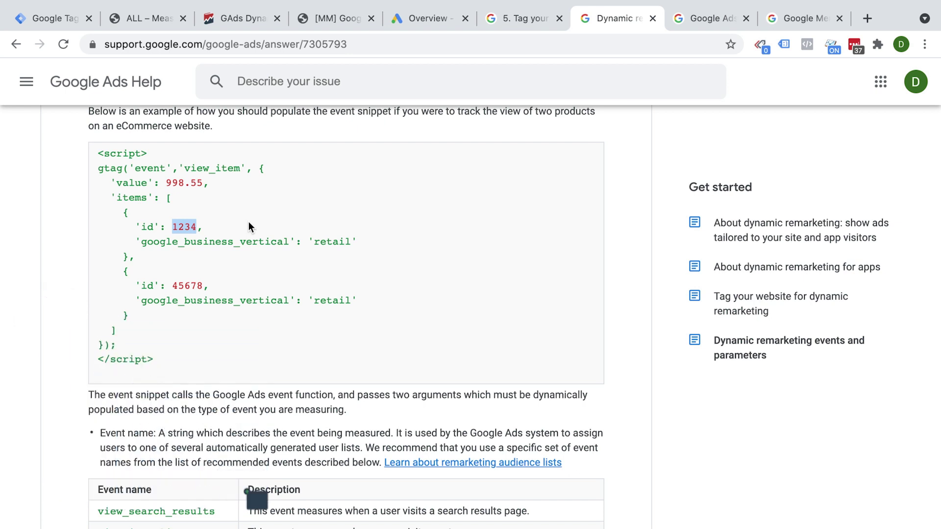
pyautogui.click(147, 17)
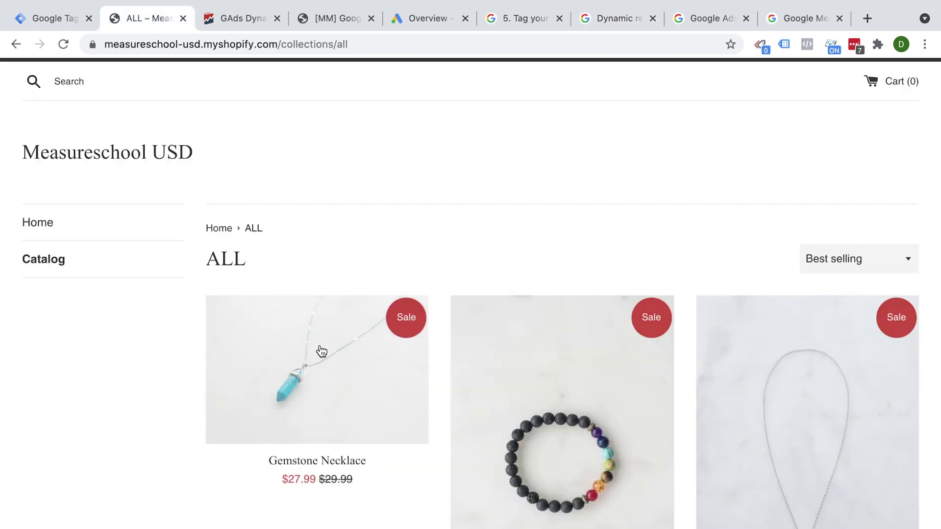
# Switch the Gemstone Necklace to its Purple variant and highlight the variant number in the URL
pyautogui.click(321, 360)
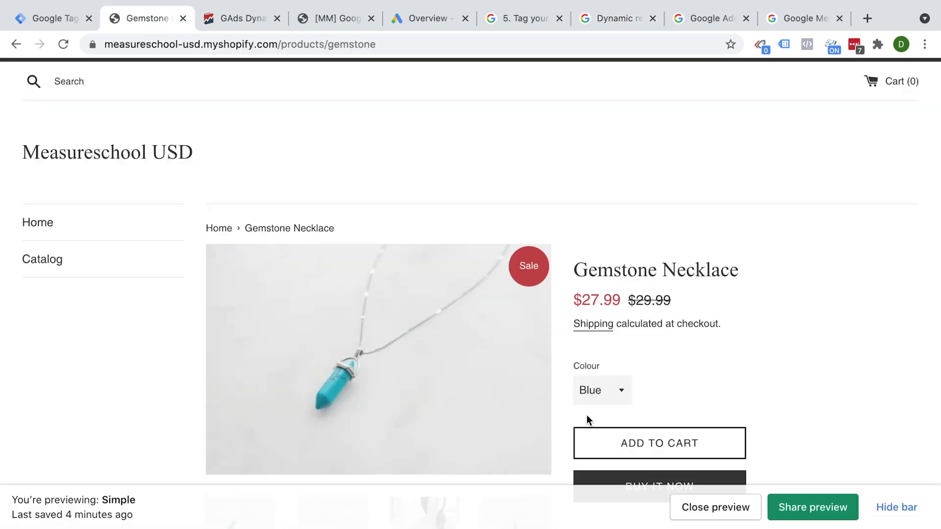
pyautogui.click(604, 399)
pyautogui.click(604, 409)
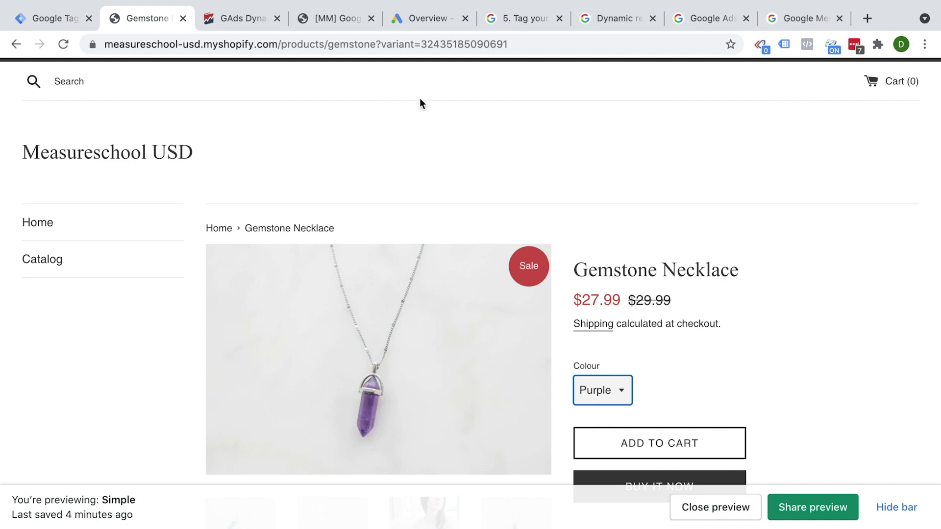
pyautogui.moveTo(421, 44); pyautogui.dragTo(512, 44)
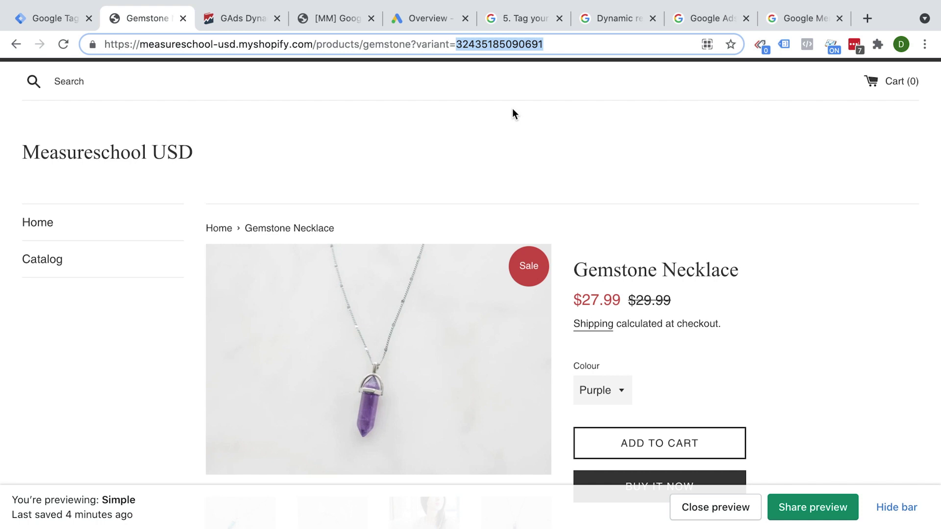
# Compare the variant number with the article's example item ids, then open Tag Manager Help
pyautogui.click(613, 19)
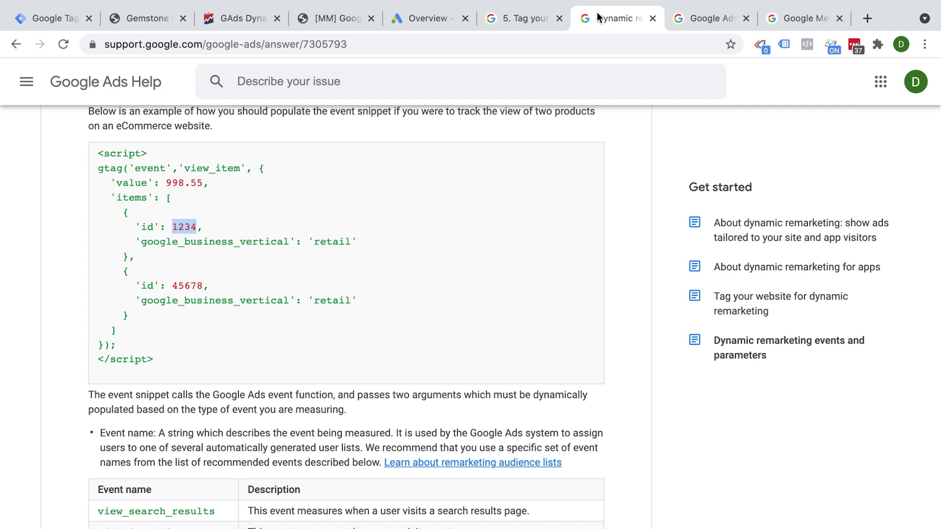
pyautogui.click(142, 18)
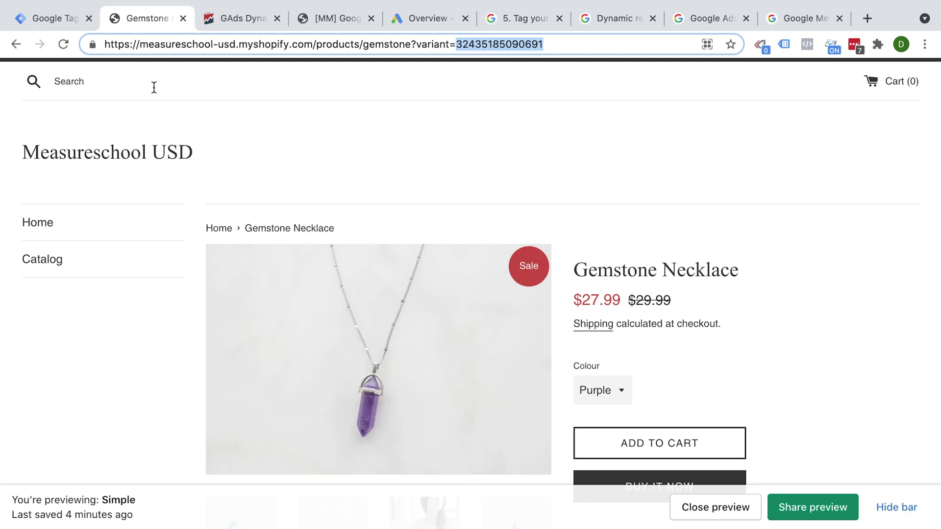
pyautogui.click(695, 25)
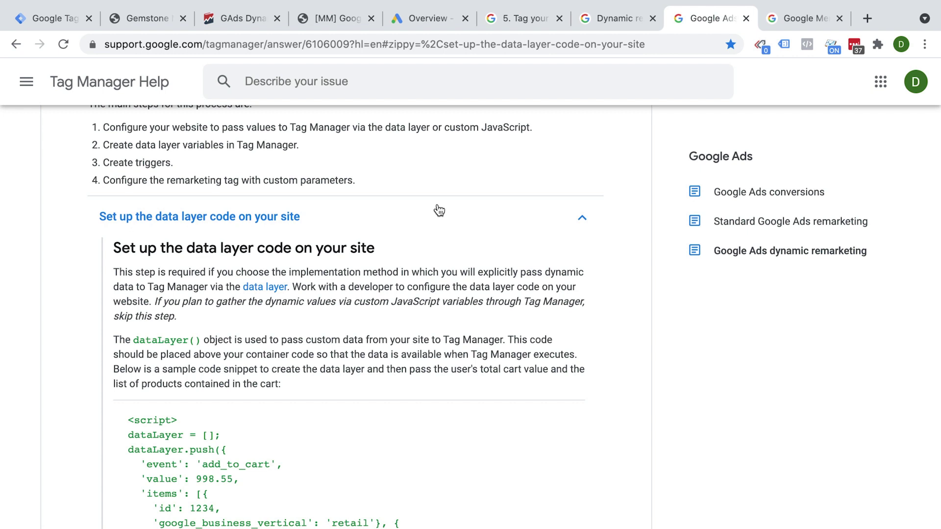
# Highlight 998.55, 1234 and 45678 in Tag Manager Help's dataLayer sample, then open MeasureSchool's specification
pyautogui.scroll(-5, 439, 209)
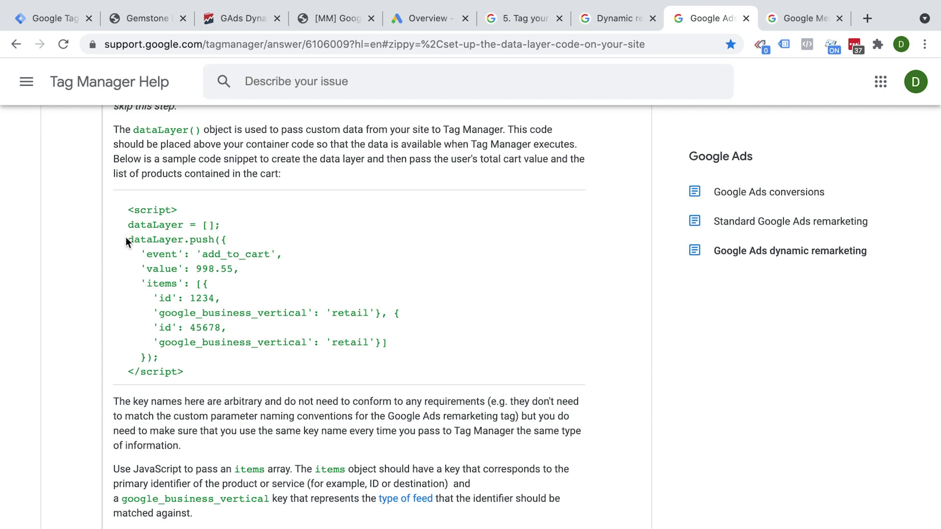
pyautogui.doubleClick(200, 270)
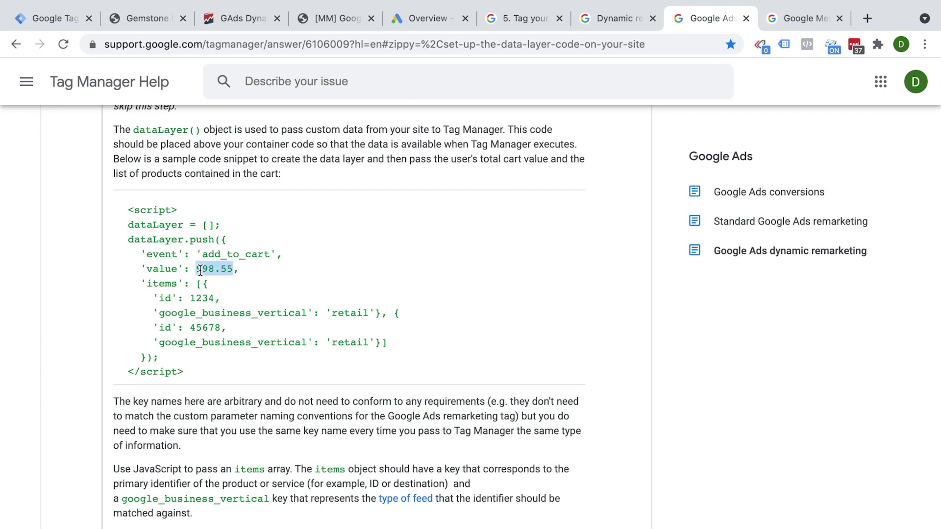
pyautogui.doubleClick(202, 298)
pyautogui.doubleClick(204, 328)
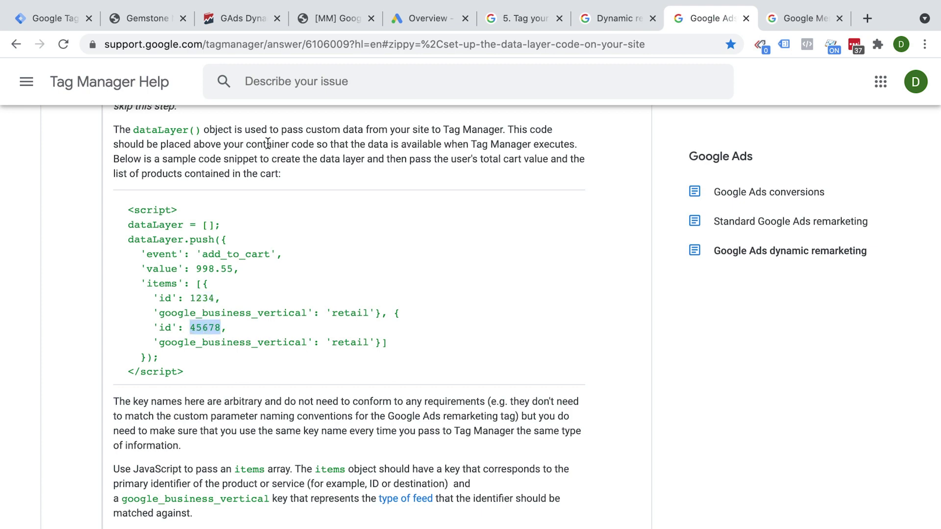
pyautogui.click(243, 18)
# Scroll through the measure.school dataLayer specification page
pyautogui.scroll(5, 72, 271)
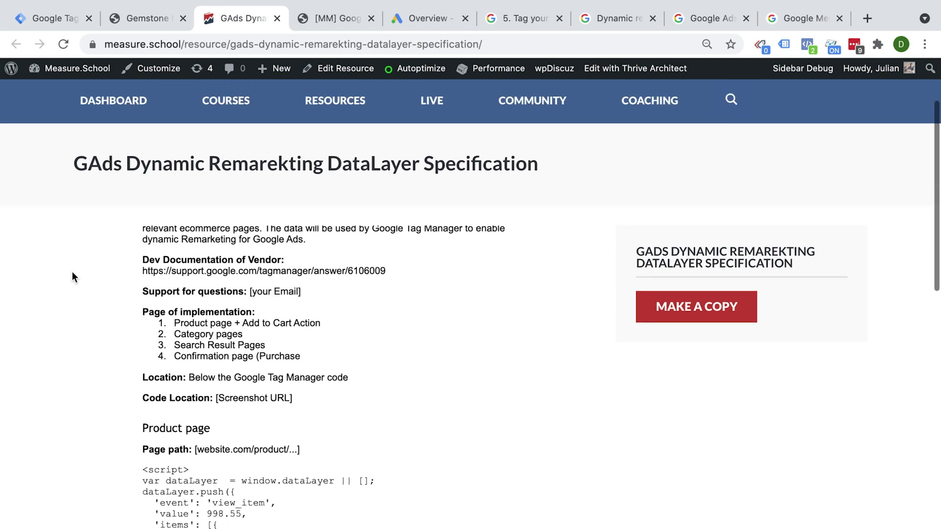
pyautogui.scroll(-1, 72, 272)
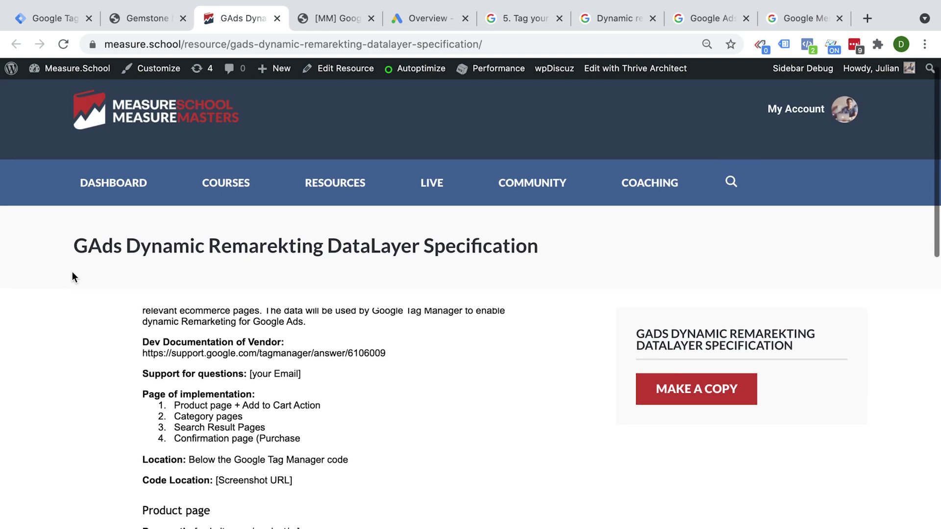
pyautogui.scroll(-2, 72, 273)
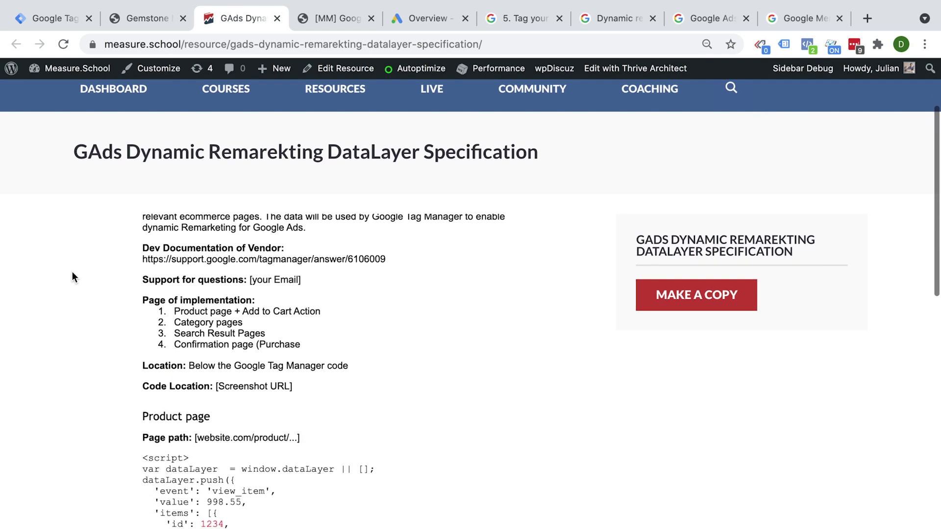
pyautogui.scroll(-1, 72, 277)
# Scroll the implementation PDF to the Category code block on page 4, then return to the Tag Manager Help sample
pyautogui.click(326, 18)
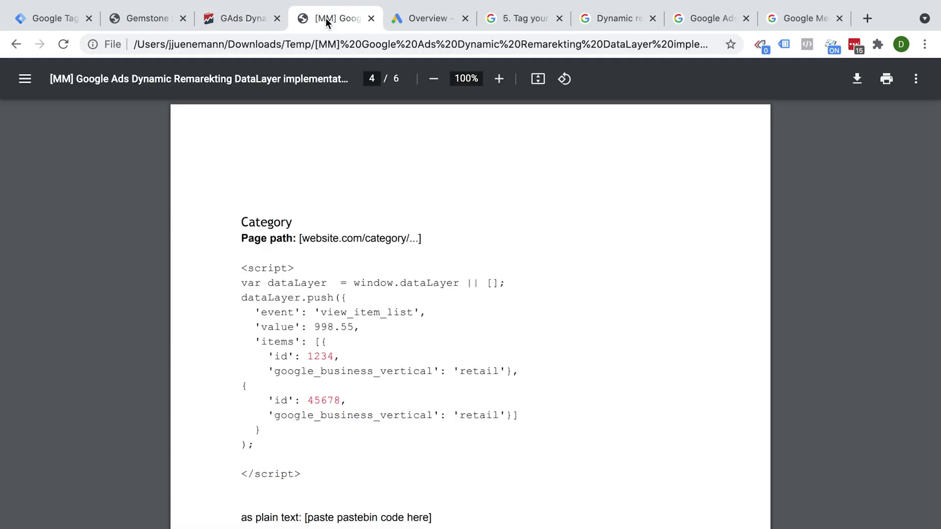
pyautogui.scroll(20, 217, 219)
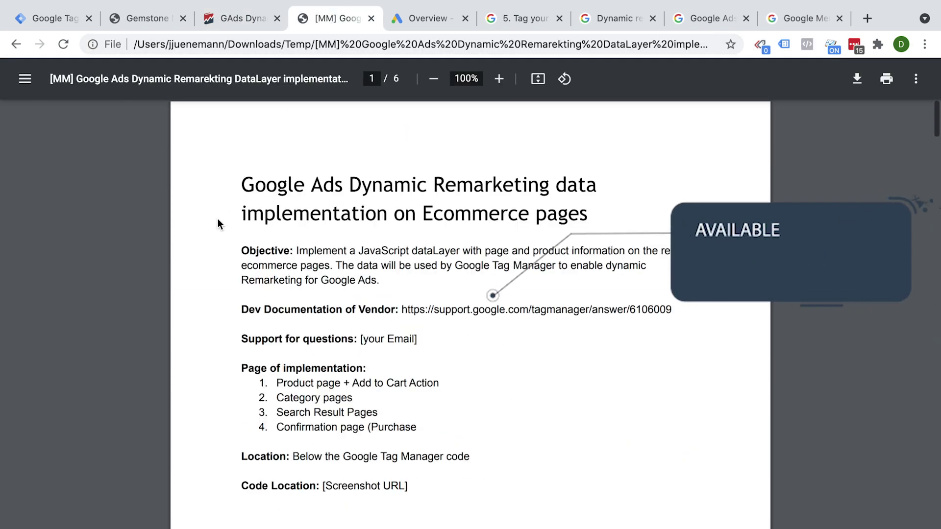
pyautogui.scroll(-2, 200, 261)
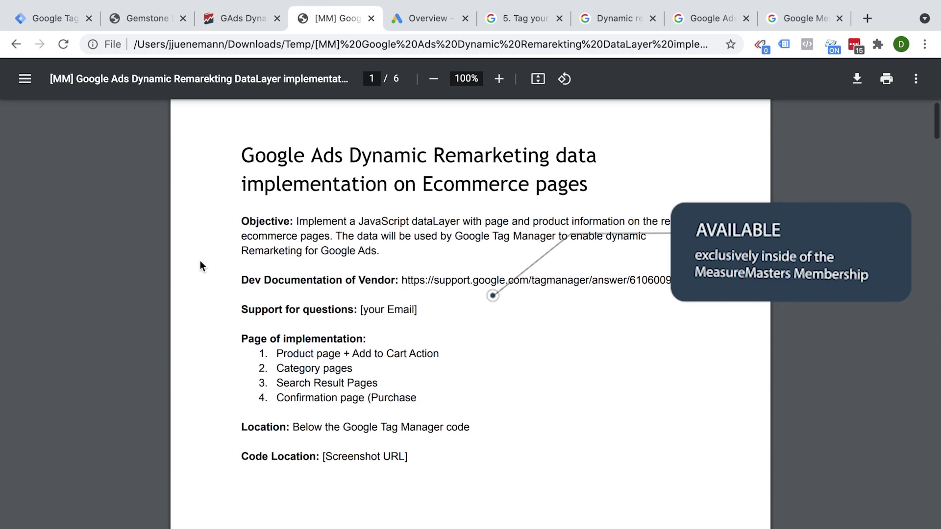
pyautogui.scroll(-9, 200, 262)
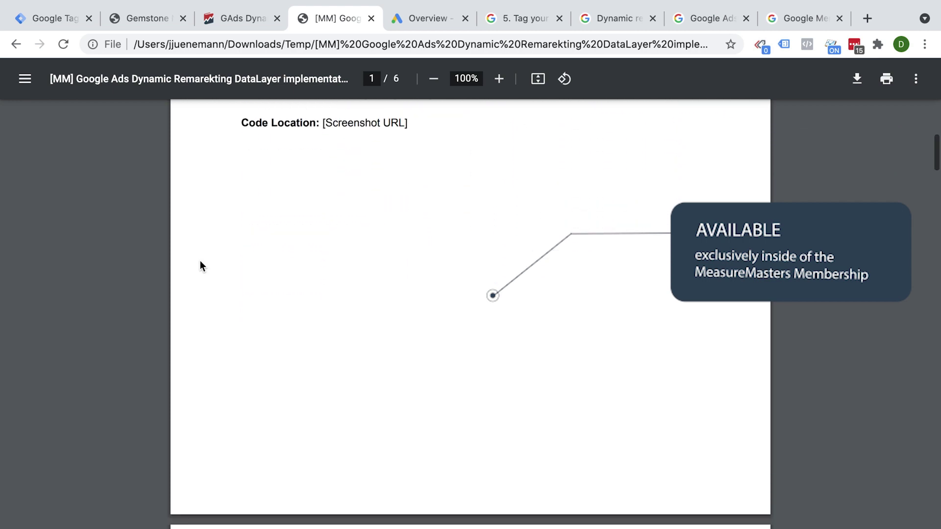
pyautogui.scroll(-10, 200, 266)
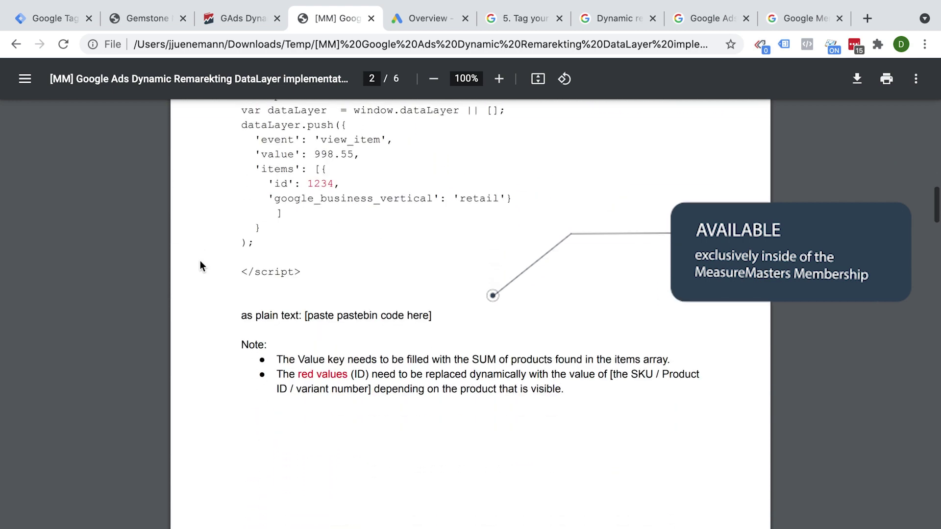
pyautogui.scroll(-15, 200, 261)
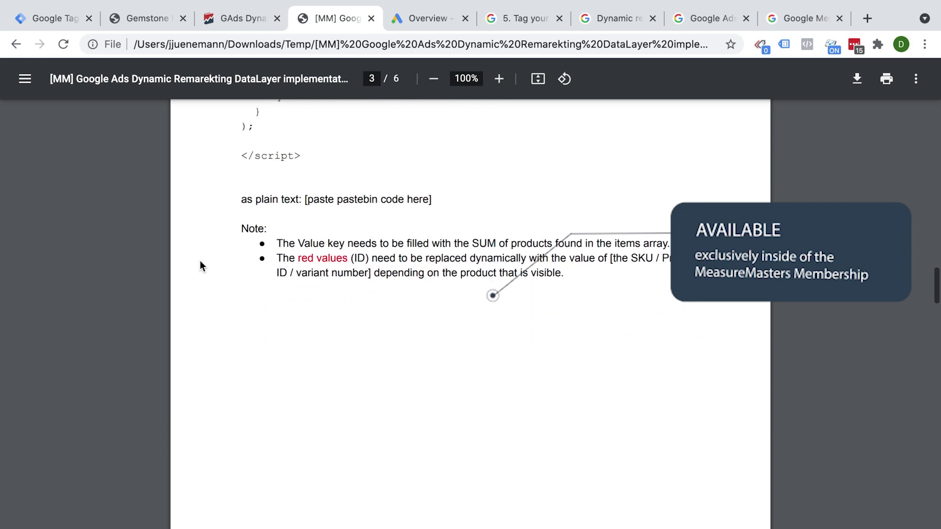
pyautogui.scroll(-12, 200, 266)
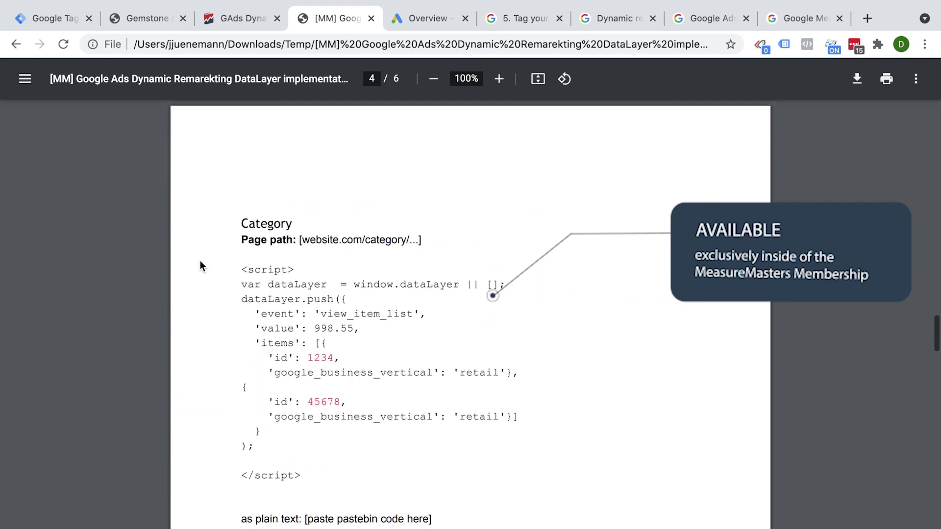
pyautogui.click(705, 19)
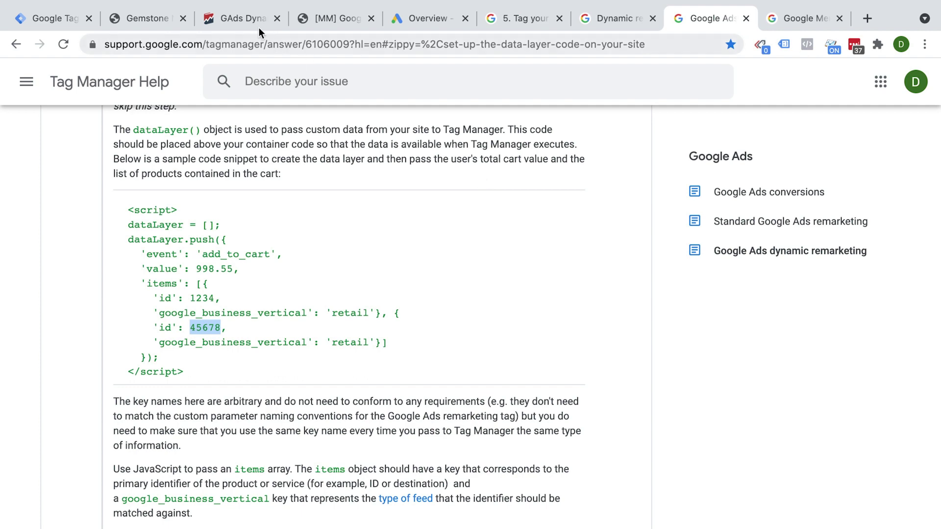
# Review the data layer spec page and the Gemstone Necklace product page address
pyautogui.click(245, 16)
pyautogui.scroll(4, 145, 192)
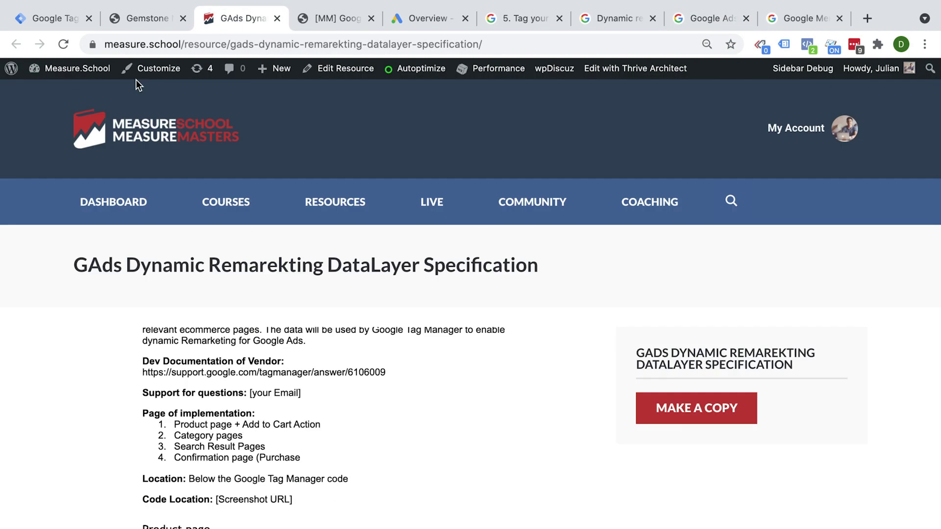
pyautogui.click(149, 18)
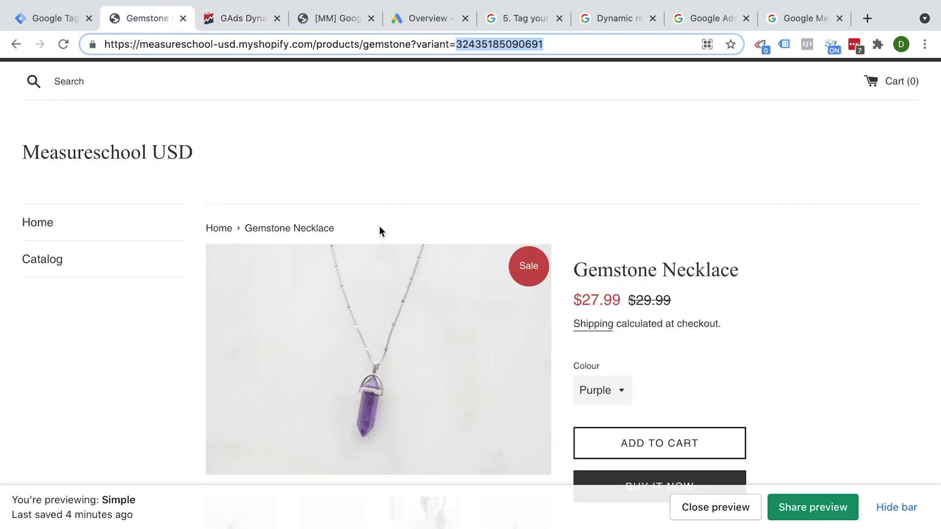
pyautogui.click(384, 189)
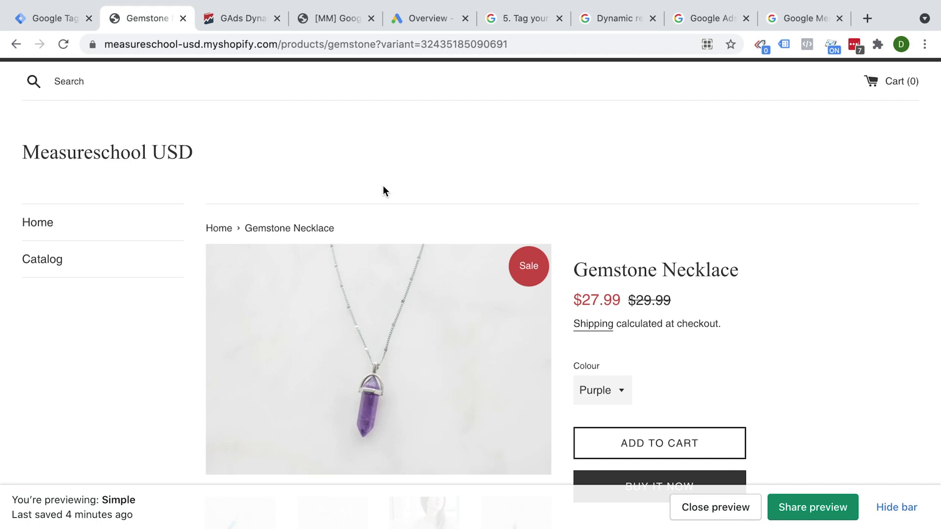
# Mark the event names view_search_results, view_item_list, view_item, add_to_cart and purchase in the help table
pyautogui.click(595, 22)
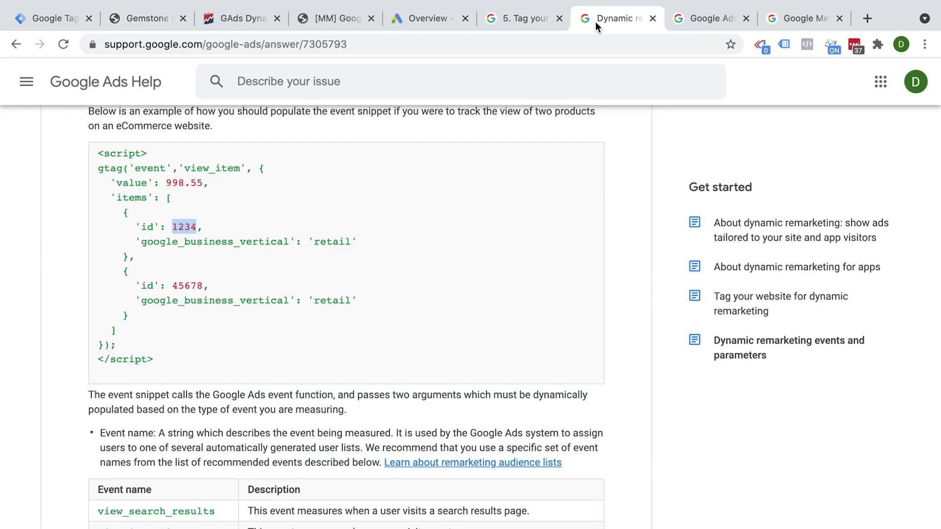
pyautogui.scroll(-6, 434, 246)
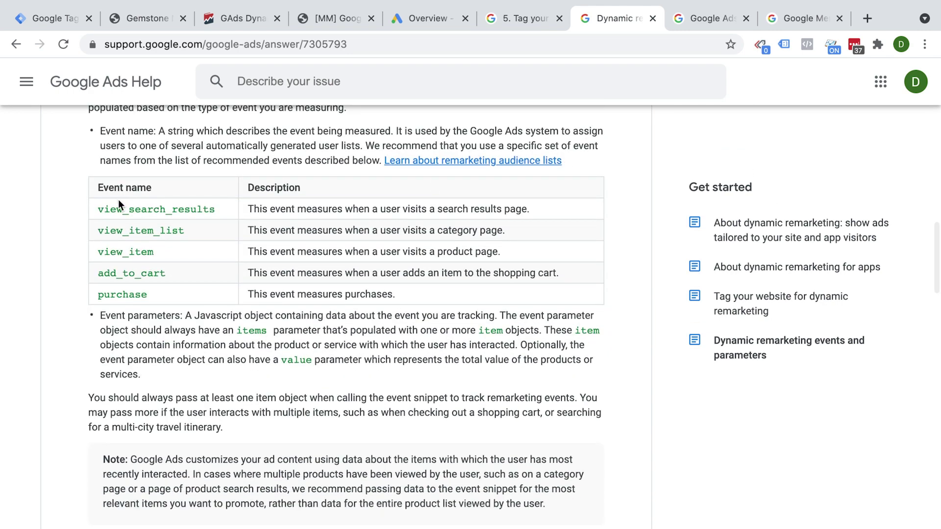
pyautogui.doubleClick(129, 209)
pyautogui.doubleClick(119, 230)
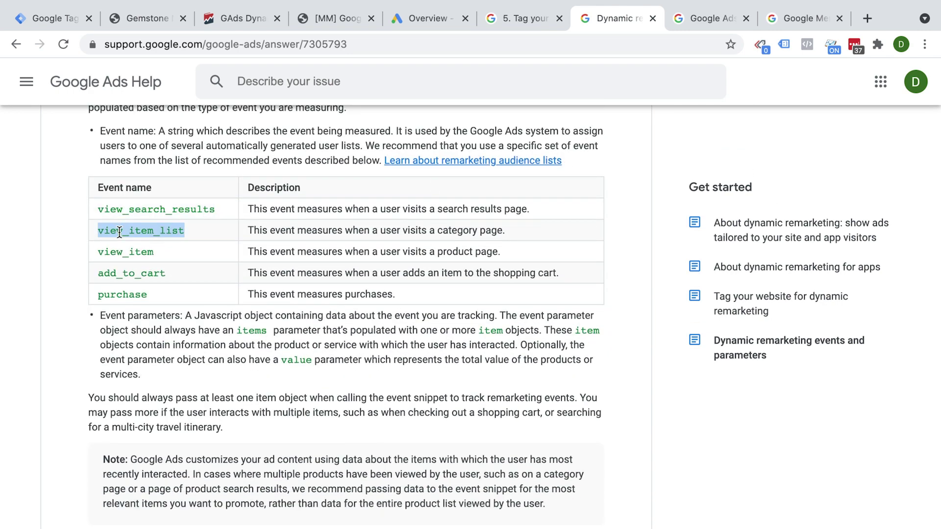
pyautogui.doubleClick(113, 249)
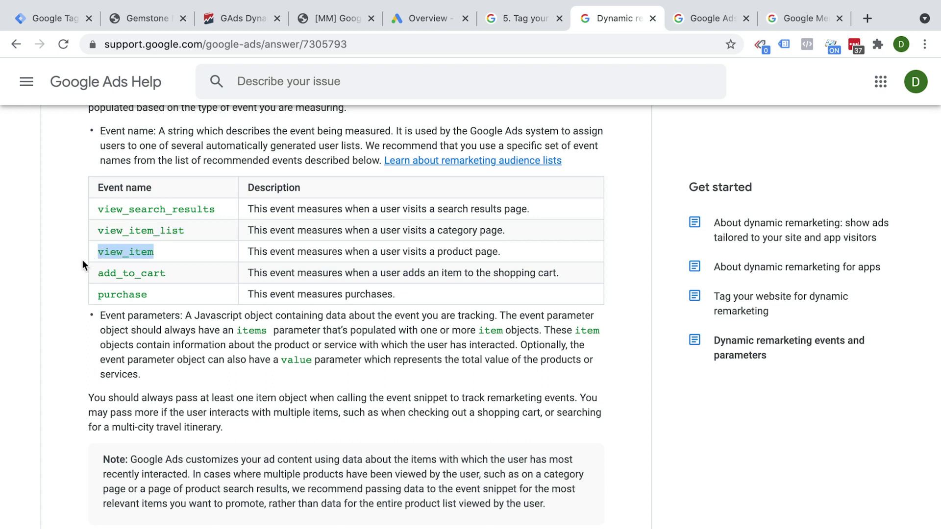
pyautogui.doubleClick(108, 274)
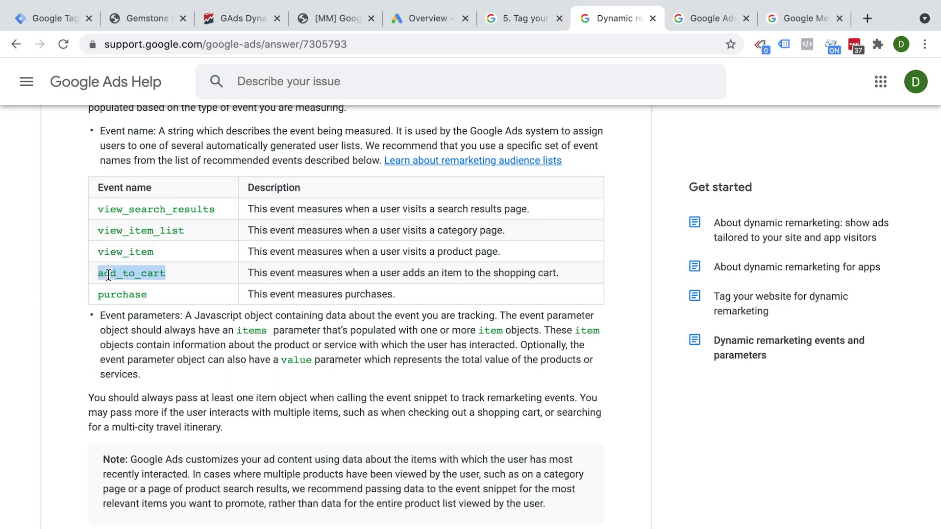
pyautogui.doubleClick(111, 295)
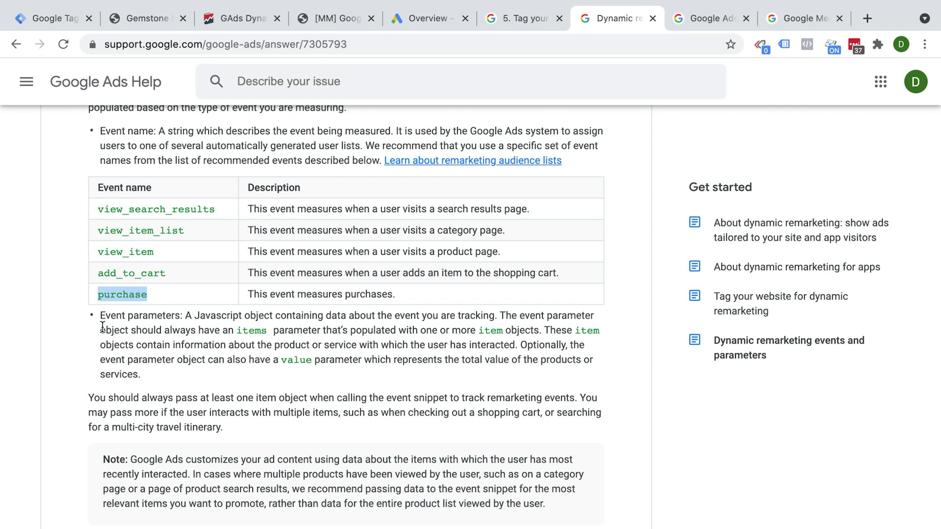
pyautogui.click(134, 25)
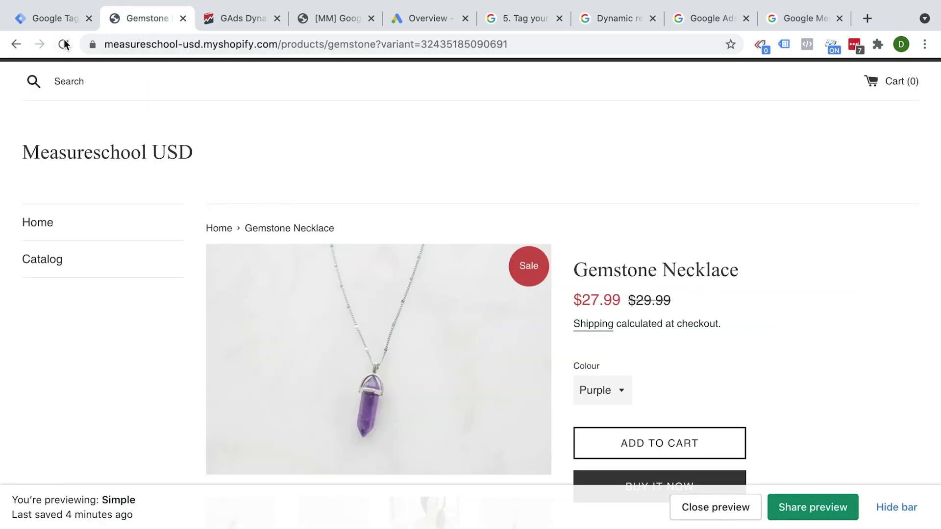
# Close the install dialog, start Preview and publish an empty container version
pyautogui.click(60, 22)
pyautogui.click(681, 174)
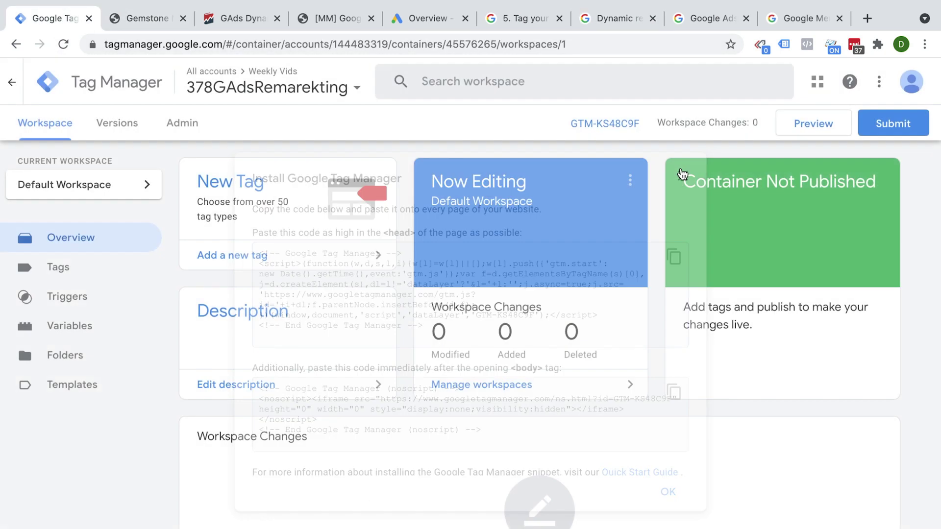
pyautogui.click(809, 117)
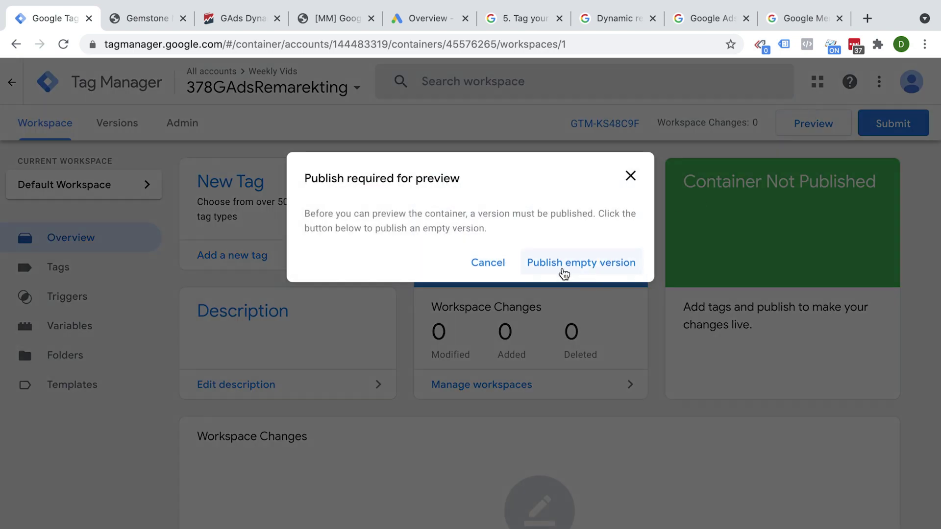
pyautogui.click(564, 267)
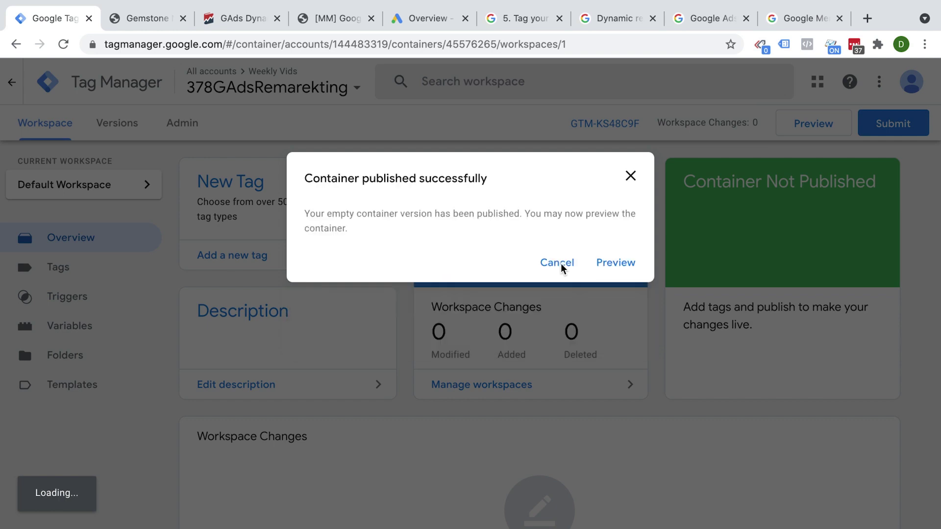
pyautogui.click(558, 264)
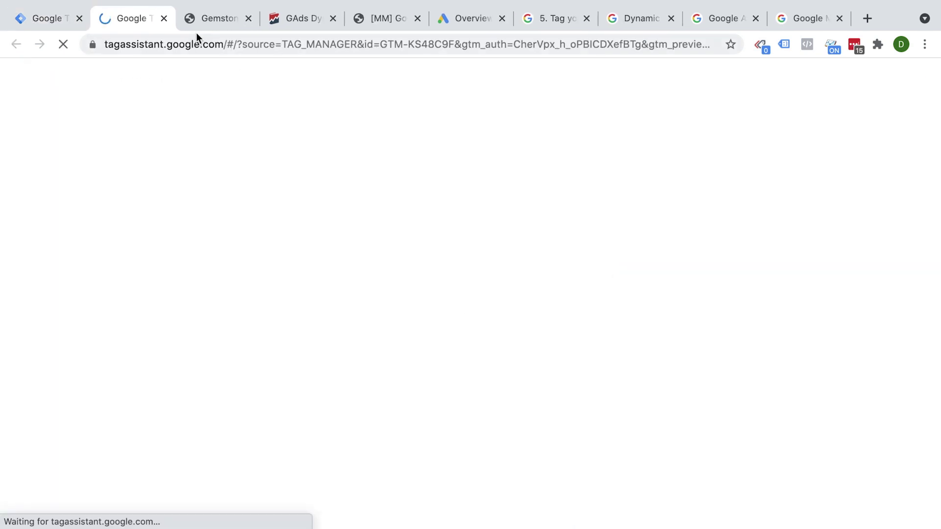
# Copy the shop product page URL into Tag Assistant's site address field
pyautogui.click(206, 18)
pyautogui.click(194, 43)
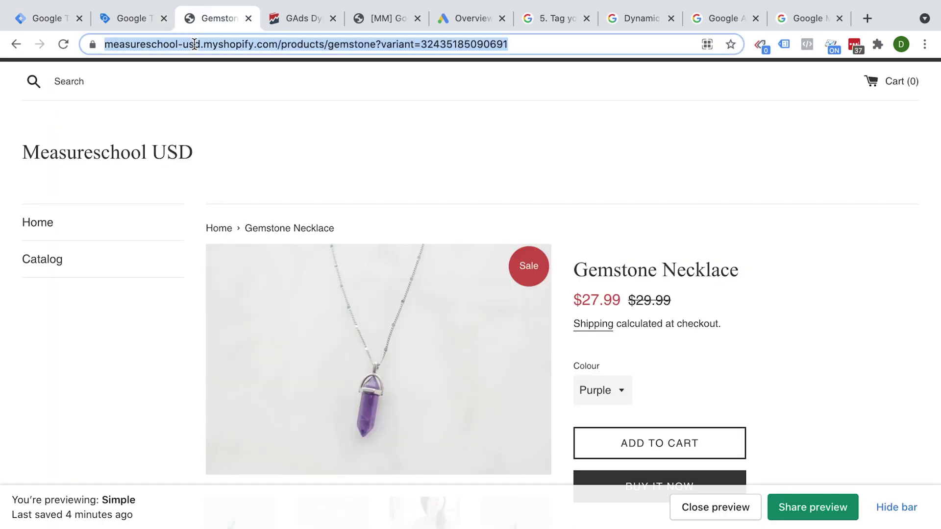
pyautogui.click(142, 16)
pyautogui.click(382, 410)
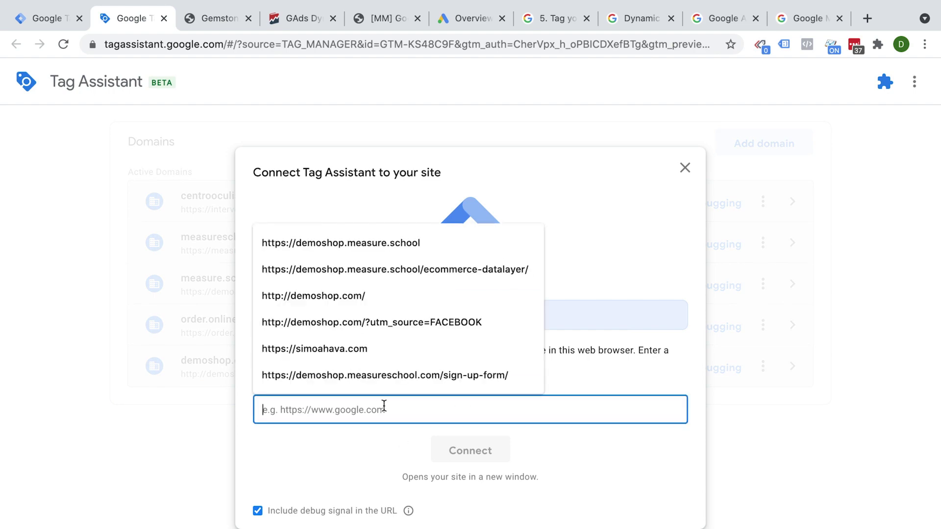
pyautogui.hotkey('ctrl', 'v')
# Connect Tag Assistant to the shop and open the view_item event's Data Layer
pyautogui.click(472, 449)
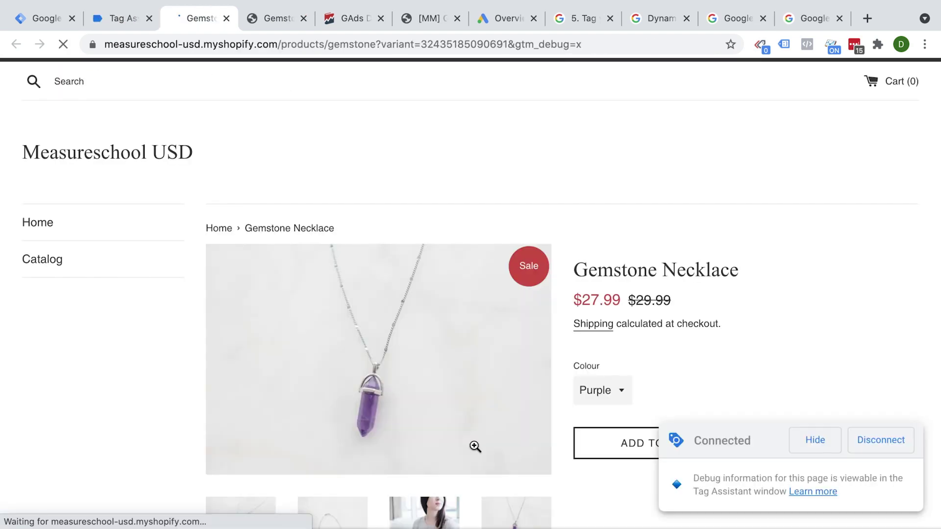
pyautogui.click(123, 24)
pyautogui.click(483, 349)
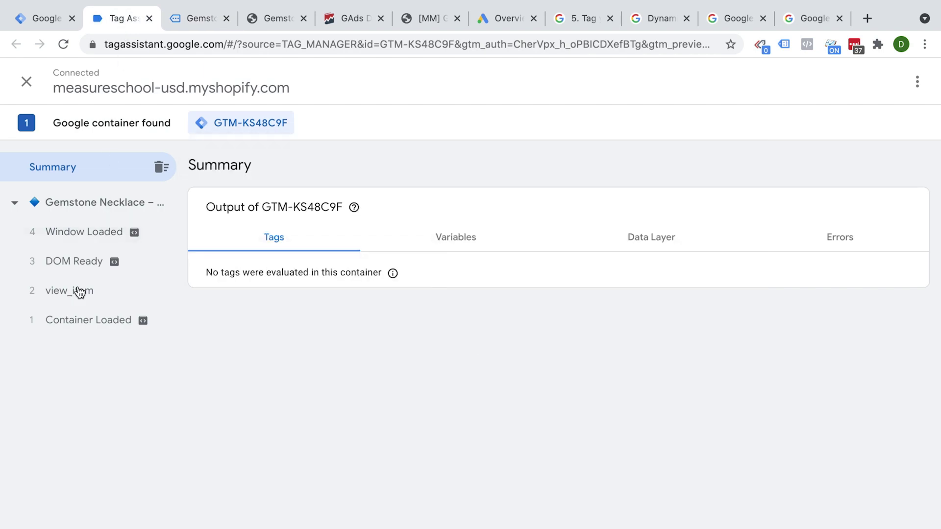
pyautogui.click(678, 242)
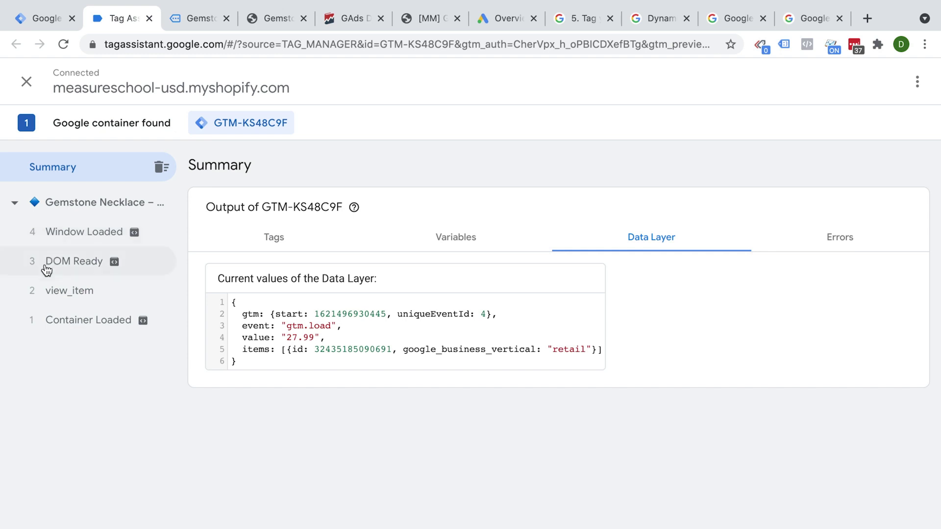
pyautogui.click(54, 303)
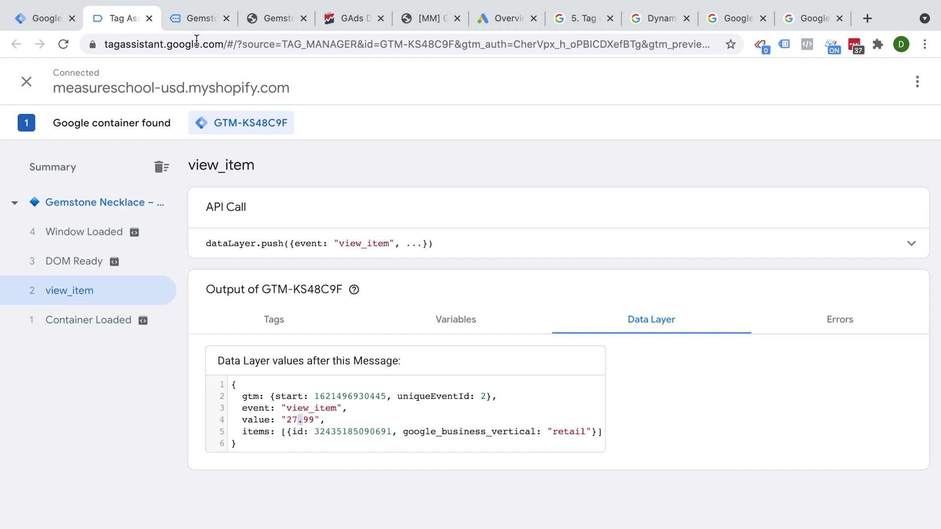
pyautogui.click(191, 18)
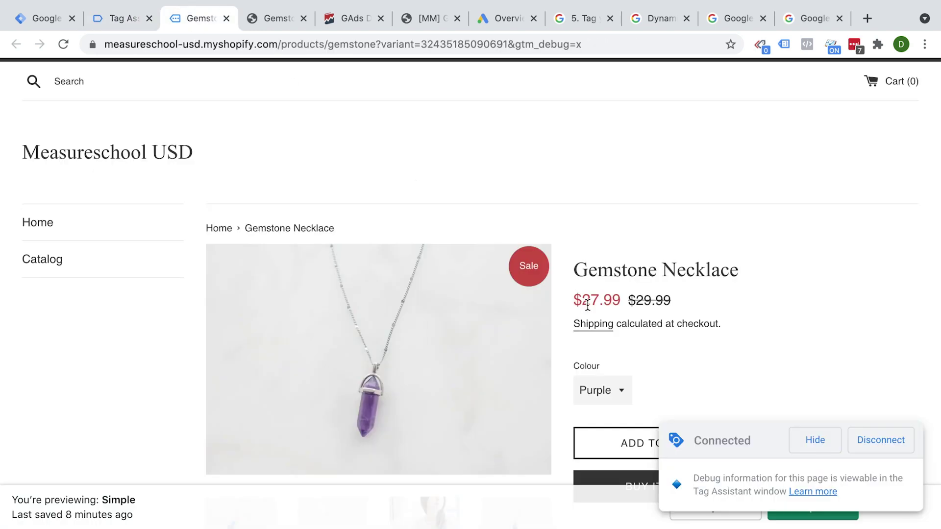
pyautogui.click(107, 12)
pyautogui.doubleClick(328, 431)
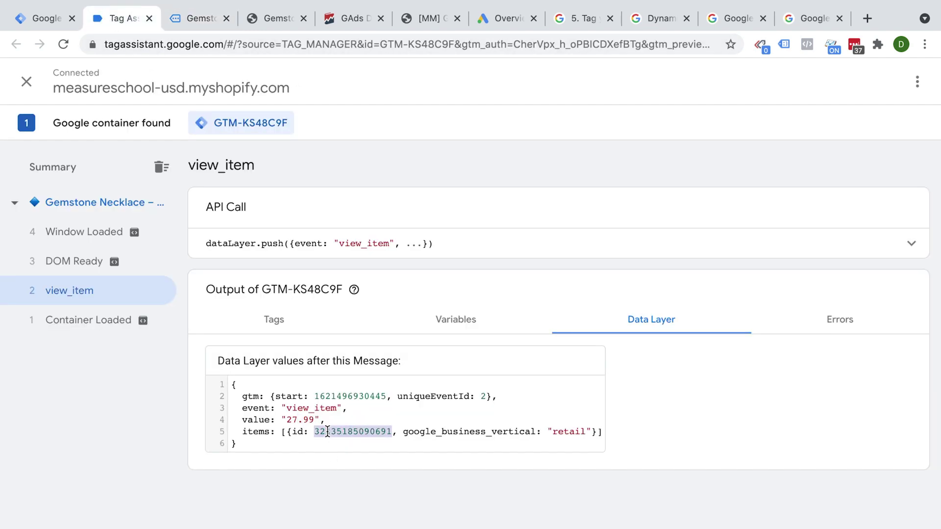
pyautogui.click(231, 17)
pyautogui.moveTo(425, 44); pyautogui.dragTo(499, 44)
pyautogui.click(126, 18)
# Browse the dynamic remarketing help article and its Tag your website step
pyautogui.click(661, 18)
pyautogui.scroll(10, 425, 294)
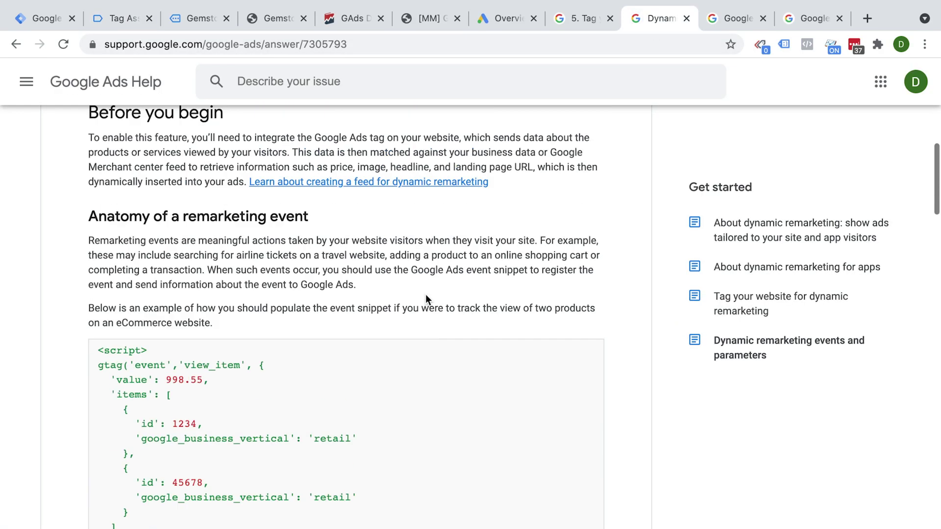
pyautogui.scroll(-10, 425, 294)
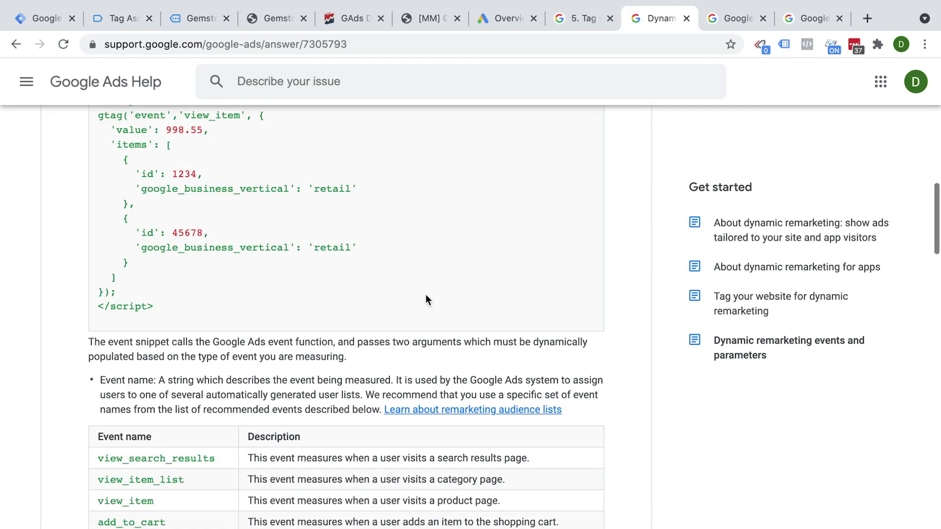
pyautogui.scroll(-5, 425, 300)
pyautogui.scroll(3, 426, 300)
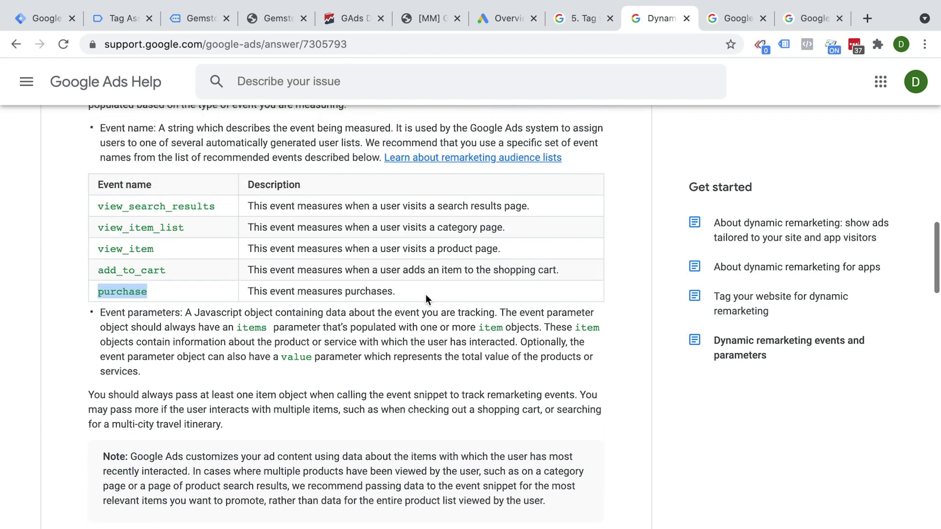
pyautogui.click(583, 18)
pyautogui.scroll(3, 645, 227)
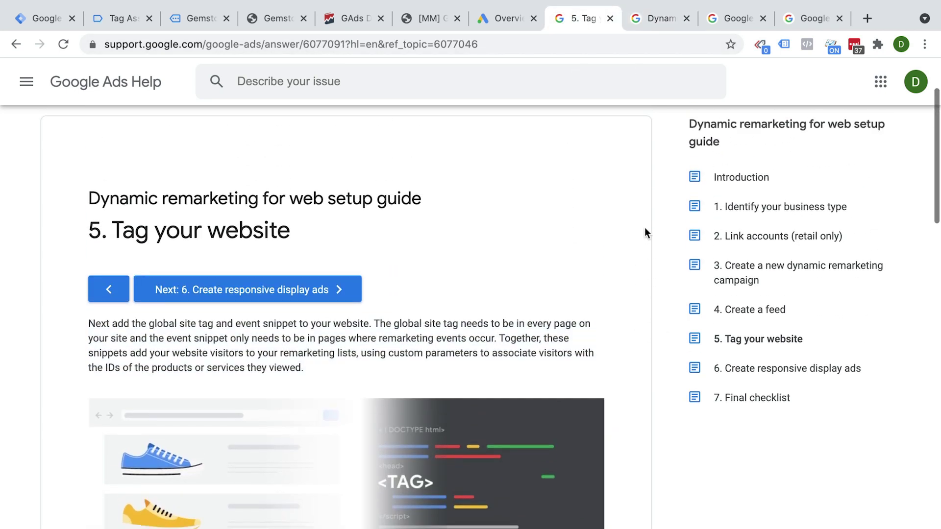
# Review the Retail, Travel and Other business types in the Identify your business type step
pyautogui.click(751, 208)
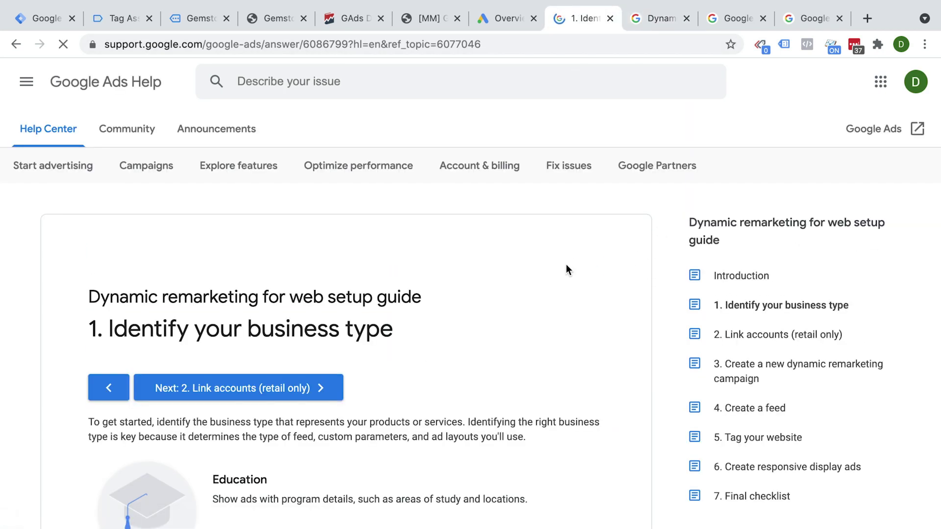
pyautogui.scroll(-3, 565, 265)
pyautogui.scroll(-5, 566, 263)
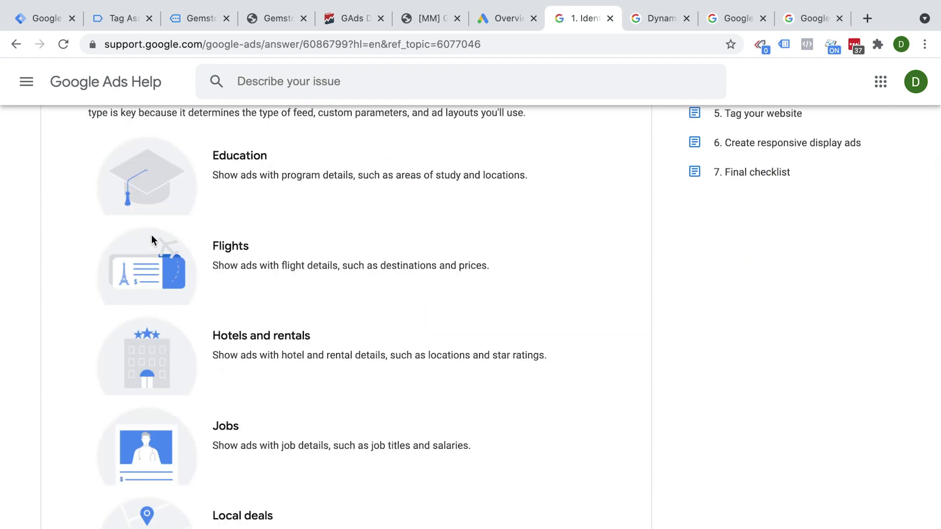
pyautogui.scroll(-3, 133, 416)
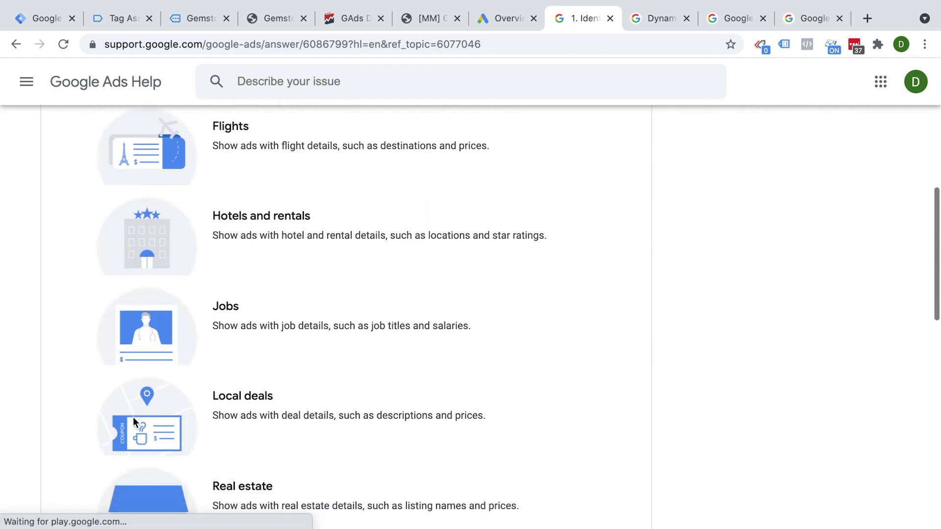
pyautogui.scroll(-2, 133, 416)
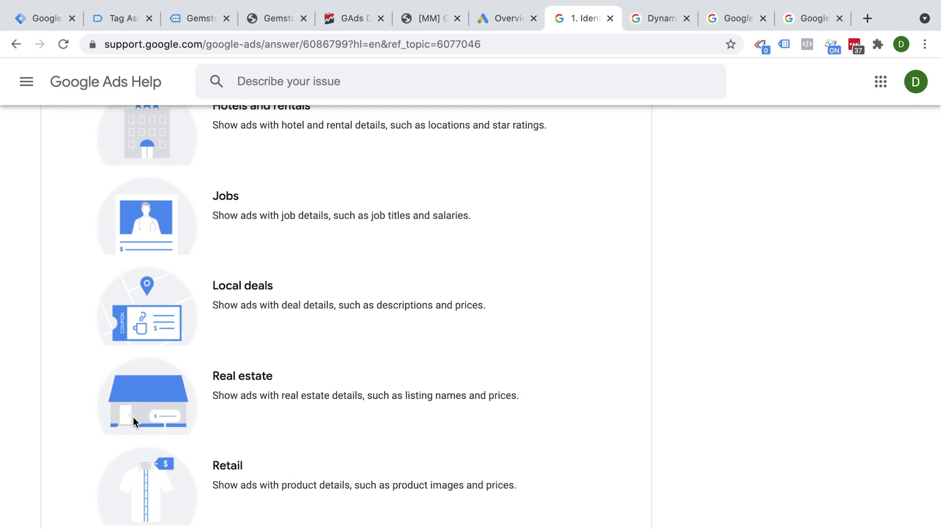
pyautogui.scroll(-3, 133, 417)
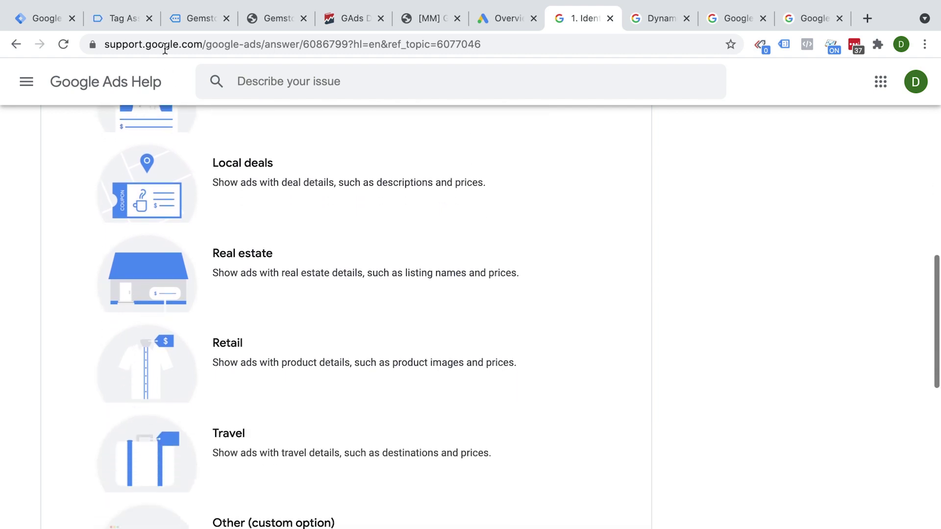
pyautogui.click(130, 18)
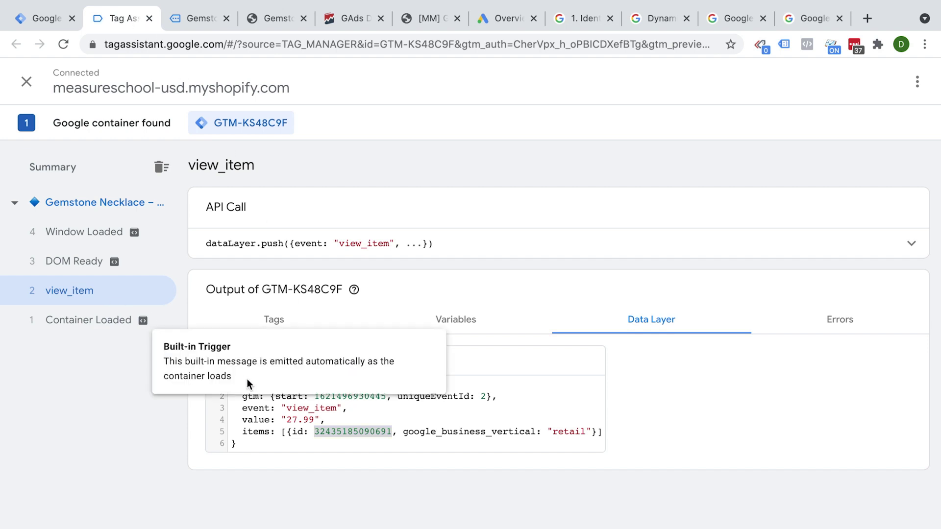
# Open the store's full catalog and check the view_item_list data layer value 839.77
pyautogui.click(202, 12)
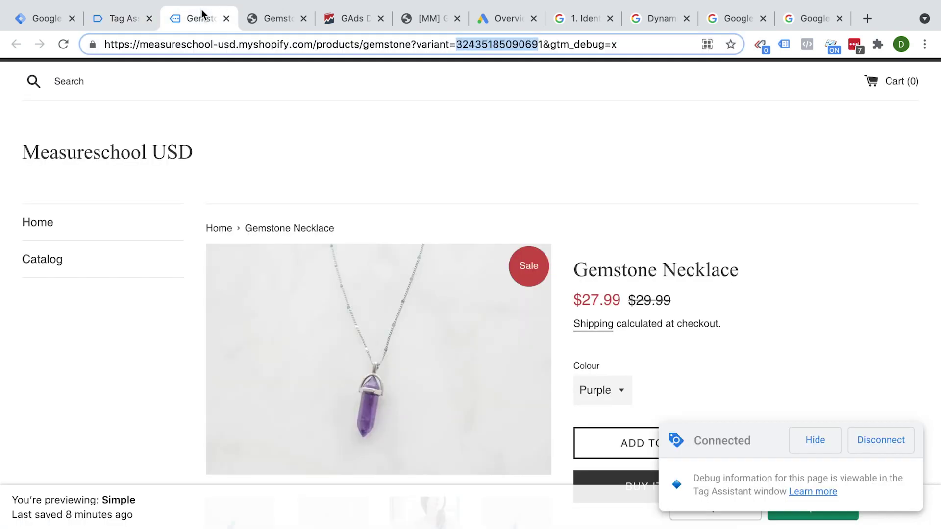
pyautogui.click(49, 261)
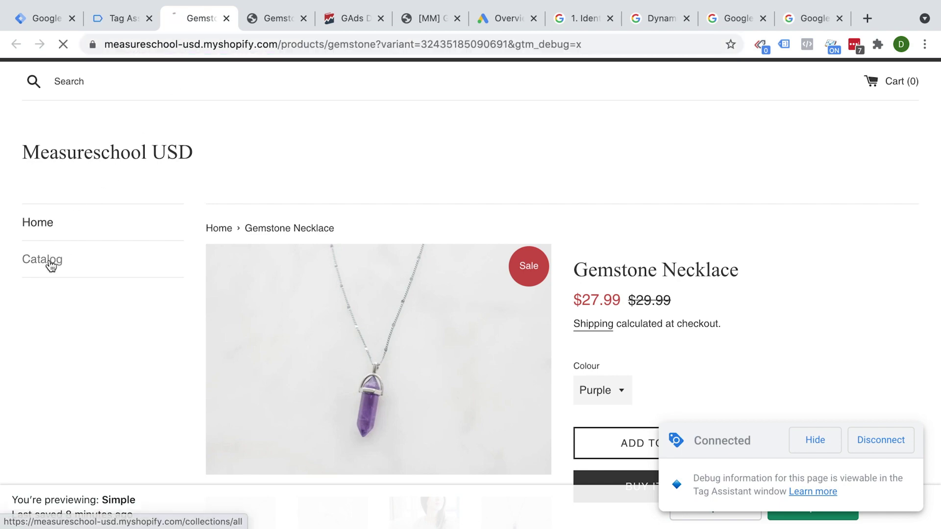
pyautogui.scroll(-15, 303, 219)
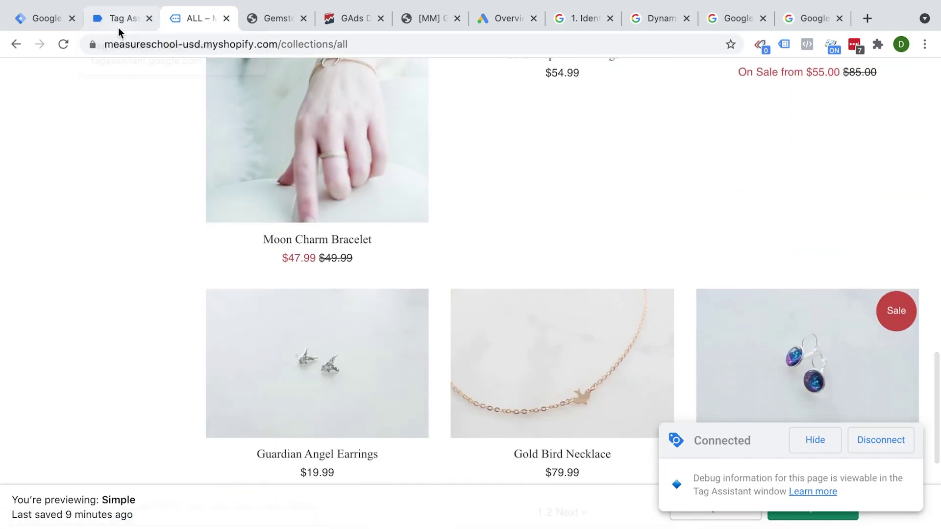
pyautogui.click(118, 28)
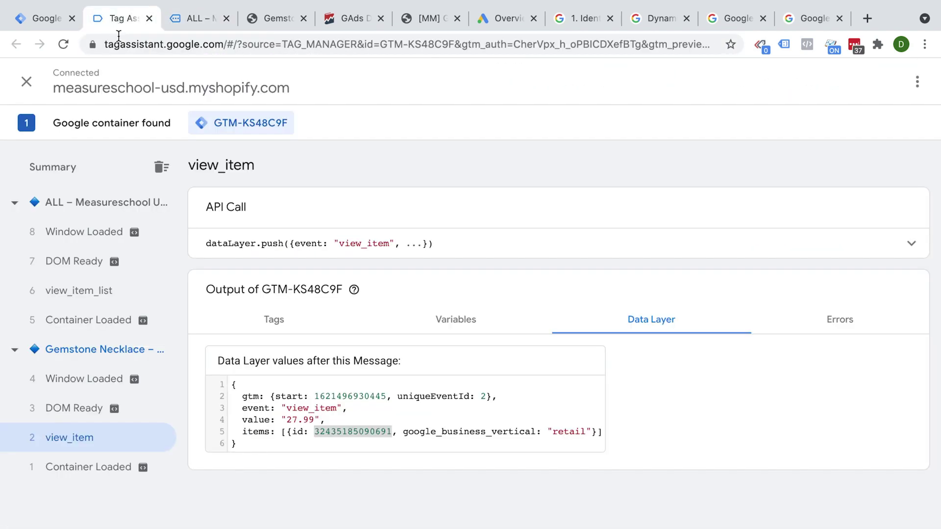
pyautogui.click(80, 298)
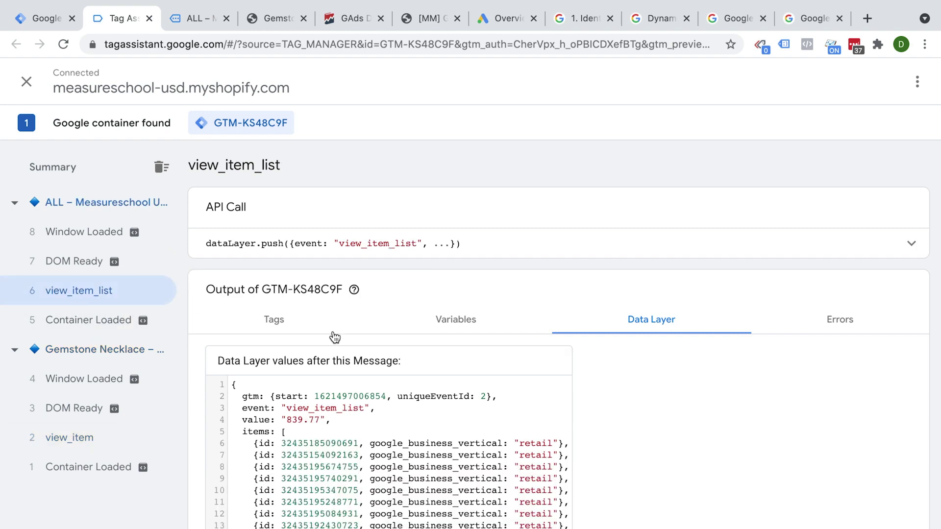
pyautogui.scroll(-4, 332, 337)
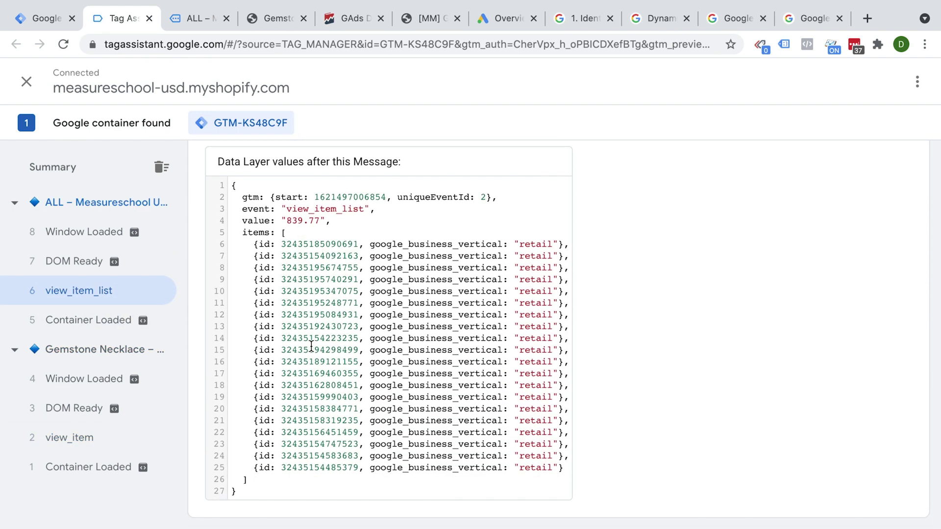
pyautogui.moveTo(286, 219); pyautogui.dragTo(319, 217)
# Search the store for necklace and check the Site Search data layer value 421.86
pyautogui.click(190, 21)
pyautogui.scroll(10, 196, 246)
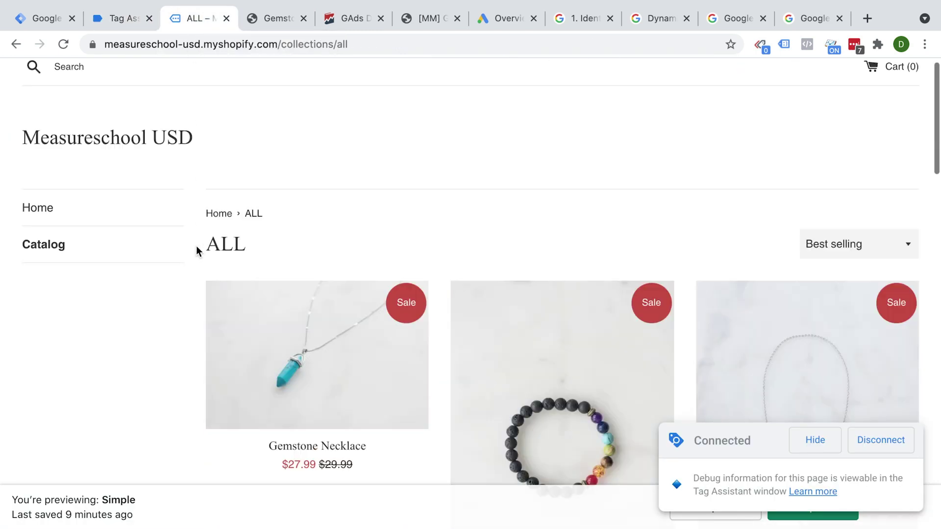
pyautogui.click(100, 77)
pyautogui.click(99, 118)
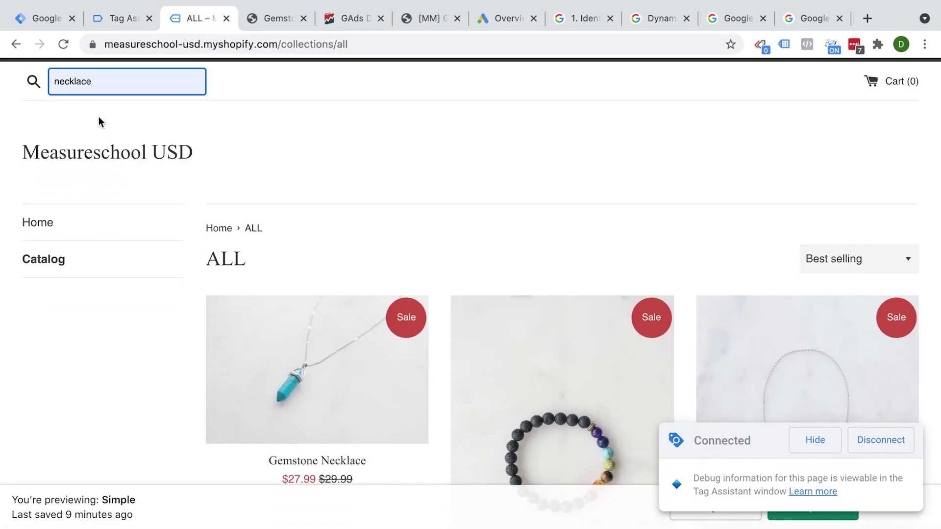
pyautogui.press('Return')
pyautogui.click(120, 18)
pyautogui.click(71, 293)
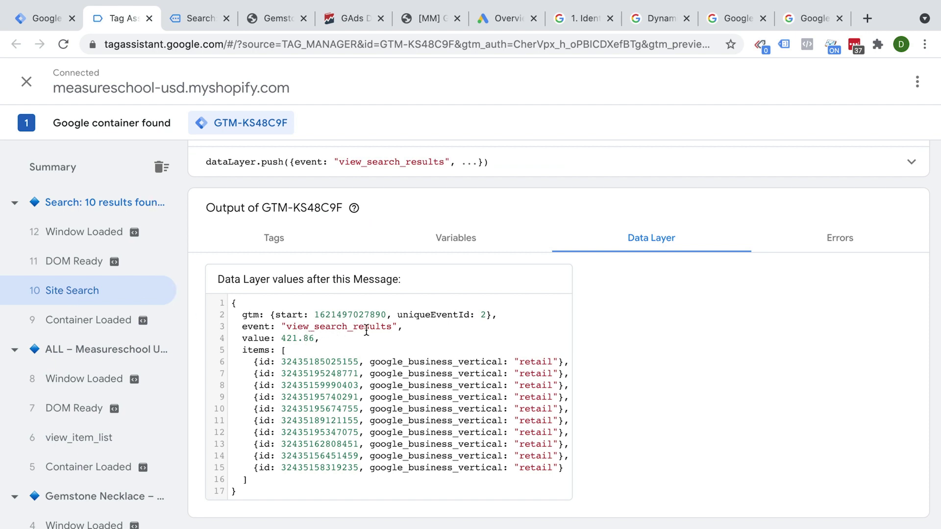
pyautogui.moveTo(282, 339); pyautogui.dragTo(341, 459)
pyautogui.click(340, 426)
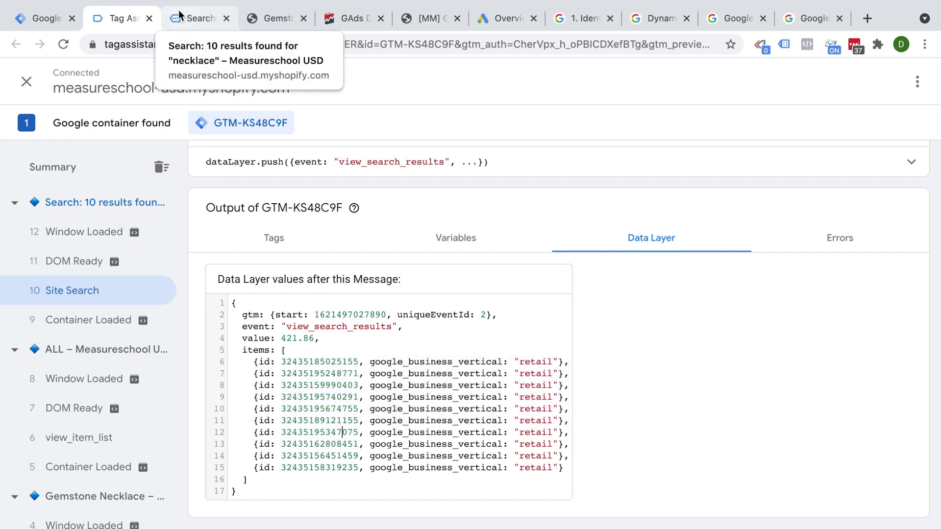
# Add the Gemstone Necklace to the cart and check add_to_cart's value and product id
pyautogui.click(193, 18)
pyautogui.click(348, 382)
pyautogui.scroll(-4, 439, 319)
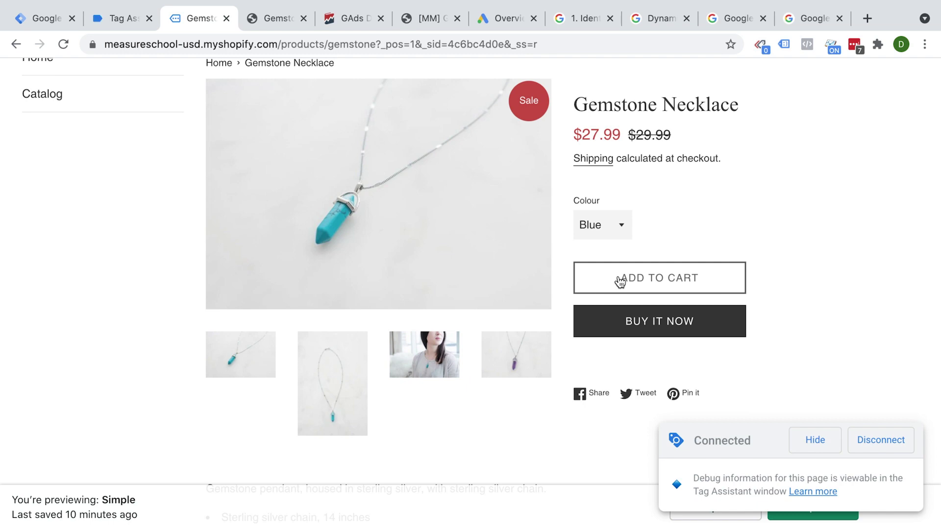
pyautogui.click(620, 280)
pyautogui.click(120, 18)
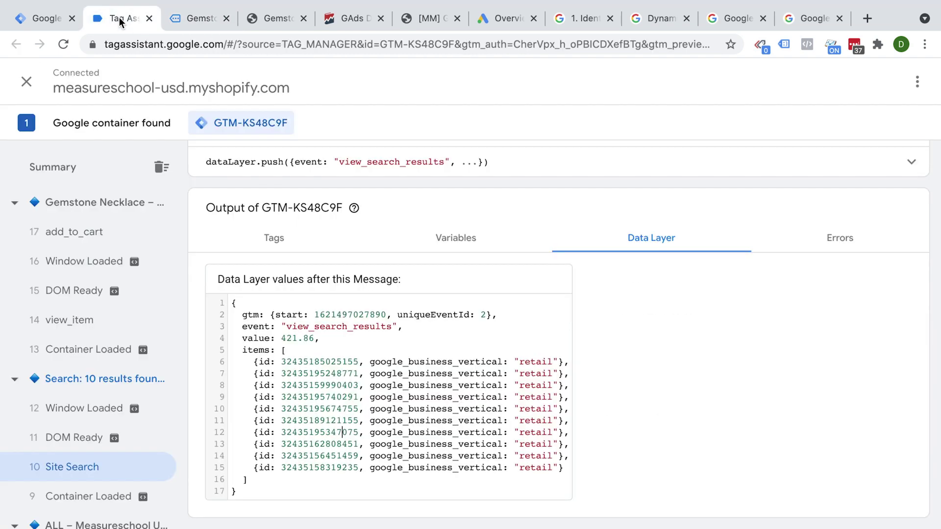
pyautogui.click(72, 232)
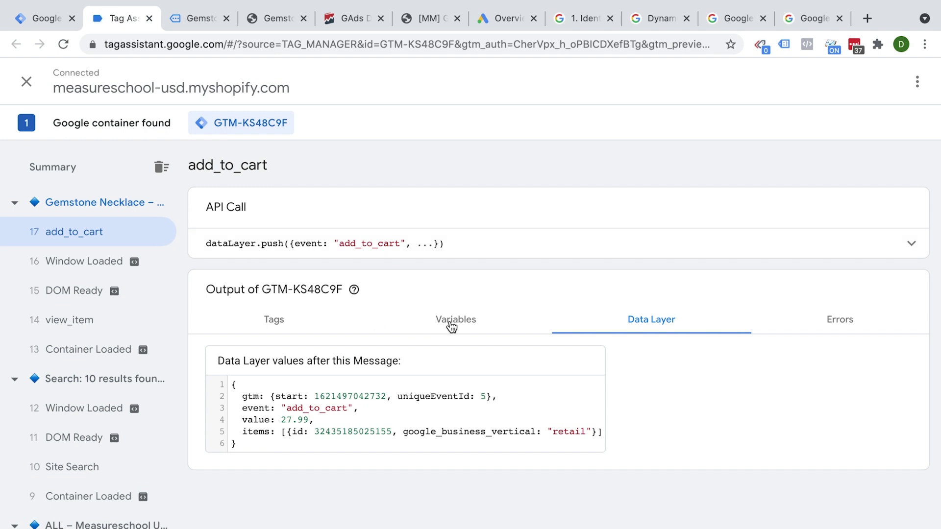
pyautogui.doubleClick(291, 414)
pyautogui.doubleClick(332, 431)
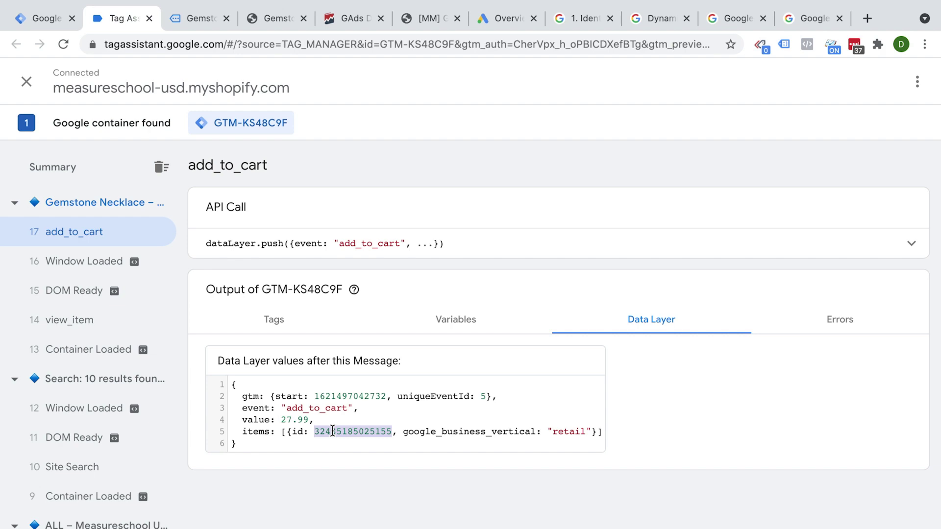
pyautogui.hotkey('ctrl', 'Tab')
# Check out the cart using the saved contact and shipping details
pyautogui.click(656, 277)
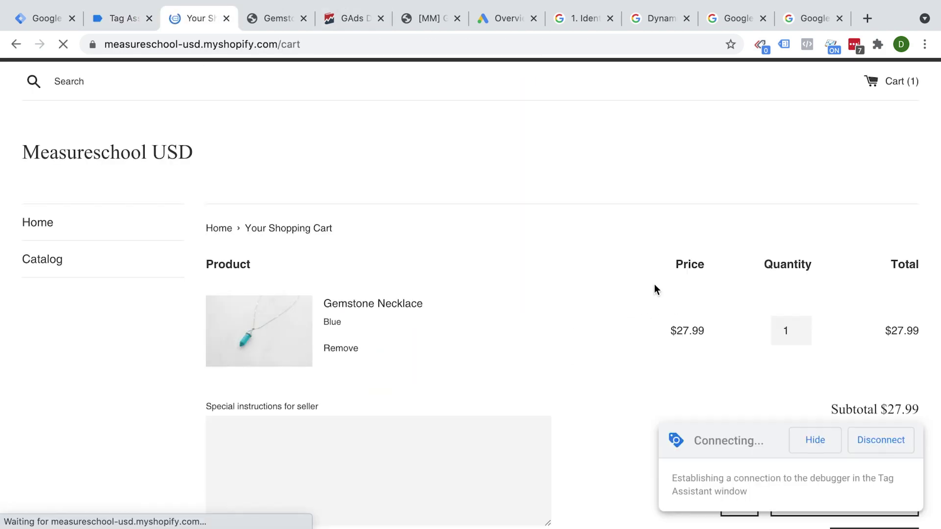
pyautogui.scroll(-6, 633, 293)
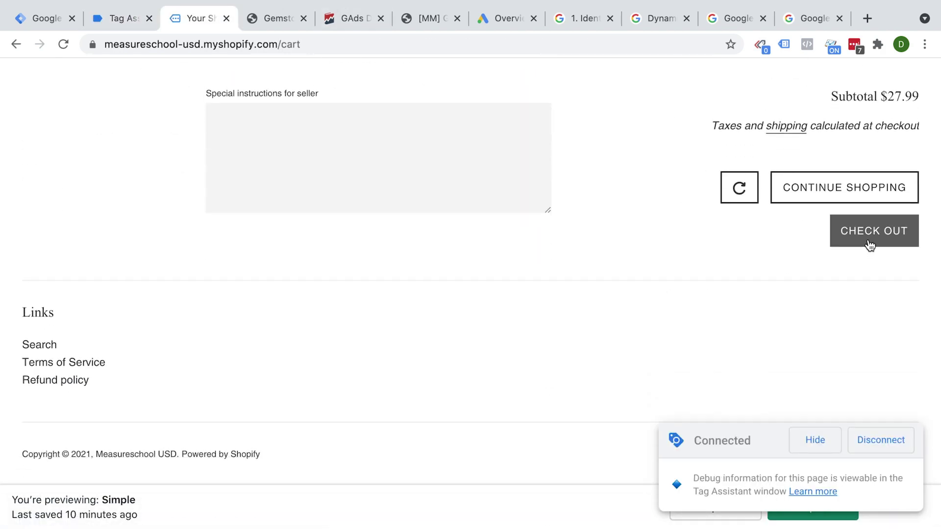
pyautogui.click(869, 245)
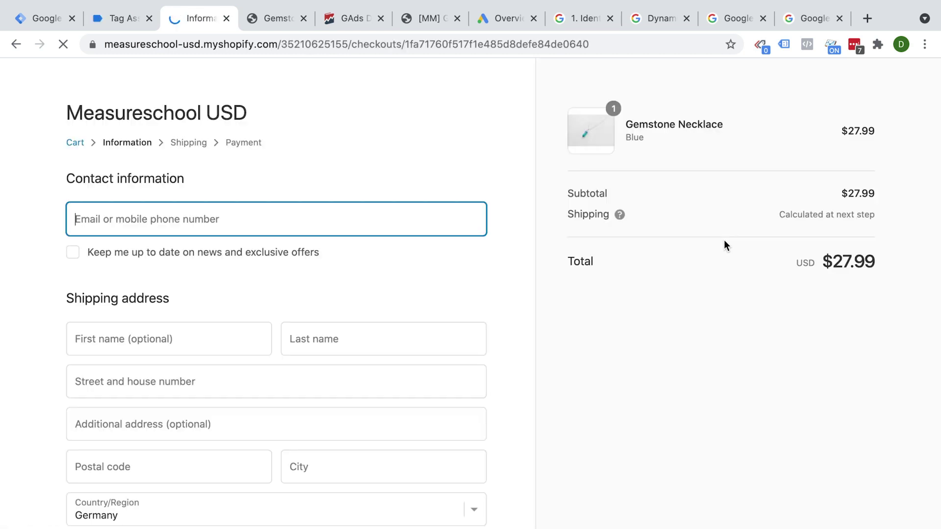
pyautogui.click(118, 219)
pyautogui.click(116, 280)
pyautogui.scroll(-3, 110, 265)
pyautogui.click(148, 417)
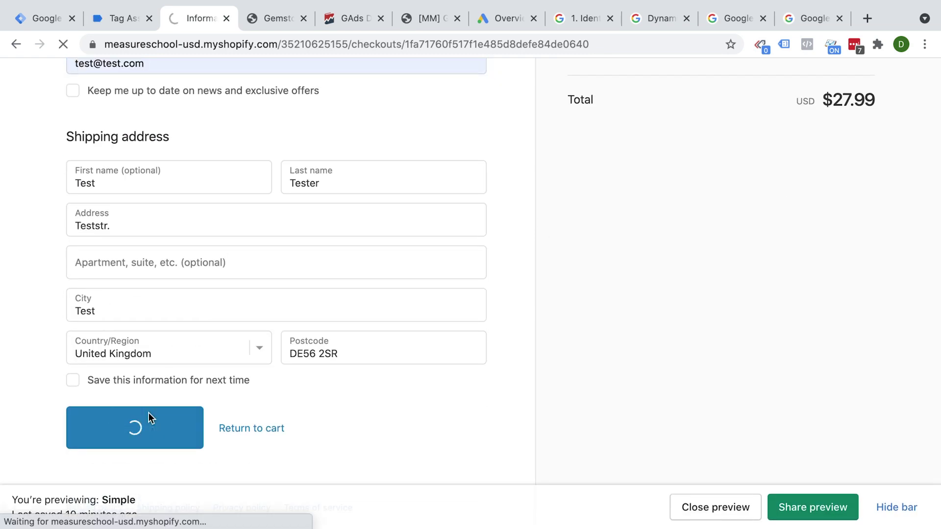
pyautogui.click(150, 411)
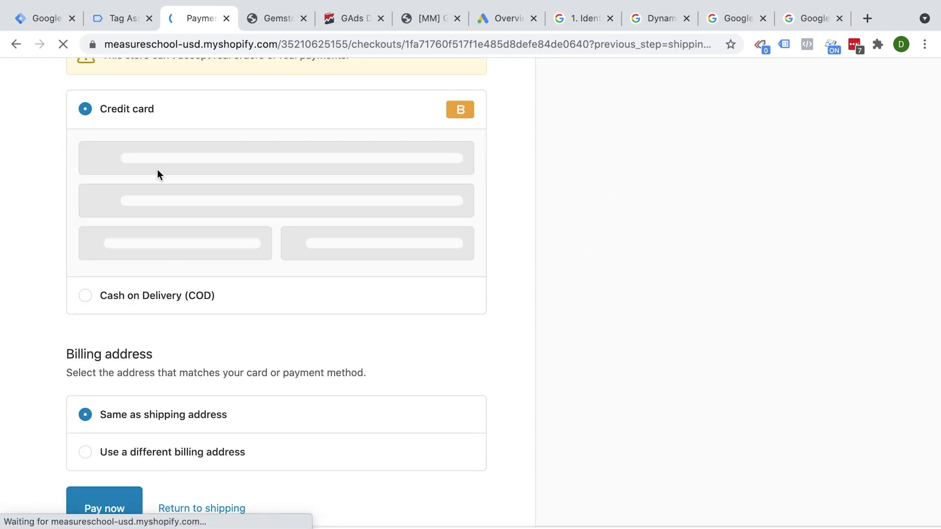
# Pay with the Bogus Gateway test card: number 1, expiry 1222, security code 123
pyautogui.click(143, 154)
pyautogui.write('1')
pyautogui.click(116, 263)
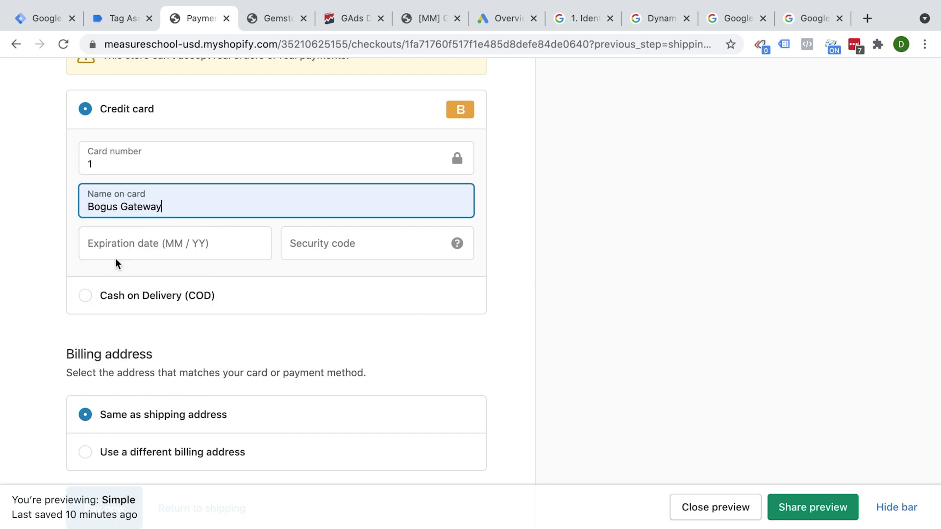
pyautogui.press('Tab')
pyautogui.write('1222')
pyautogui.press('Tab')
pyautogui.write('123')
pyautogui.scroll(-2, 276, 294)
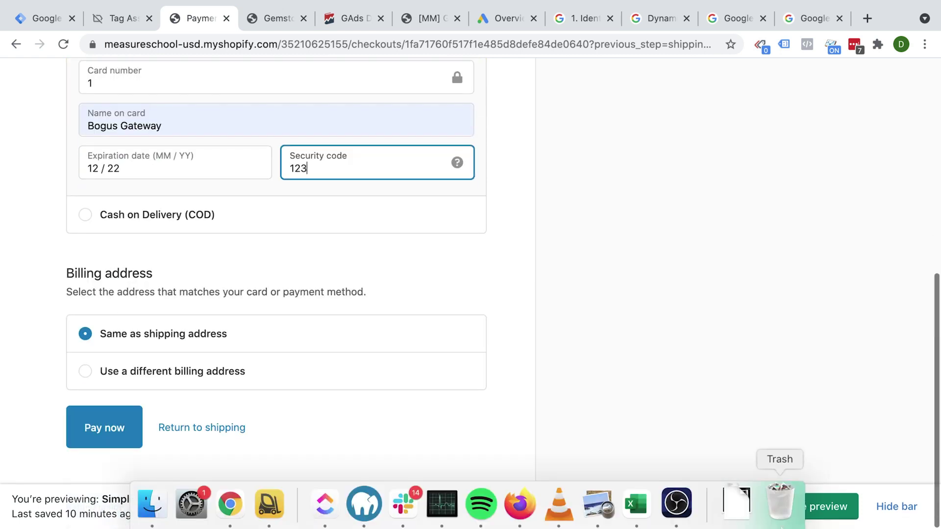
pyautogui.press('Return')
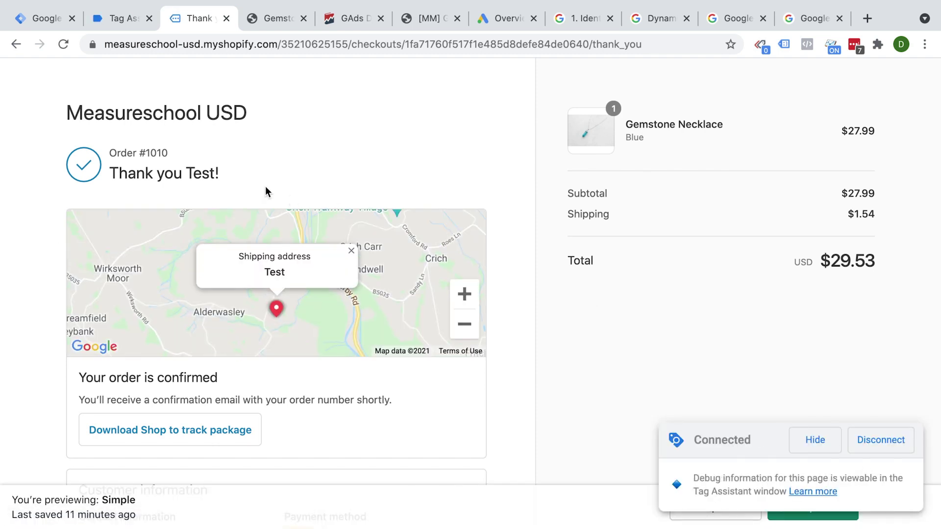
# Check the purchase event's data layer: value 27.99 with one retail item
pyautogui.click(111, 18)
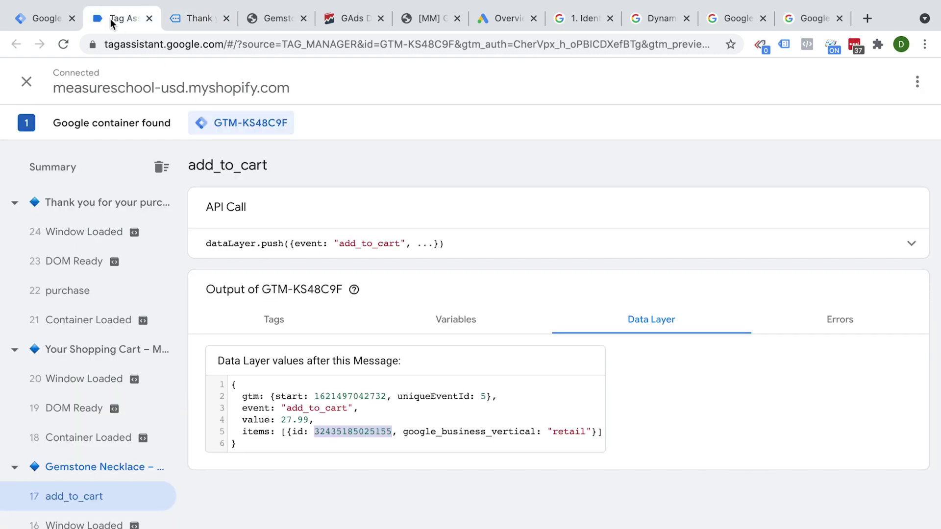
pyautogui.click(60, 303)
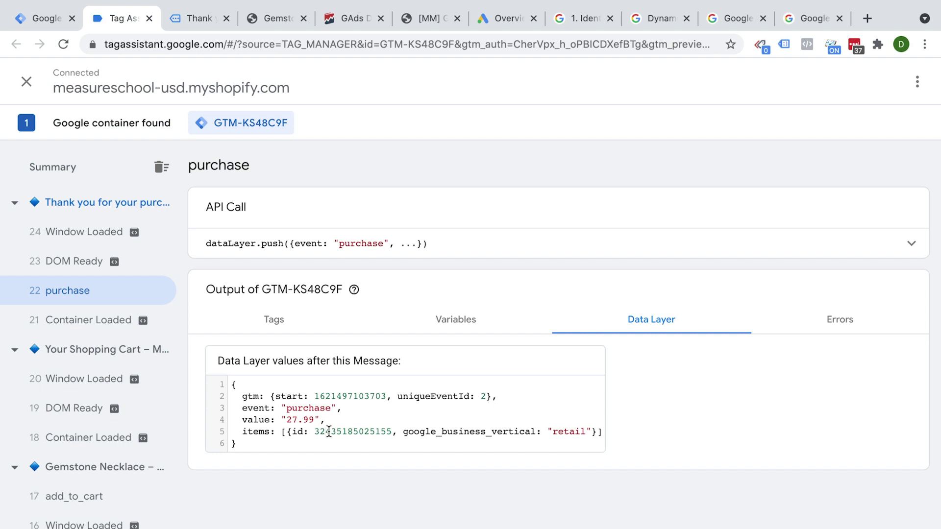
pyautogui.click(193, 18)
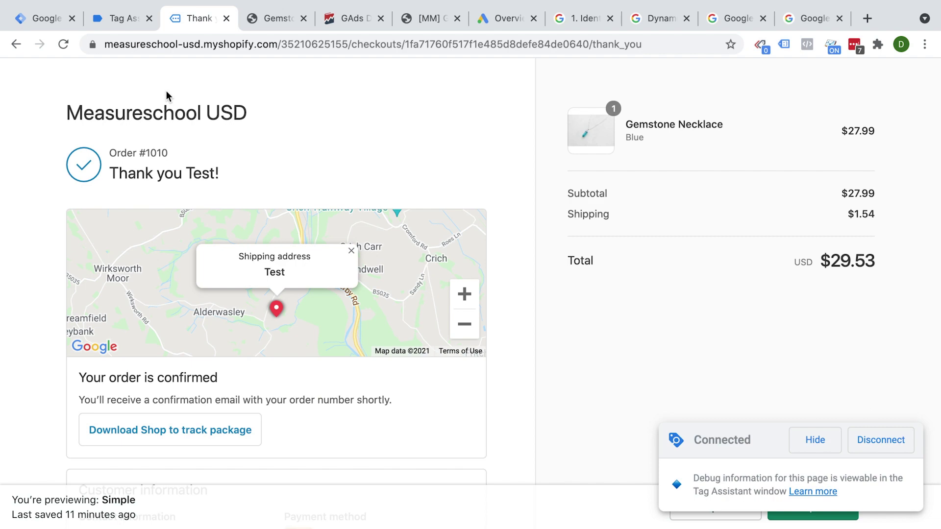
pyautogui.click(151, 117)
pyautogui.click(129, 20)
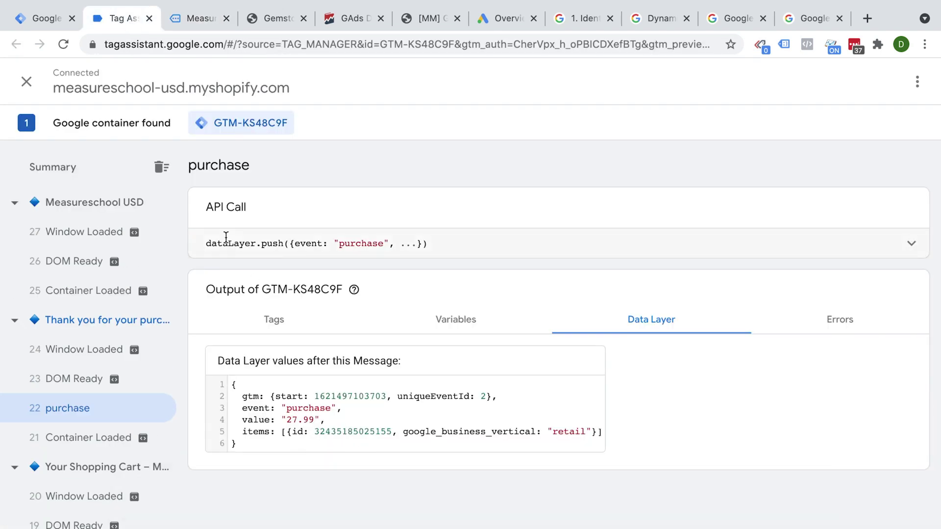
pyautogui.click(44, 20)
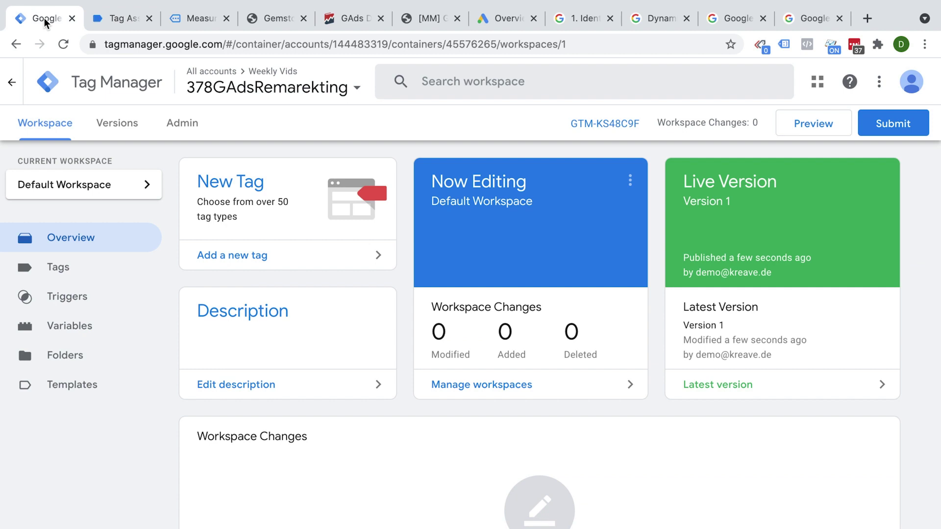
# Update the workspace past the Empty Container version and start a new tag from Tags
pyautogui.click(40, 268)
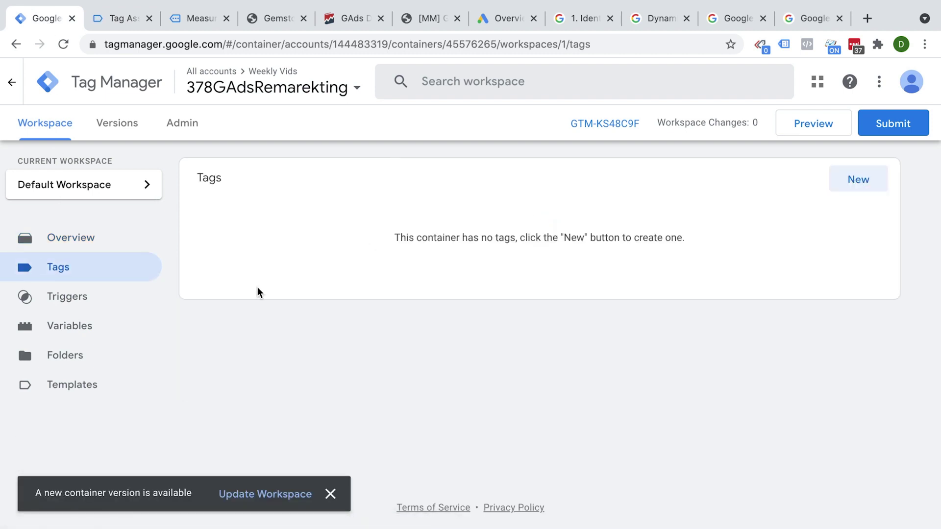
pyautogui.click(248, 495)
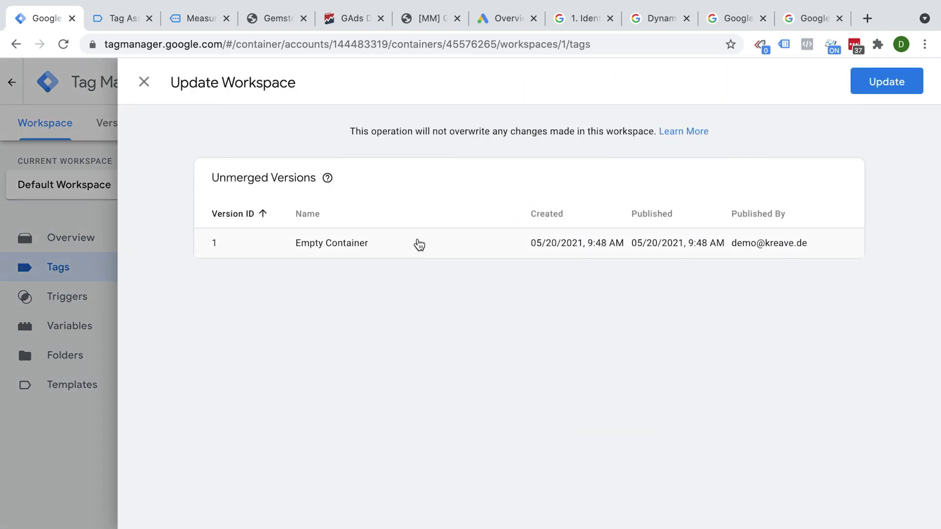
pyautogui.click(418, 243)
pyautogui.click(908, 81)
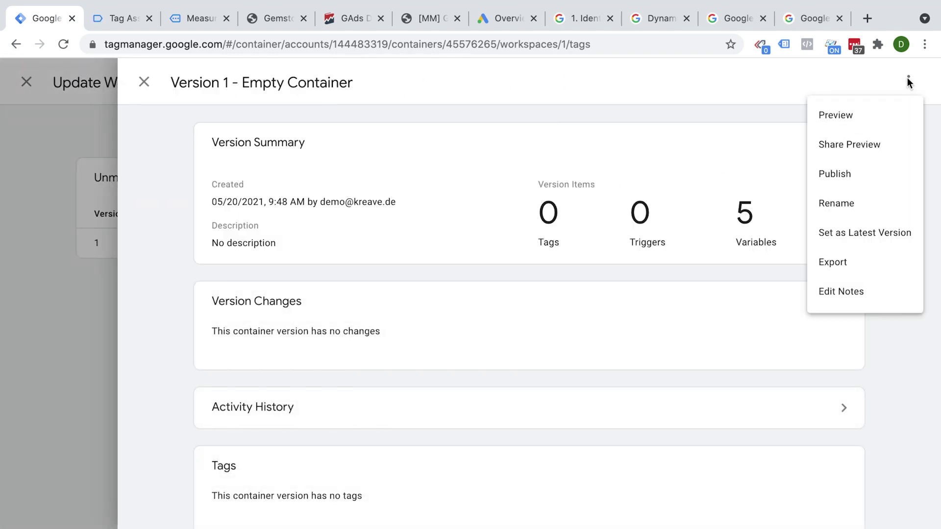
pyautogui.click(143, 82)
pyautogui.click(143, 83)
pyautogui.click(877, 84)
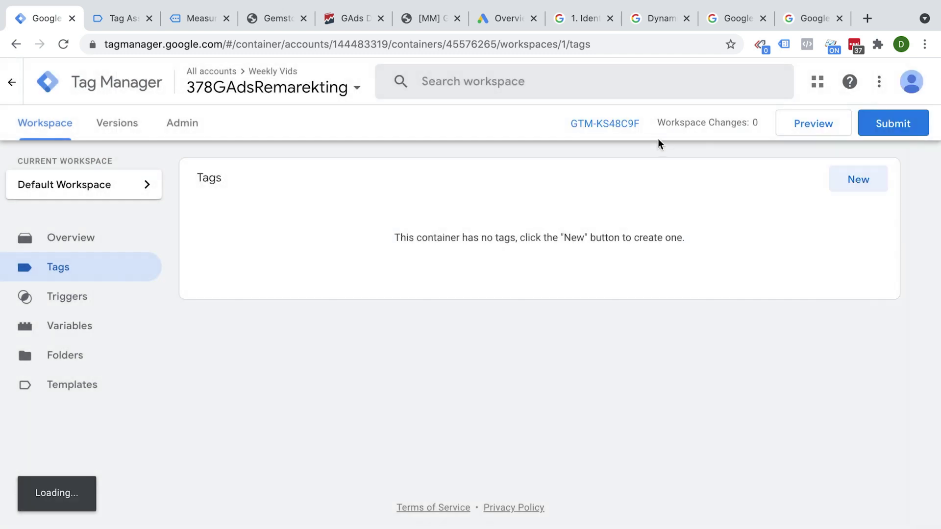
pyautogui.click(94, 271)
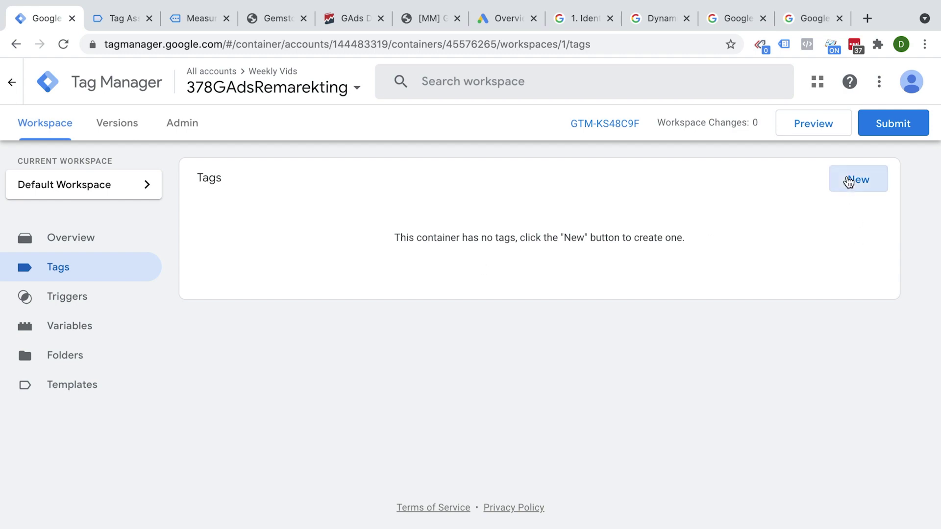
pyautogui.click(847, 180)
# Make the new tag a Google Ads Remarketing tag named 'GAds - Remarekting'
pyautogui.click(730, 192)
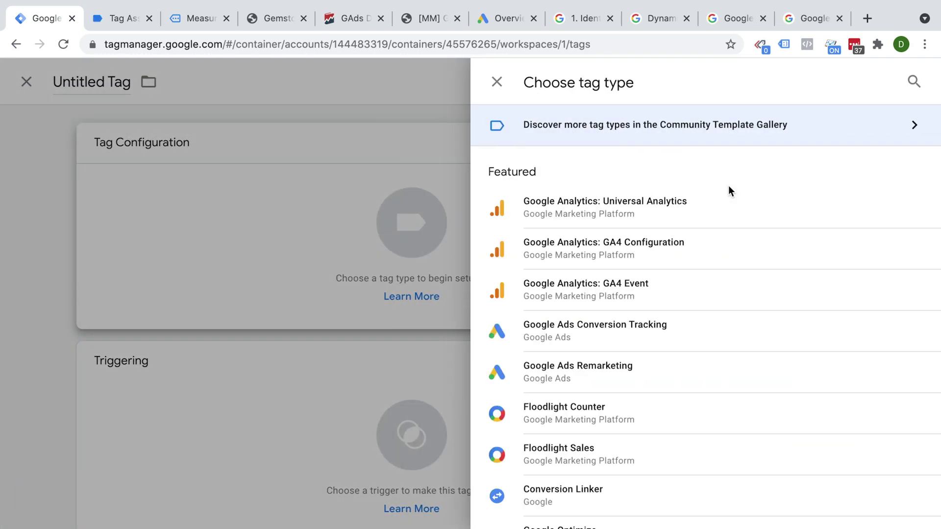
pyautogui.click(656, 378)
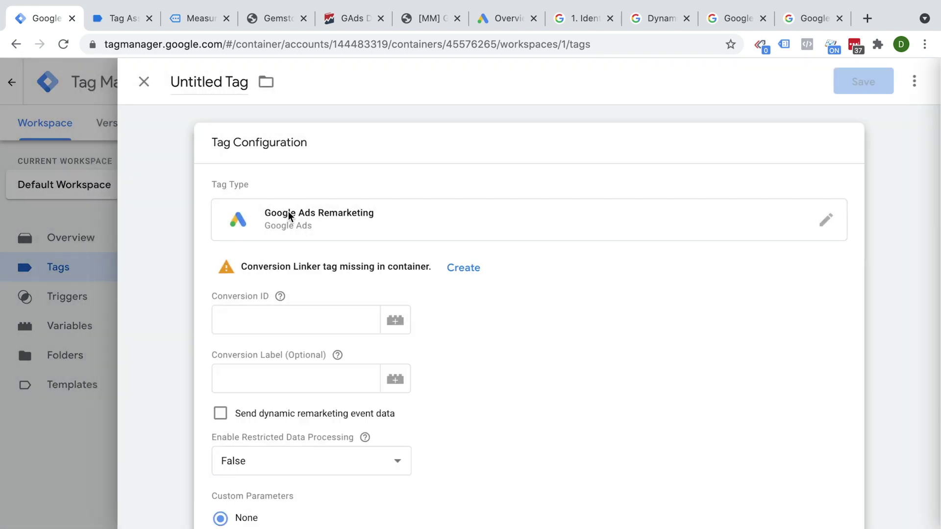
pyautogui.click(177, 76)
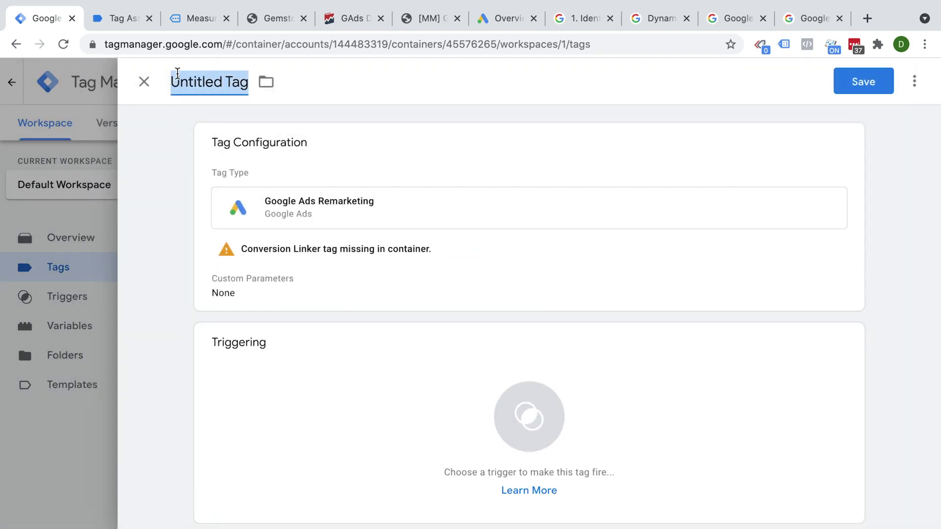
pyautogui.write('GAD')
pyautogui.press('BackSpace')
pyautogui.press('BackSpace')
pyautogui.write('Ads ')
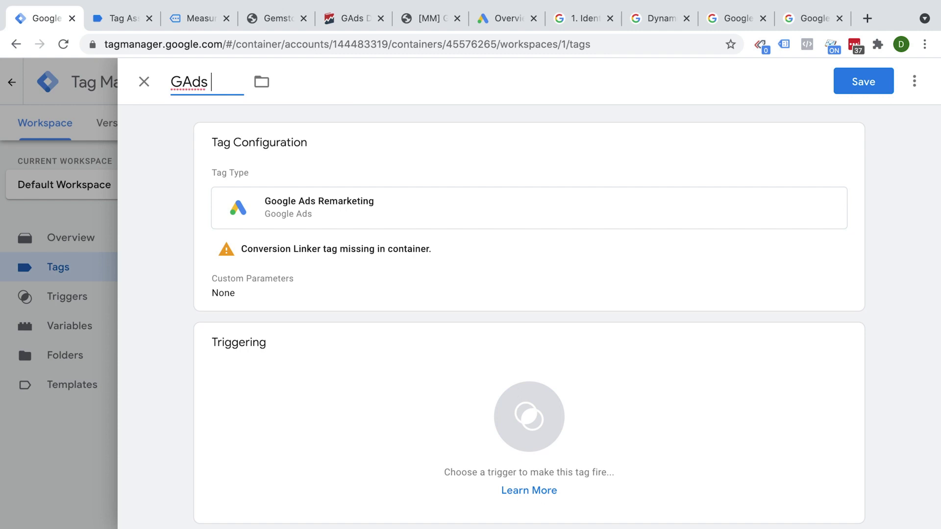
pyautogui.write('- Remarekting')
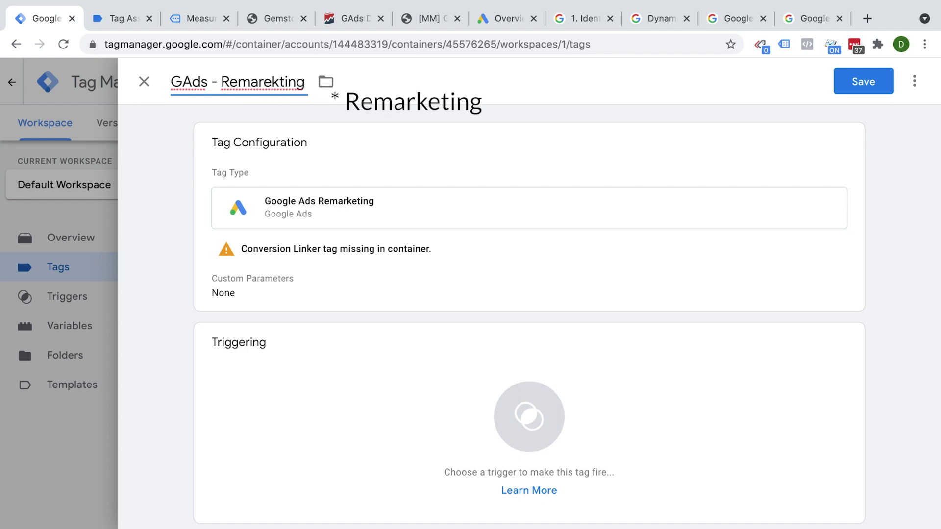
pyautogui.click(226, 205)
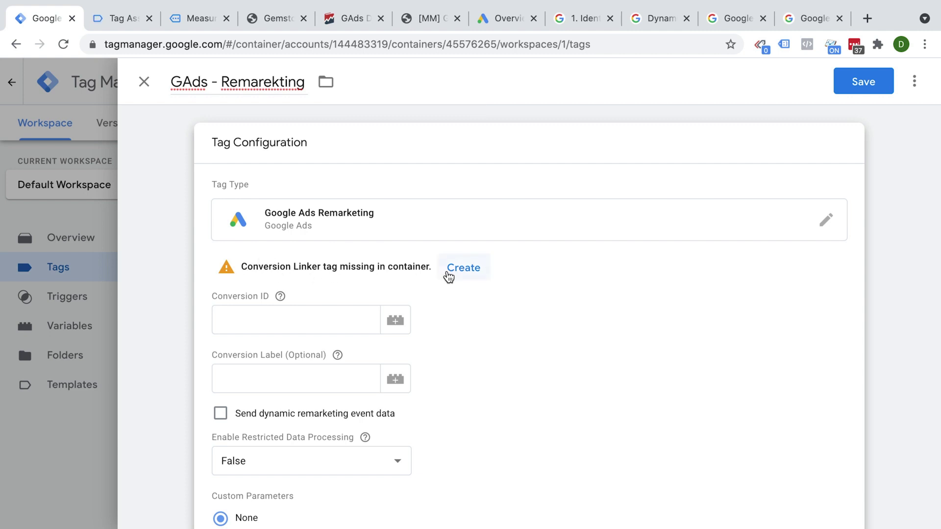
# Create a Conversion Linker tag named 'Gads - Conversion Linker' firing on All Pages and save it
pyautogui.click(448, 276)
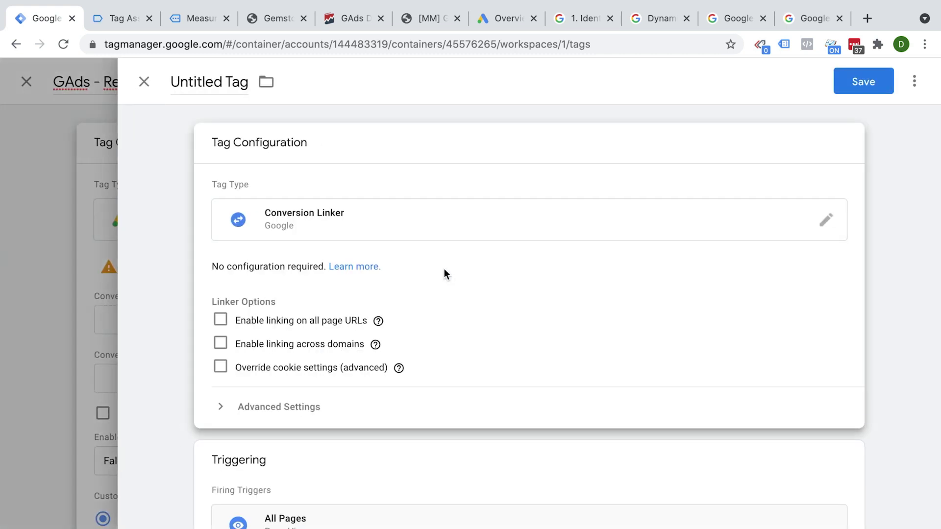
pyautogui.click(211, 82)
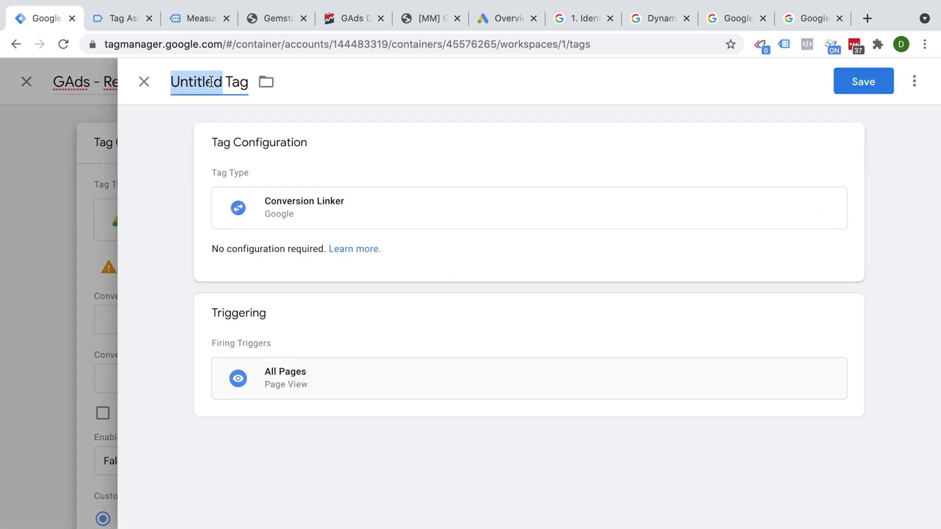
pyautogui.write('Ga')
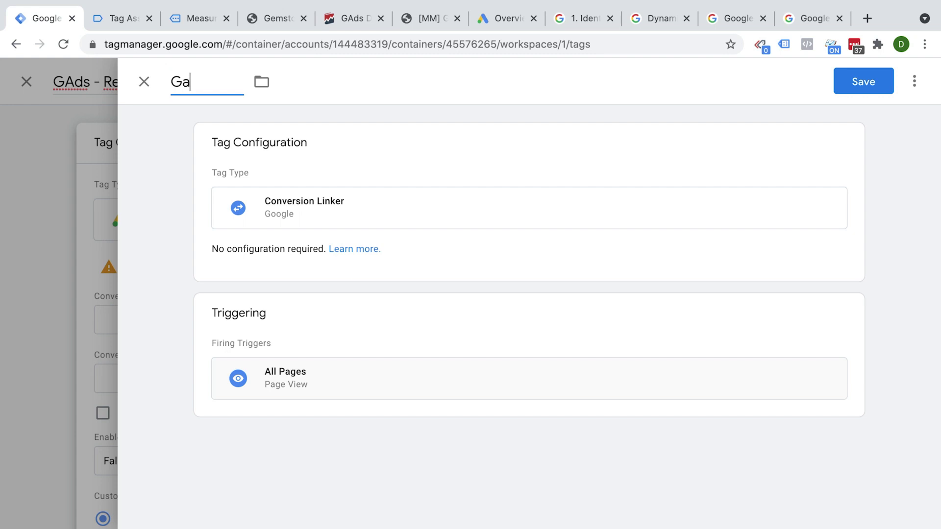
pyautogui.write('ds - Conversion Linker')
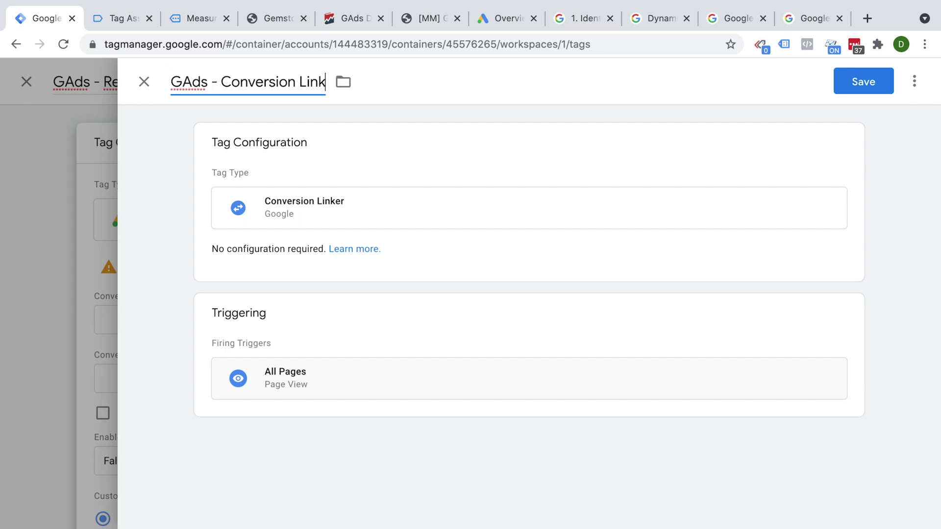
pyautogui.click(464, 260)
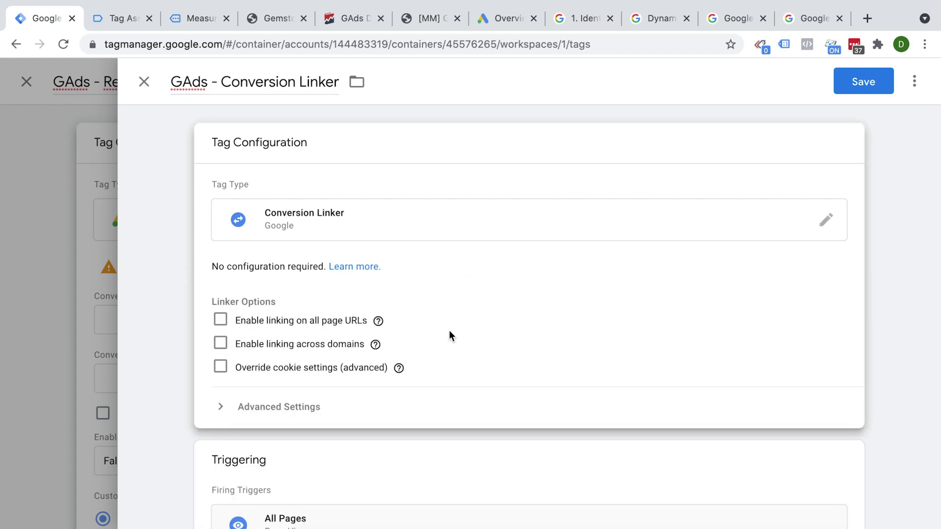
pyautogui.moveTo(375, 344)
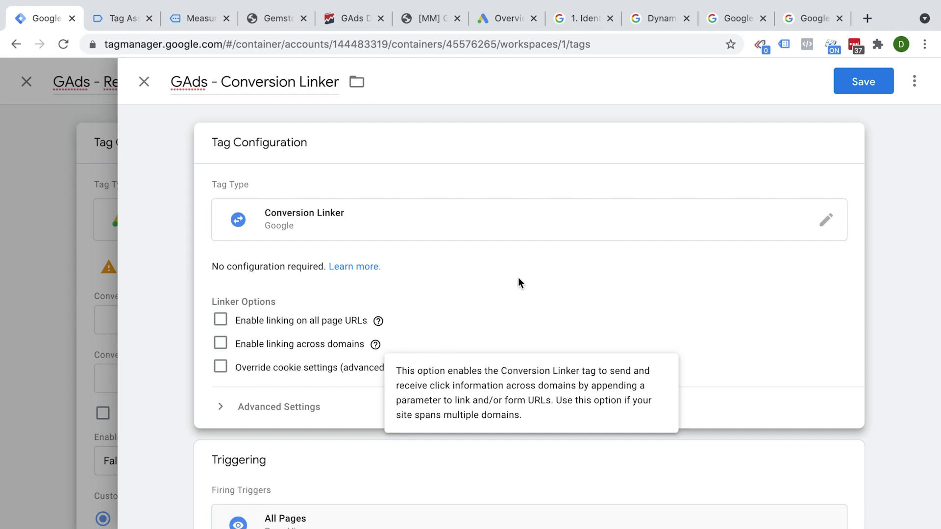
pyautogui.click(859, 83)
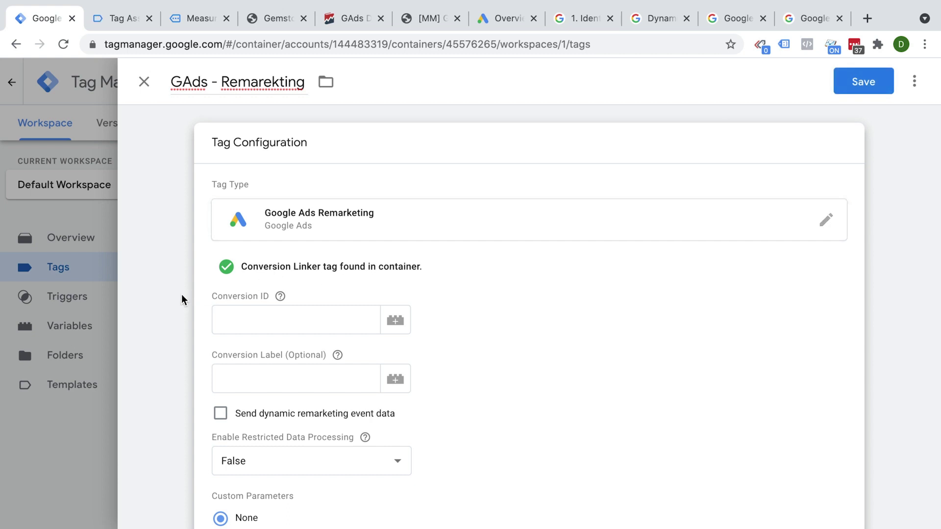
# Check the remarketing tag's empty Conversion ID and Label fields, then go to Google Ads
pyautogui.scroll(-3, 182, 300)
pyautogui.click(248, 254)
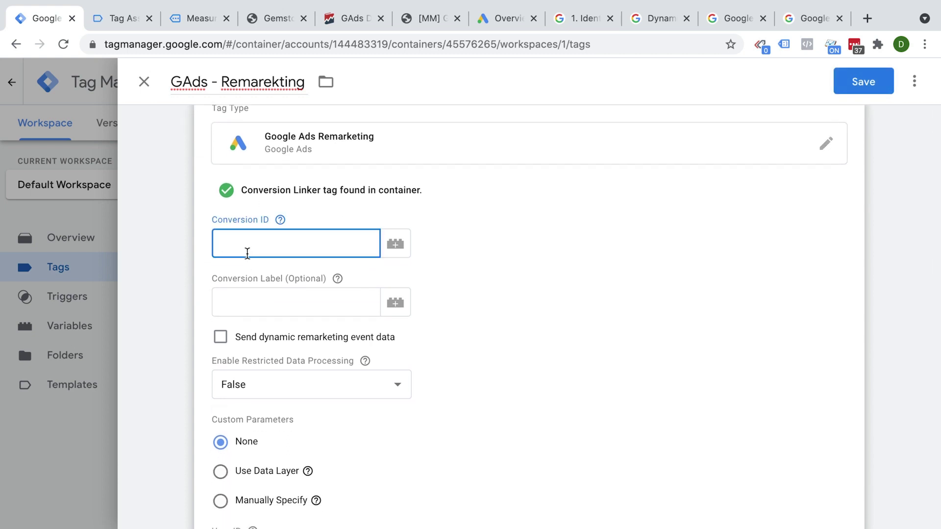
pyautogui.click(248, 303)
pyautogui.click(240, 238)
pyautogui.click(490, 23)
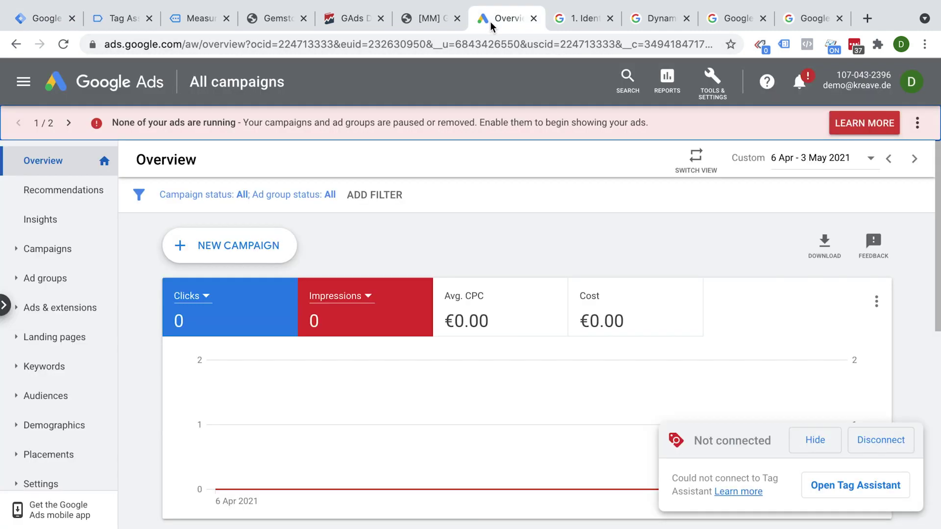
# In Google Ads, go to Tools & Settings > Shared Library > Audience manager > Audience sources
pyautogui.click(707, 87)
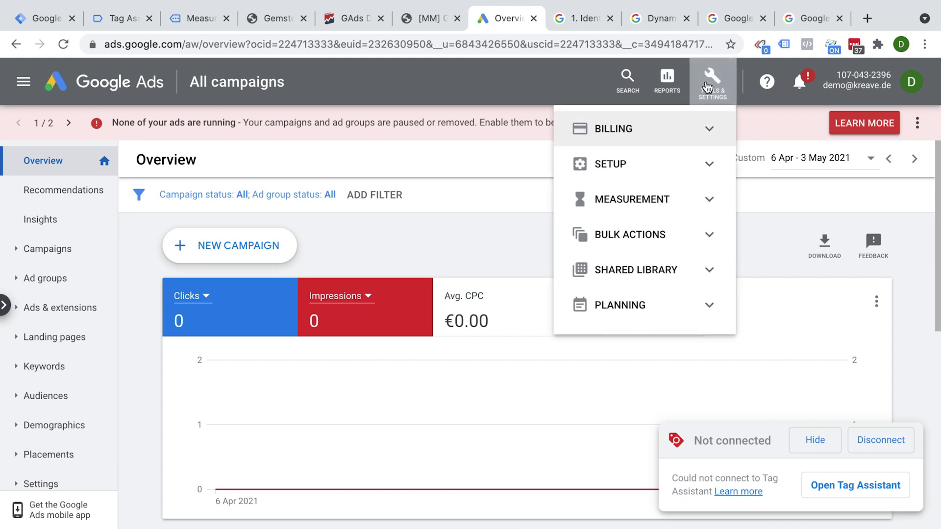
pyautogui.click(709, 278)
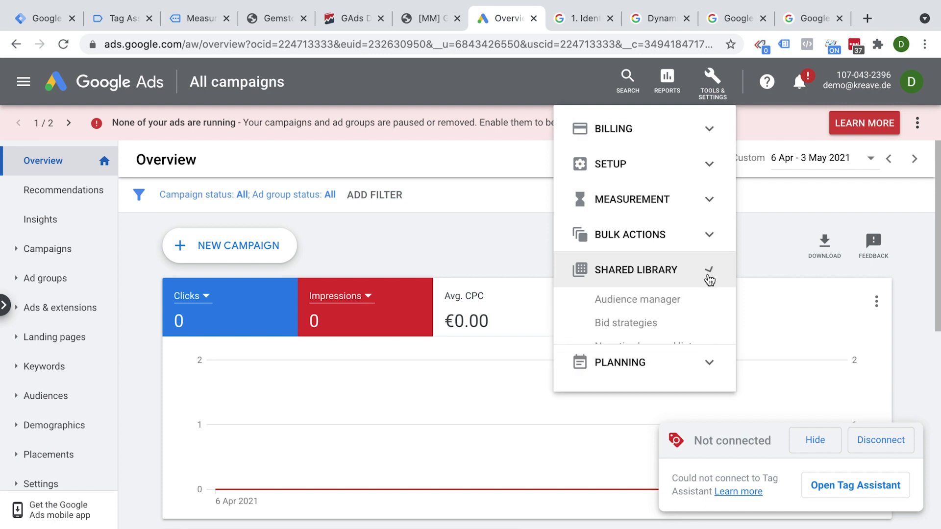
pyautogui.click(643, 299)
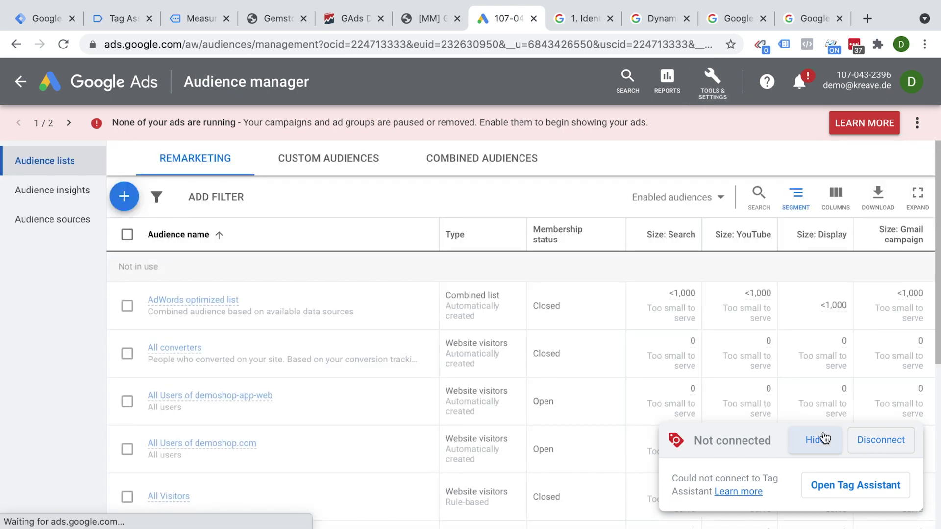
pyautogui.click(820, 440)
pyautogui.click(51, 225)
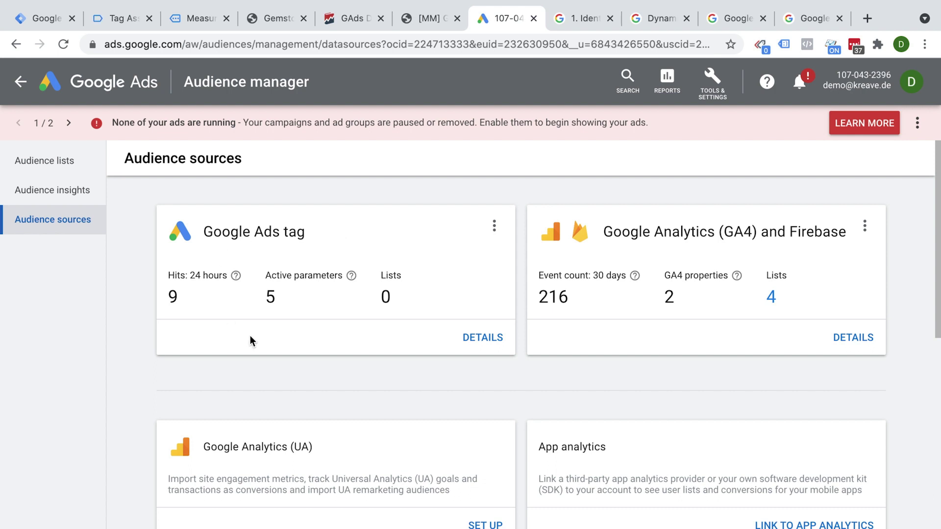
# Open the Google Ads tag's Tag Manager setup instructions and copy Conversion ID 849535282
pyautogui.click(465, 337)
pyautogui.scroll(-10, 462, 337)
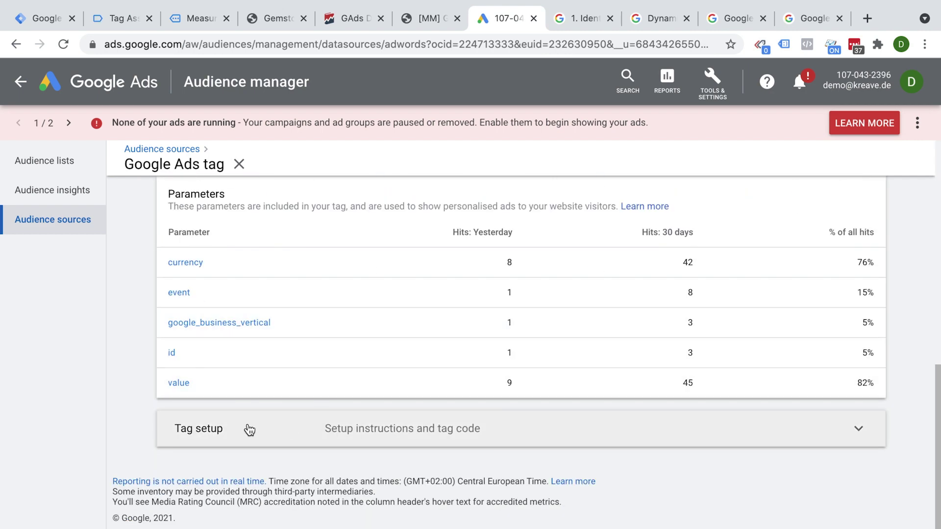
pyautogui.click(250, 429)
pyautogui.scroll(-3, 247, 423)
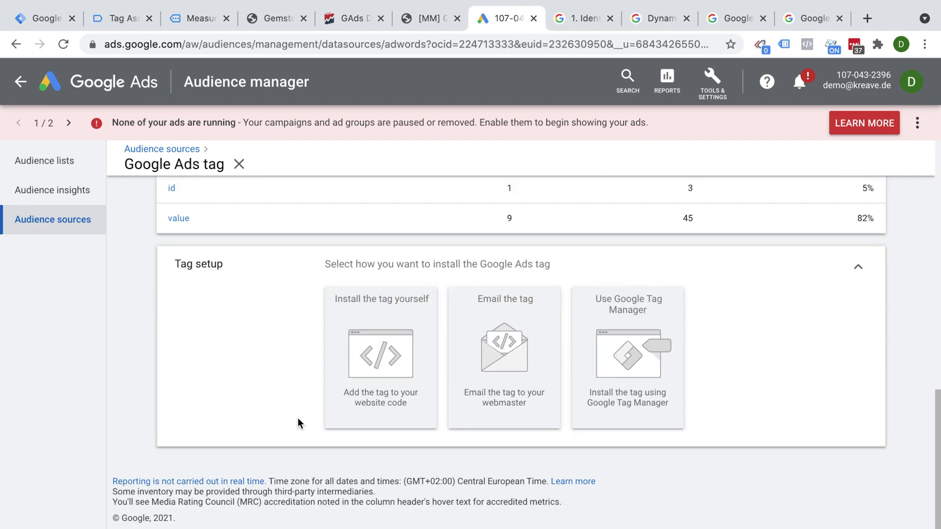
pyautogui.click(659, 381)
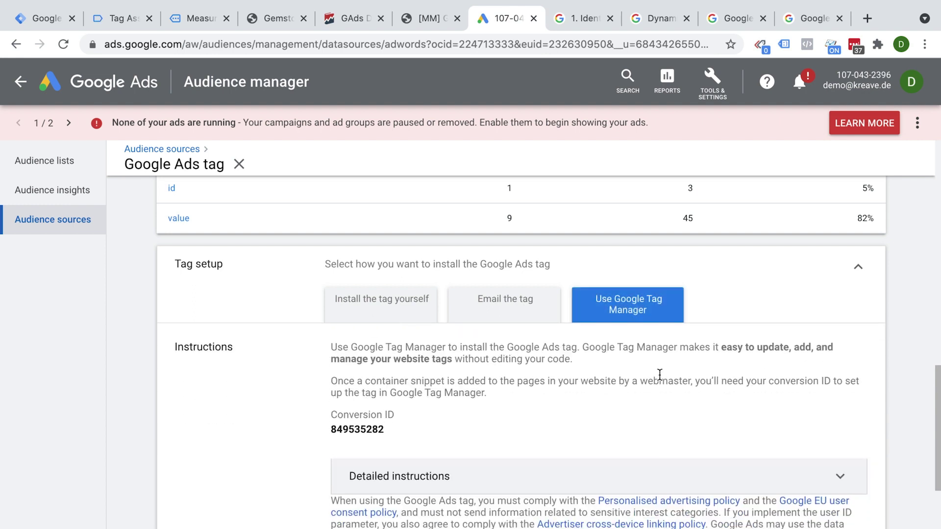
pyautogui.scroll(-2, 659, 374)
pyautogui.doubleClick(344, 312)
pyautogui.hotkey('ctrl', 'c')
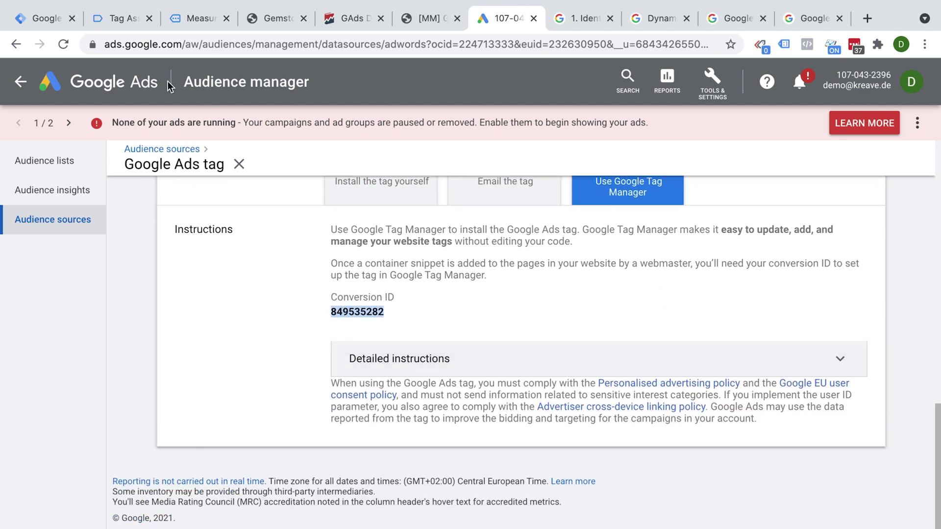
pyautogui.click(43, 20)
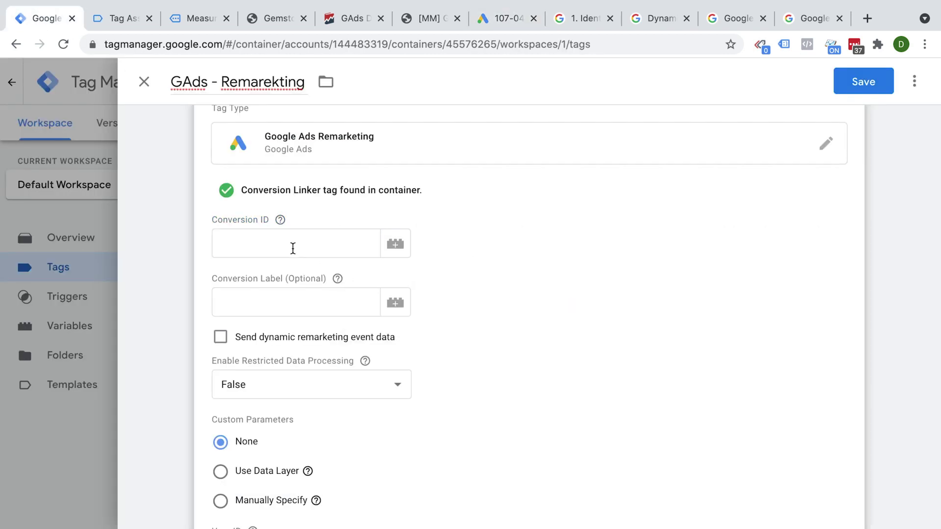
# Paste Conversion ID 849535282 into the tag and enable sending dynamic remarketing event data
pyautogui.click(286, 240)
pyautogui.hotkey('ctrl', 'v')
pyautogui.click(607, 304)
pyautogui.scroll(-2, 608, 304)
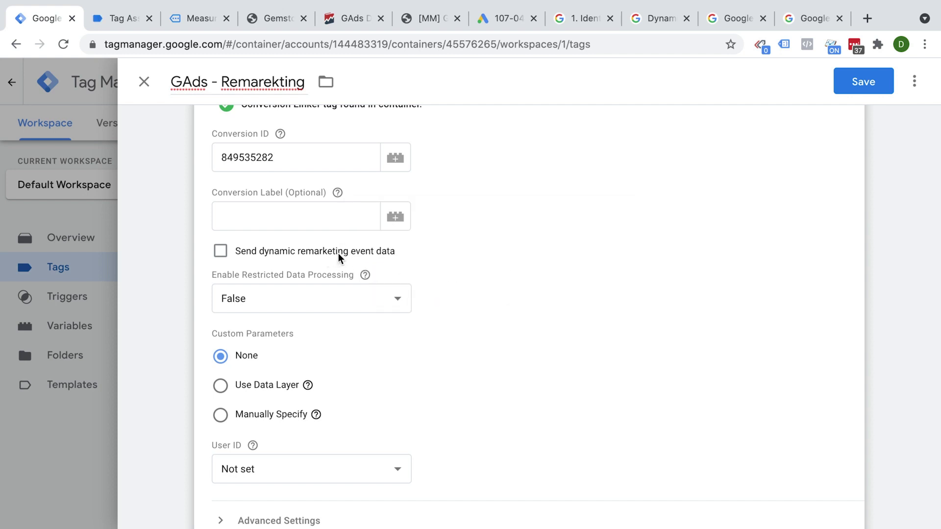
pyautogui.click(221, 251)
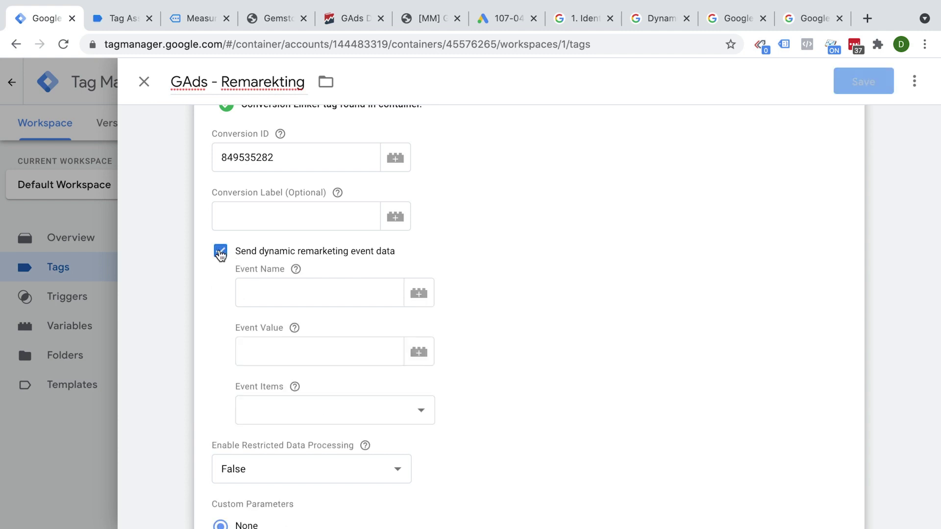
pyautogui.scroll(-1, 201, 288)
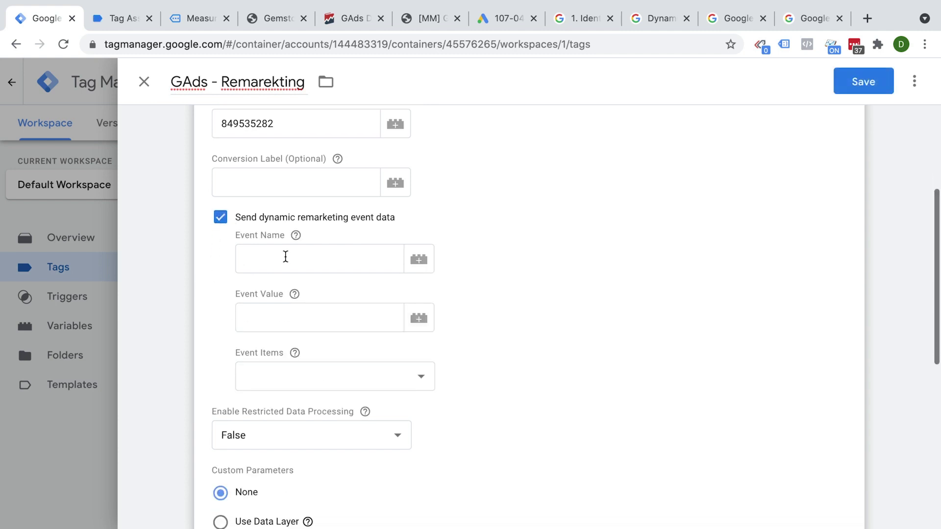
pyautogui.click(285, 256)
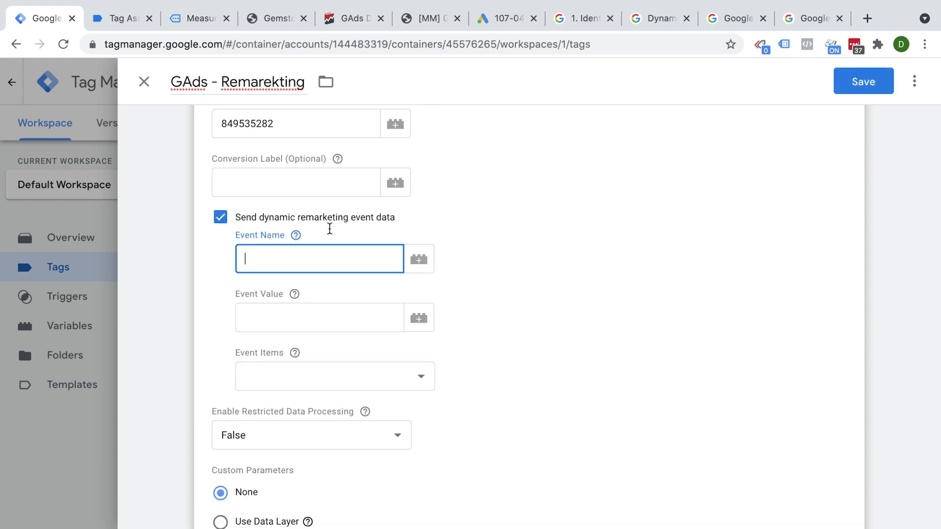
pyautogui.click(646, 20)
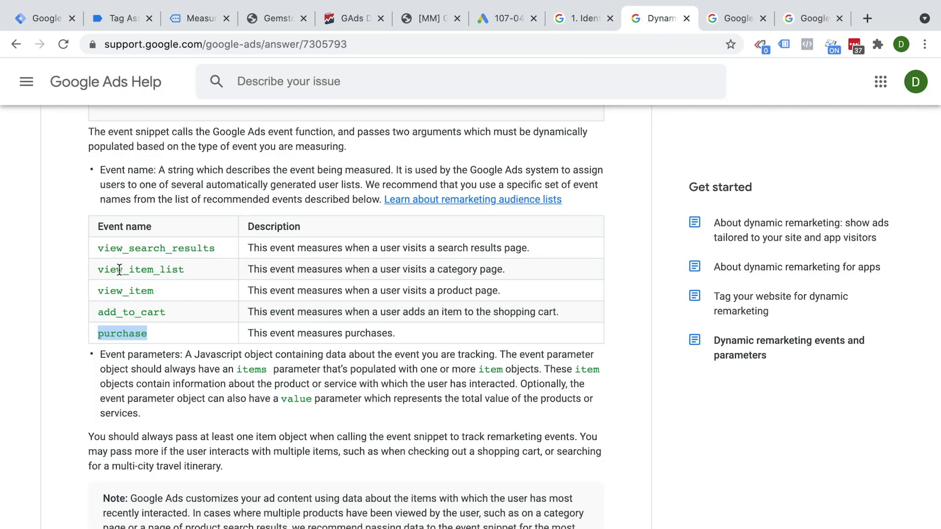
# Review the recommended event names view_search_results, view_item_list, view_item, add_to_cart and purchase
pyautogui.doubleClick(105, 247)
pyautogui.doubleClick(107, 270)
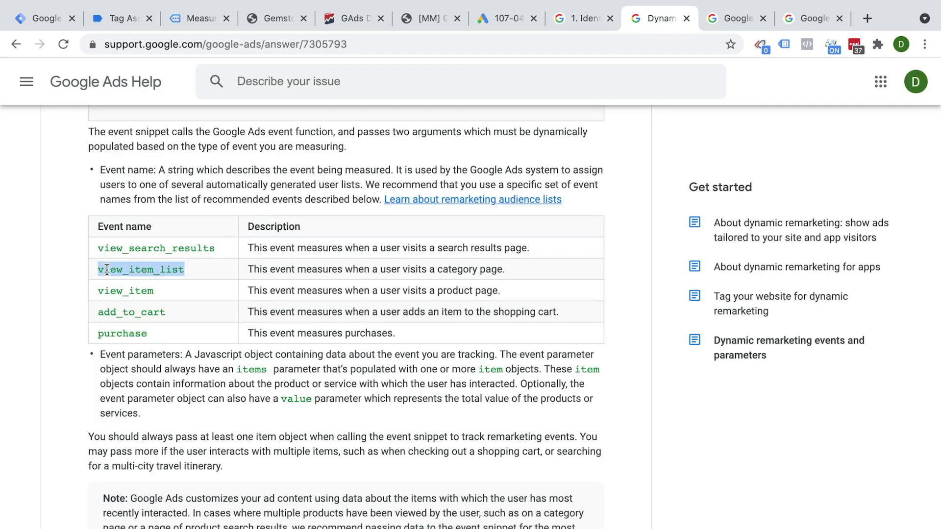
pyautogui.doubleClick(108, 290)
pyautogui.doubleClick(110, 312)
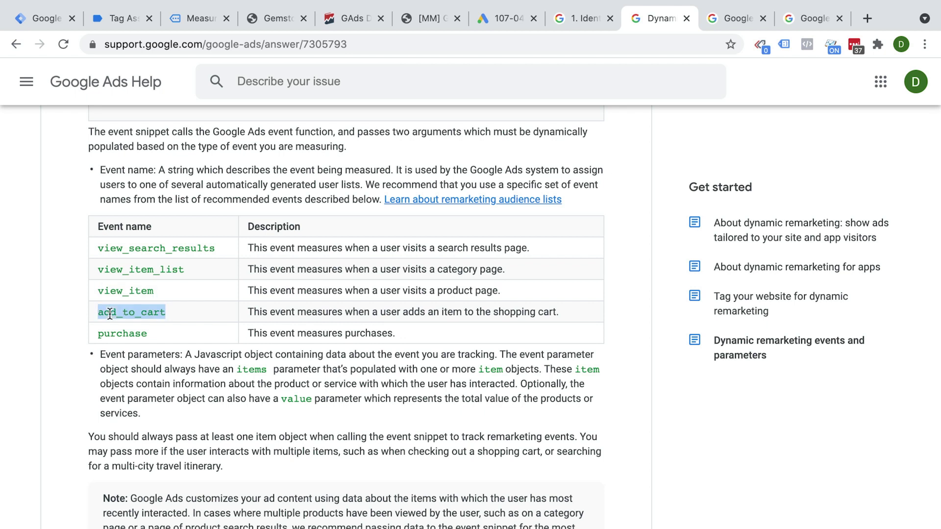
pyautogui.doubleClick(111, 333)
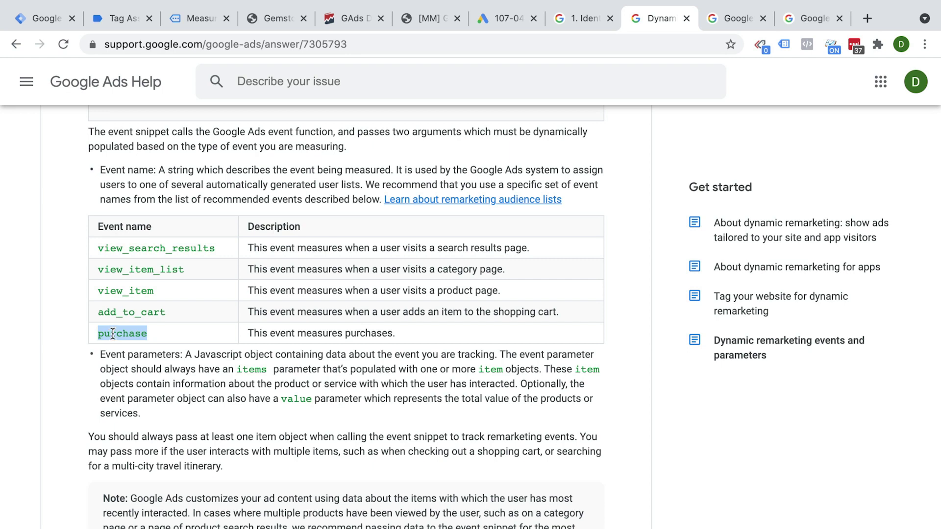
# Set the remarketing tag's Event Name to the {{Event}} variable
pyautogui.click(58, 21)
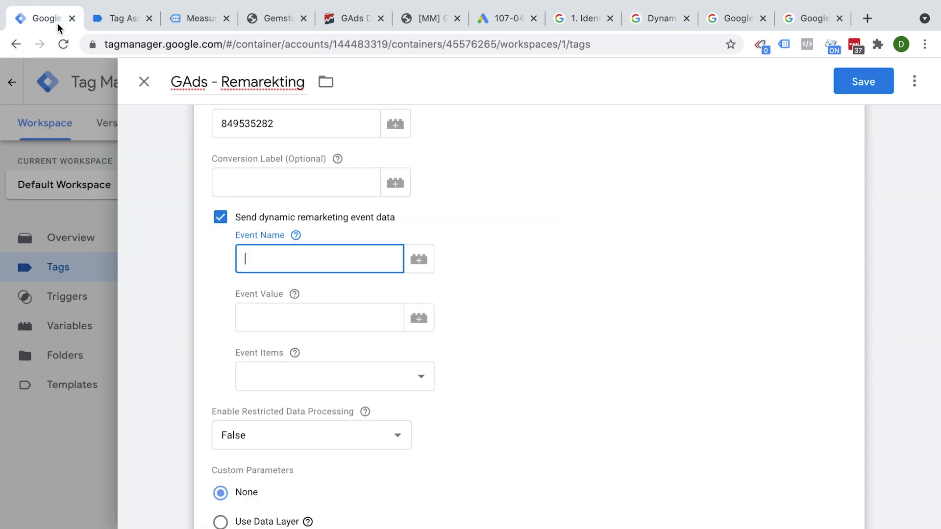
pyautogui.click(417, 263)
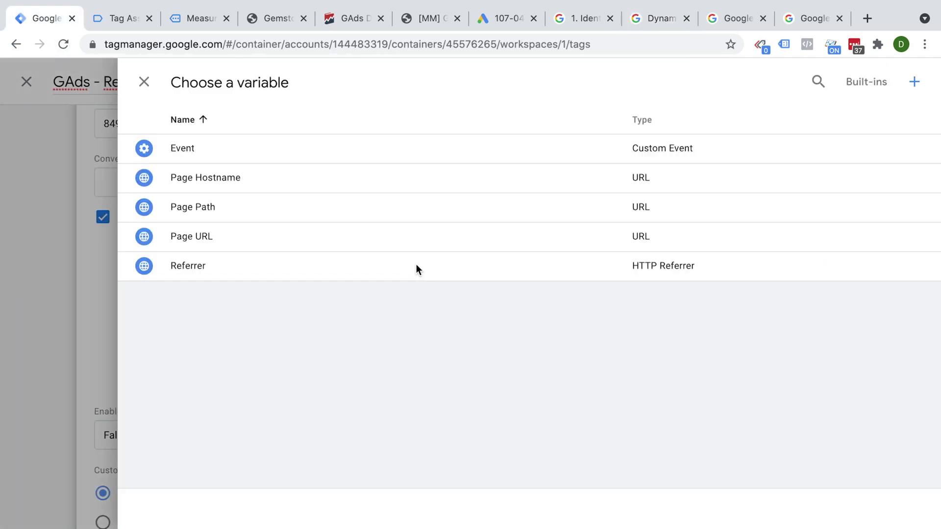
pyautogui.click(230, 150)
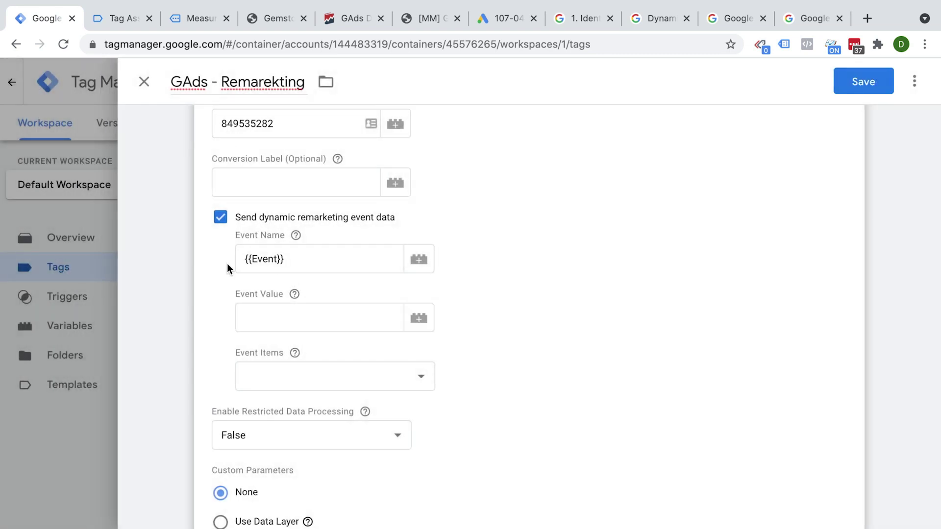
pyautogui.click(266, 320)
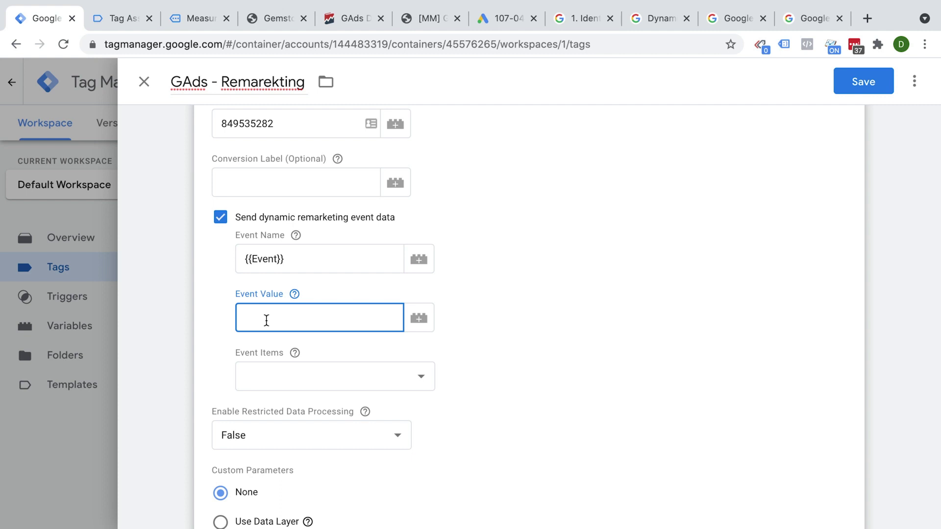
# Check the purchase event's value key (27.99) in the Tag Assistant data layer
pyautogui.click(138, 18)
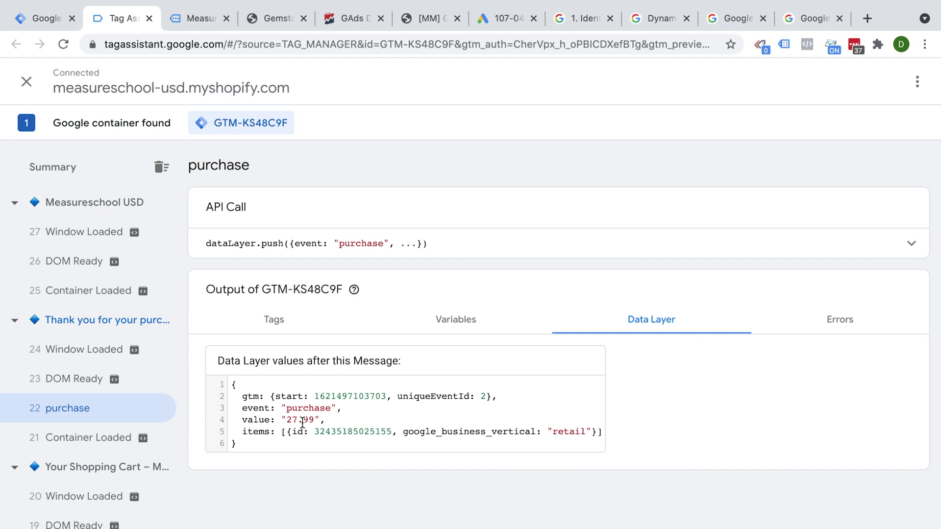
pyautogui.doubleClick(252, 418)
pyautogui.doubleClick(301, 418)
pyautogui.click(54, 18)
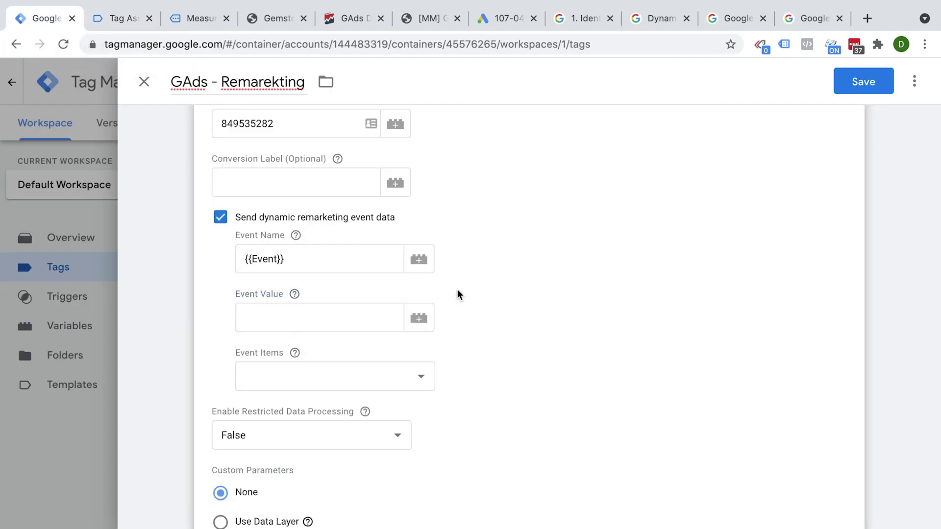
# Create a new Data Layer Variable for Event Value reading the 'value' key
pyautogui.click(419, 318)
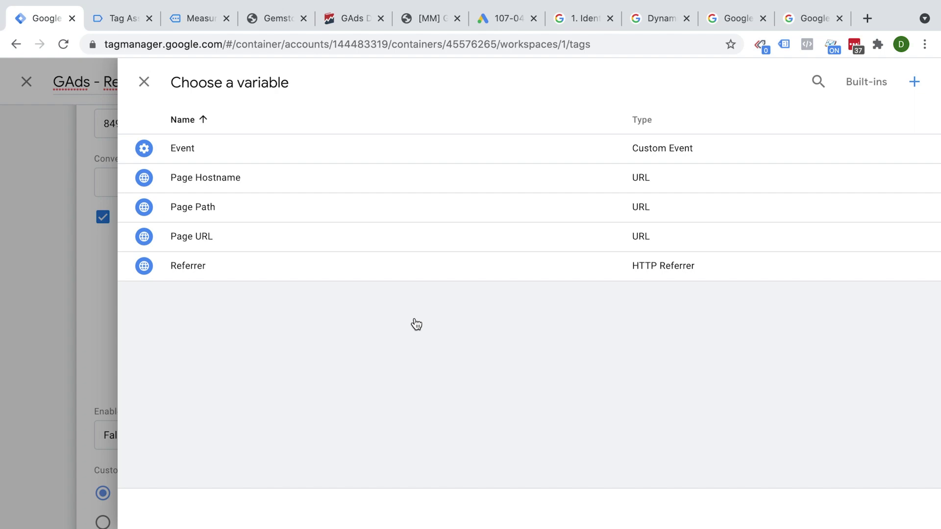
pyautogui.click(915, 83)
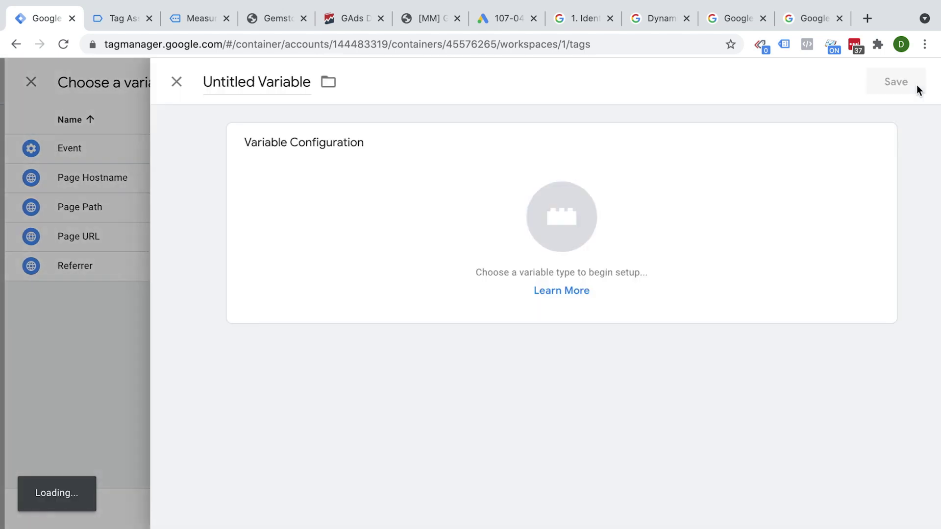
pyautogui.click(645, 174)
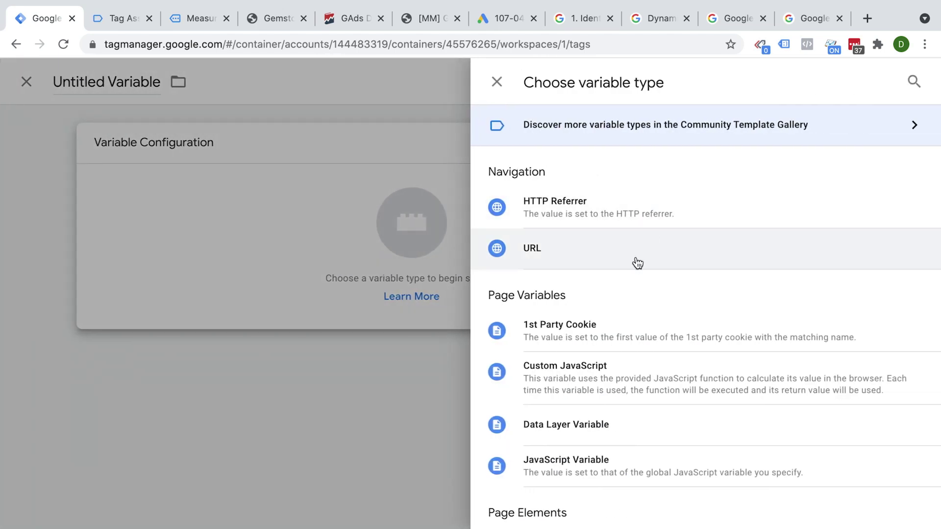
pyautogui.click(587, 431)
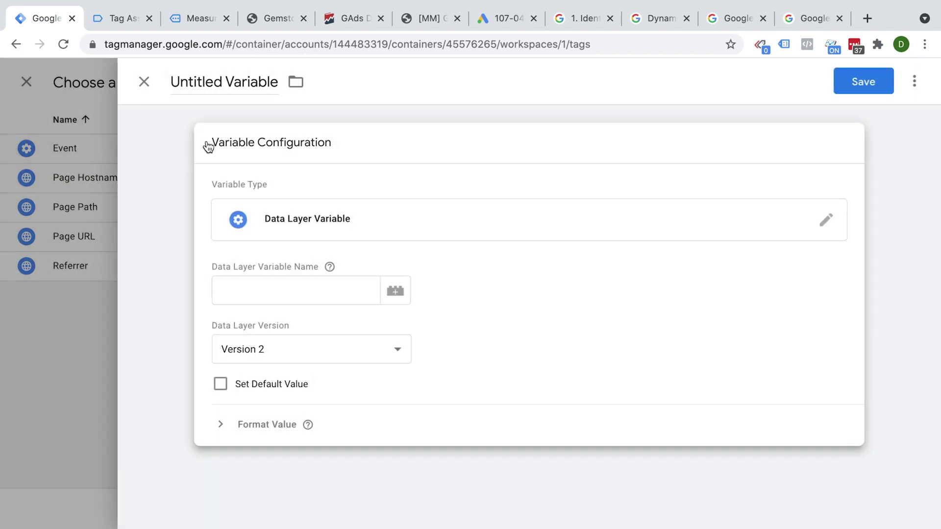
pyautogui.click(232, 294)
pyautogui.write('value')
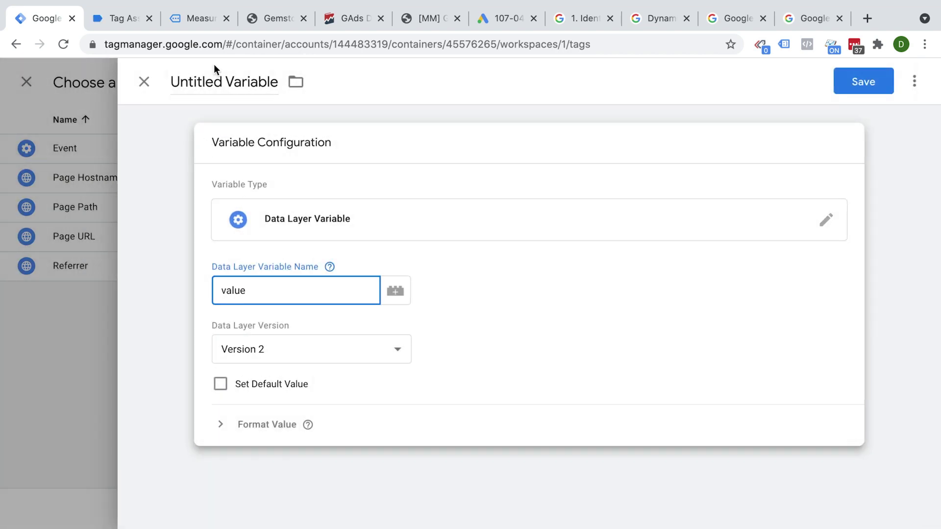
# Name the variable 'dlv - value' and save it into the Event Value field
pyautogui.click(206, 93)
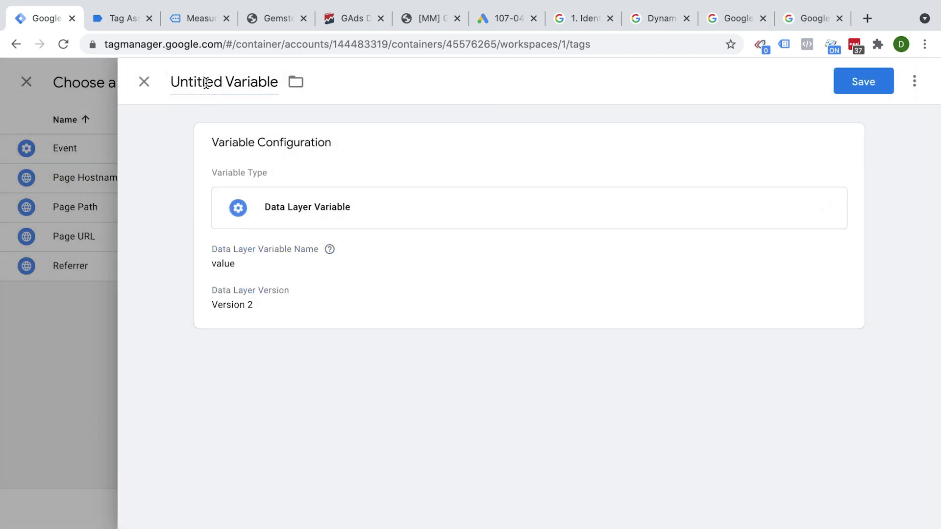
pyautogui.write('dlv -')
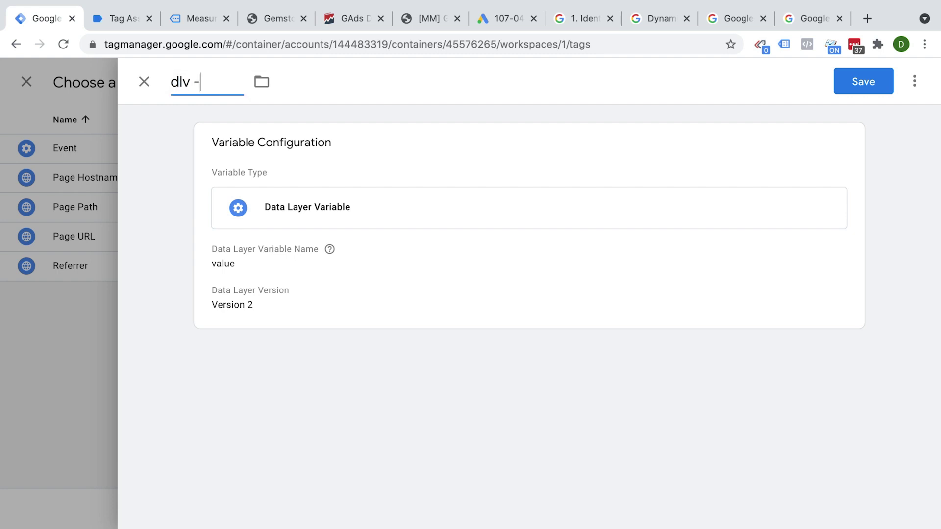
pyautogui.write(' vlaue')
pyautogui.press('BackSpace')
pyautogui.press('BackSpace')
pyautogui.press('BackSpace')
pyautogui.press('BackSpace')
pyautogui.write('alue')
pyautogui.click(859, 91)
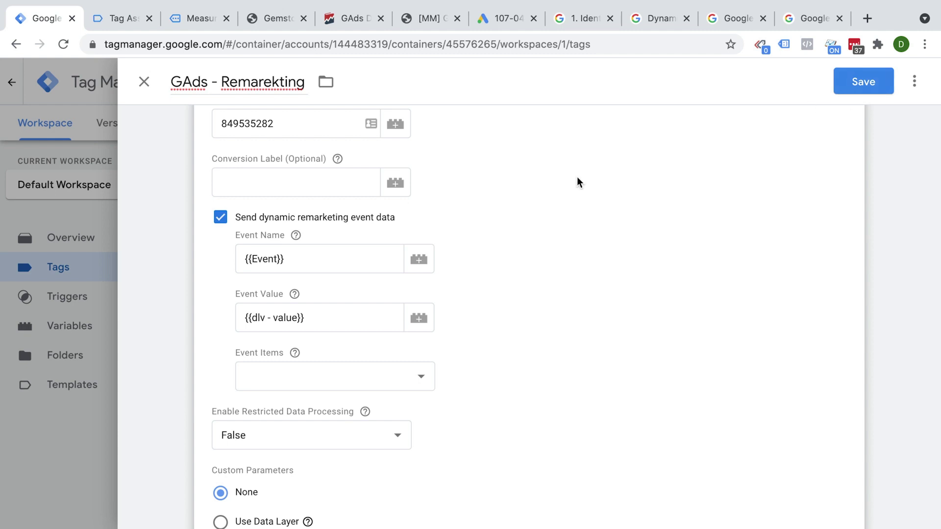
pyautogui.click(283, 384)
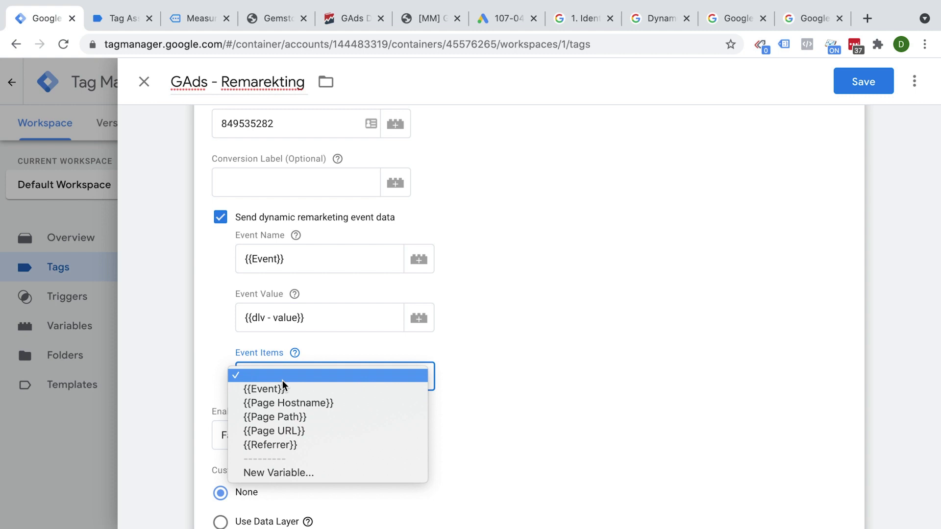
pyautogui.click(185, 18)
# Inspect the purchase event's items array, holding one retail item, in Tag Assistant's Data Layer
pyautogui.click(185, 19)
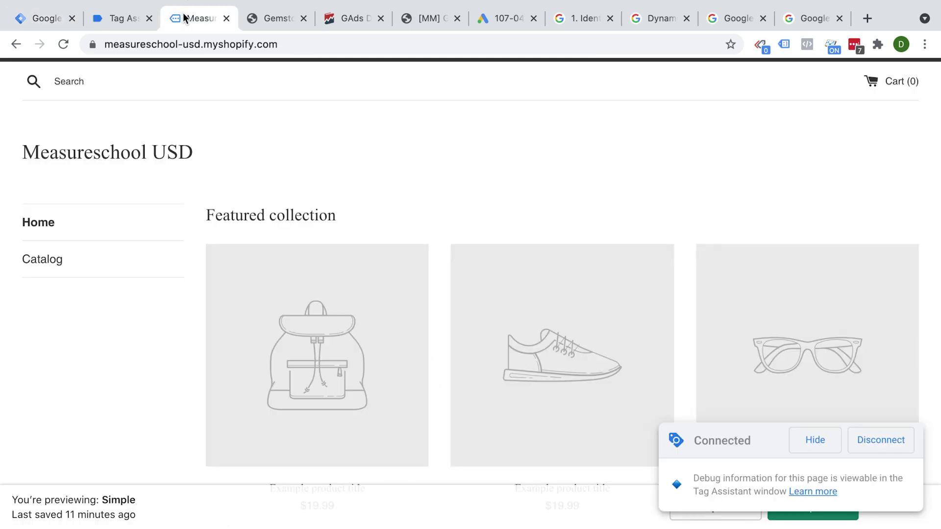
pyautogui.click(120, 18)
pyautogui.doubleClick(246, 433)
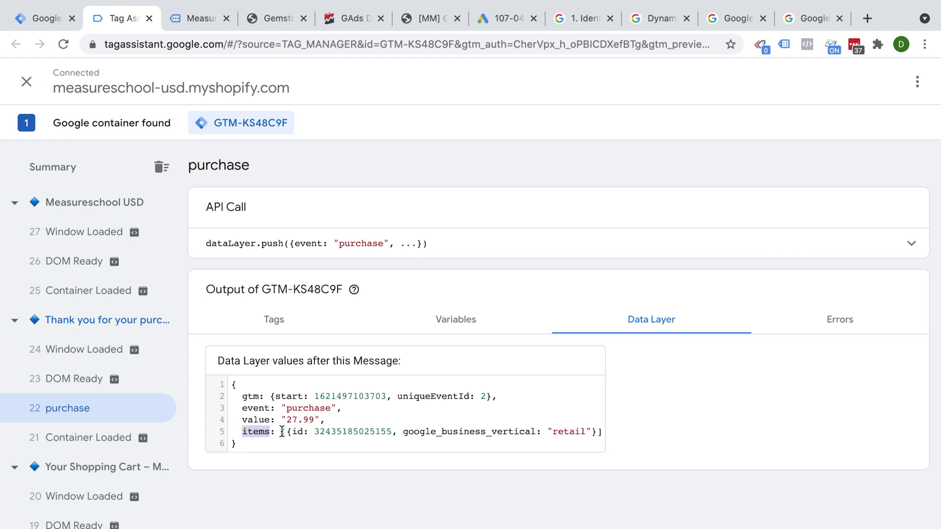
pyautogui.moveTo(283, 433); pyautogui.dragTo(601, 431)
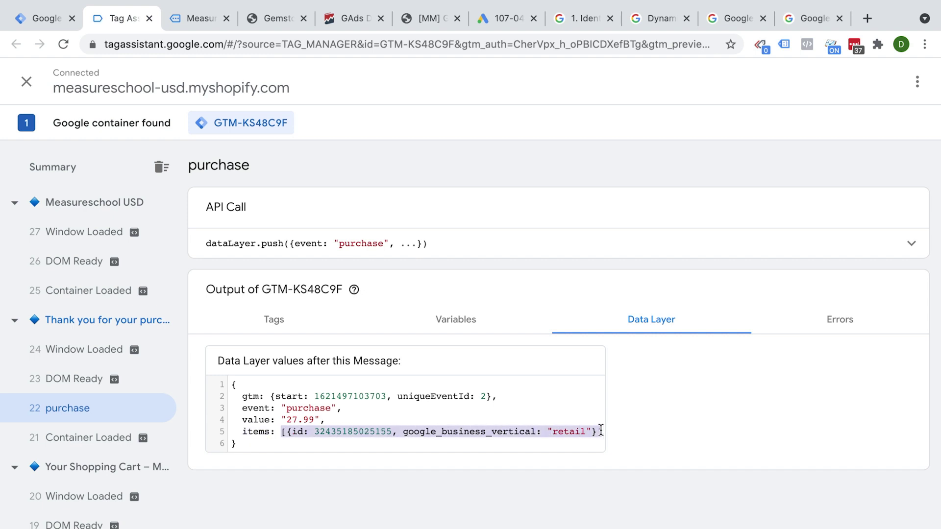
pyautogui.click(35, 18)
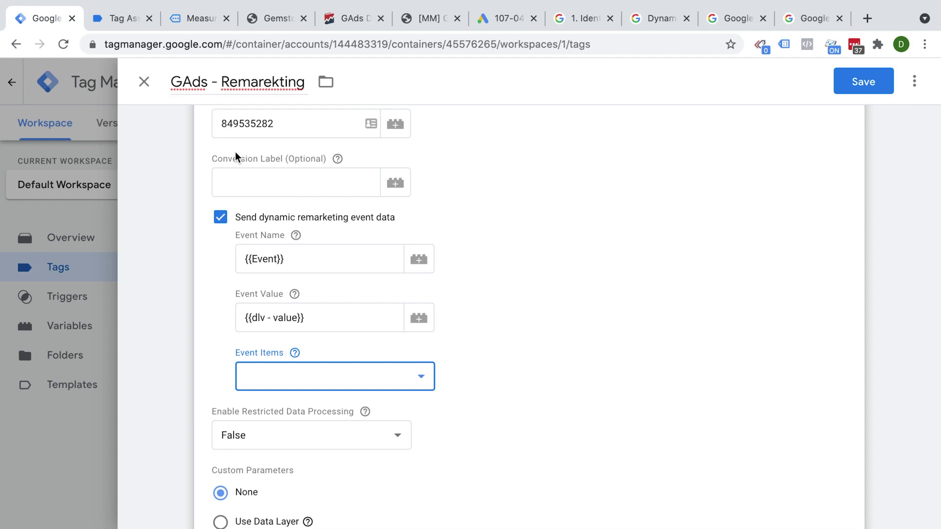
# Create Data Layer Variable 'dlv - items' reading the items key and use it for Event Items
pyautogui.click(295, 378)
pyautogui.click(284, 468)
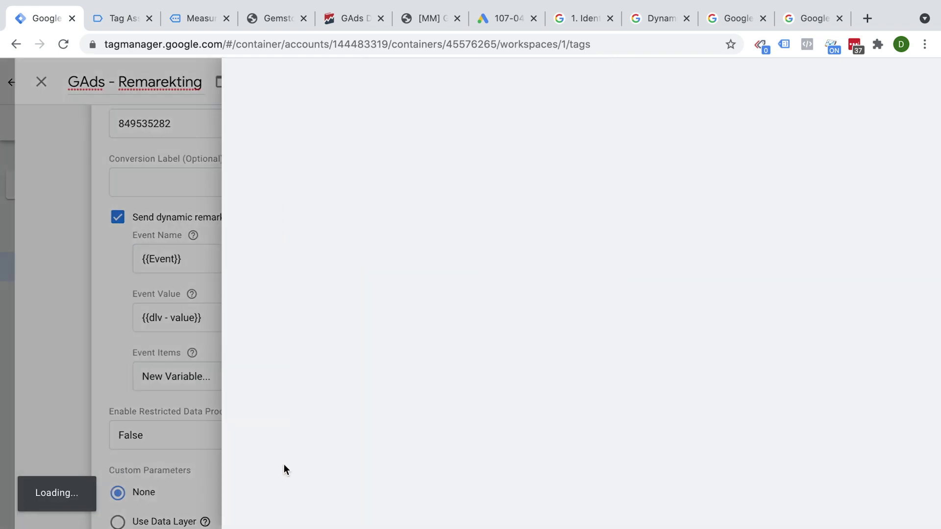
pyautogui.click(771, 177)
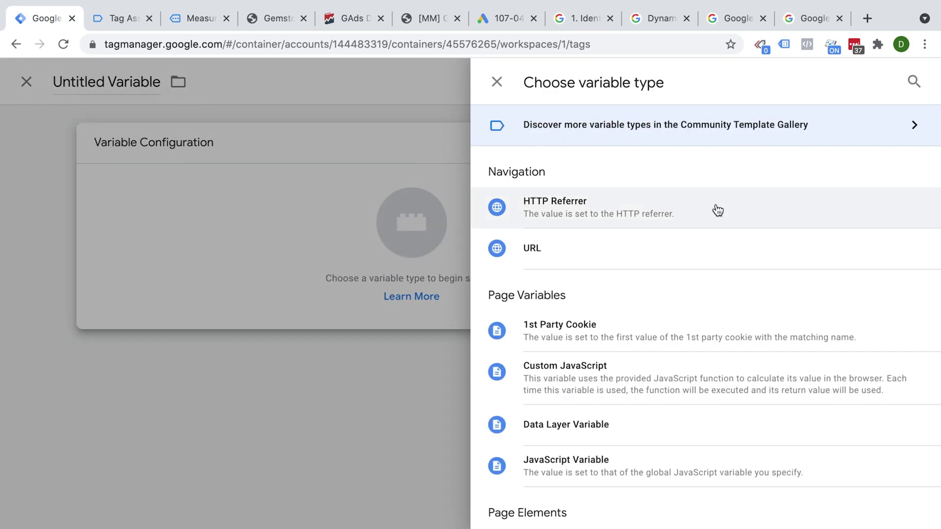
pyautogui.click(584, 429)
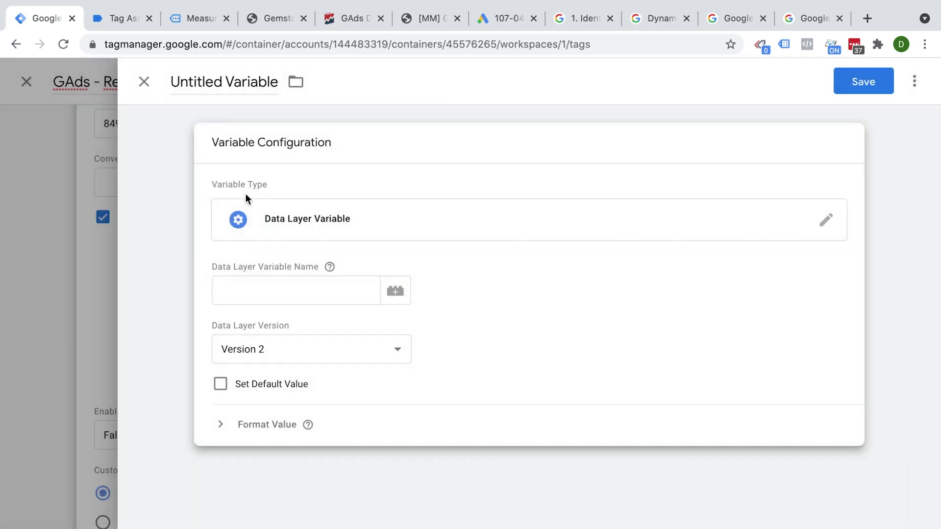
pyautogui.click(240, 292)
pyautogui.write('items')
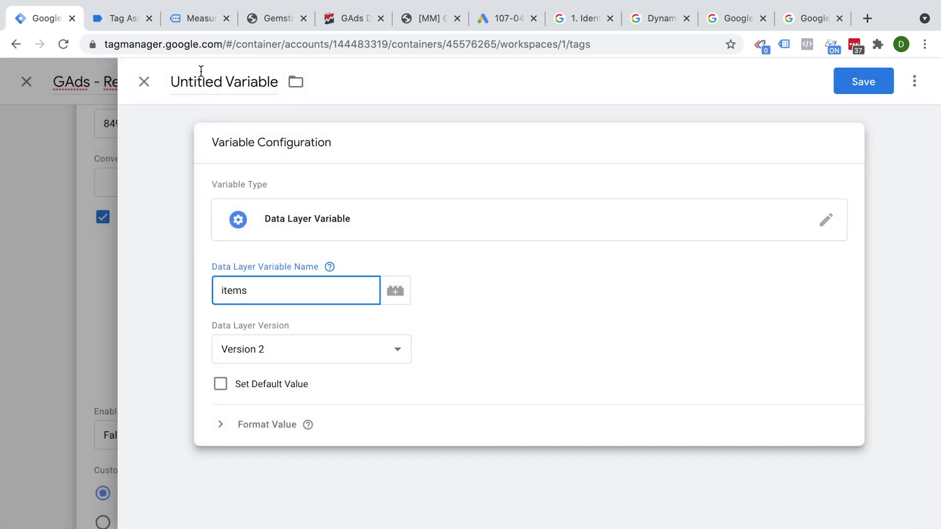
pyautogui.click(201, 78)
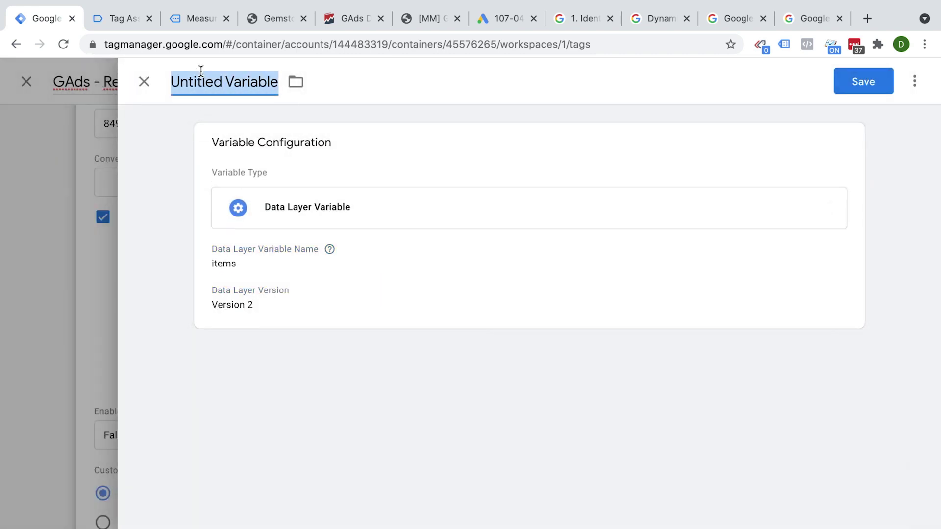
pyautogui.write('dlv - items')
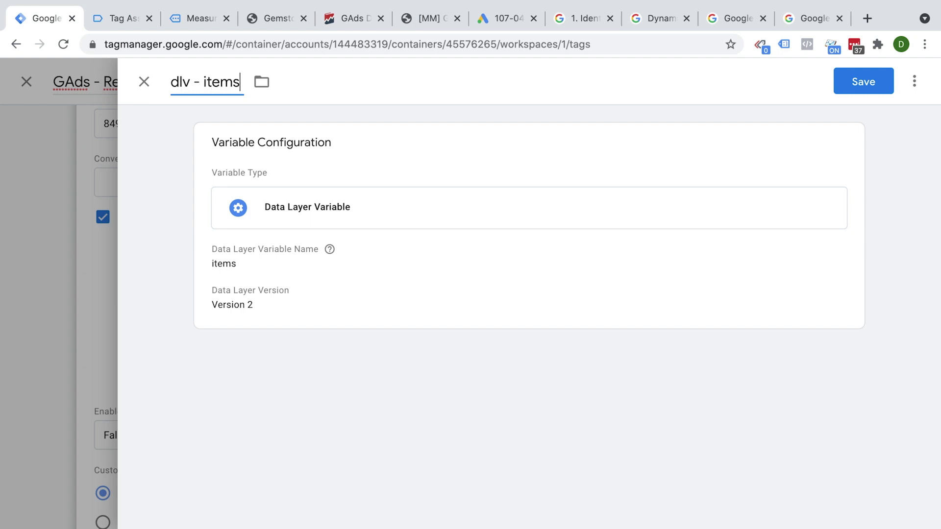
pyautogui.click(871, 90)
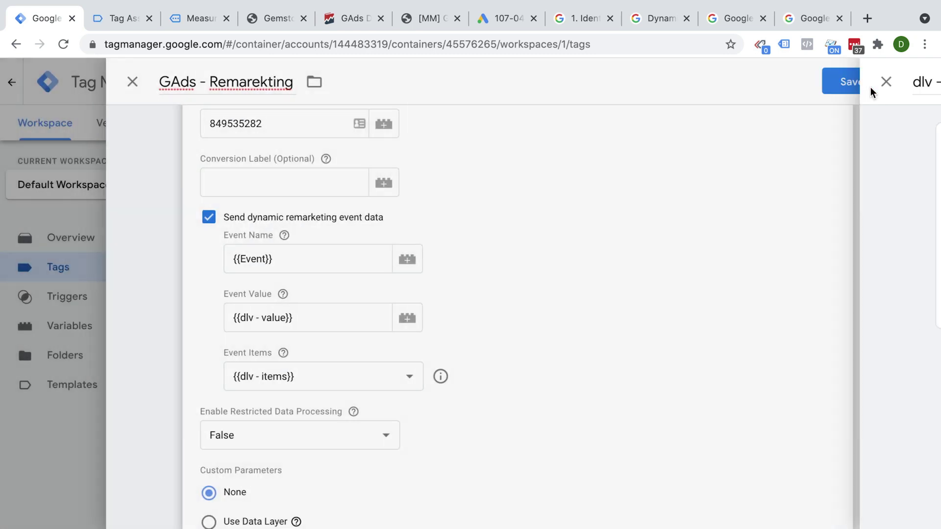
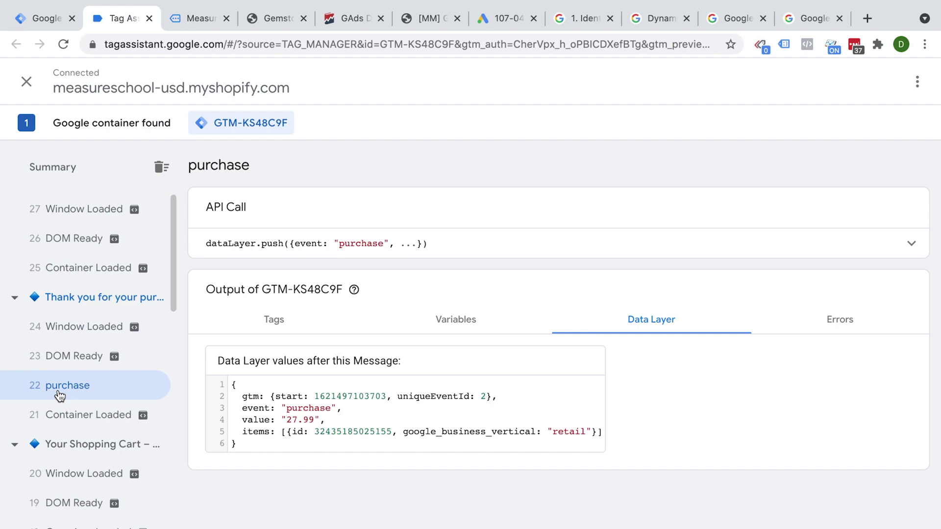
# Return to the GAds tag setup in Tag Manager and bring up its trigger list, showing only All Pages
pyautogui.click(658, 22)
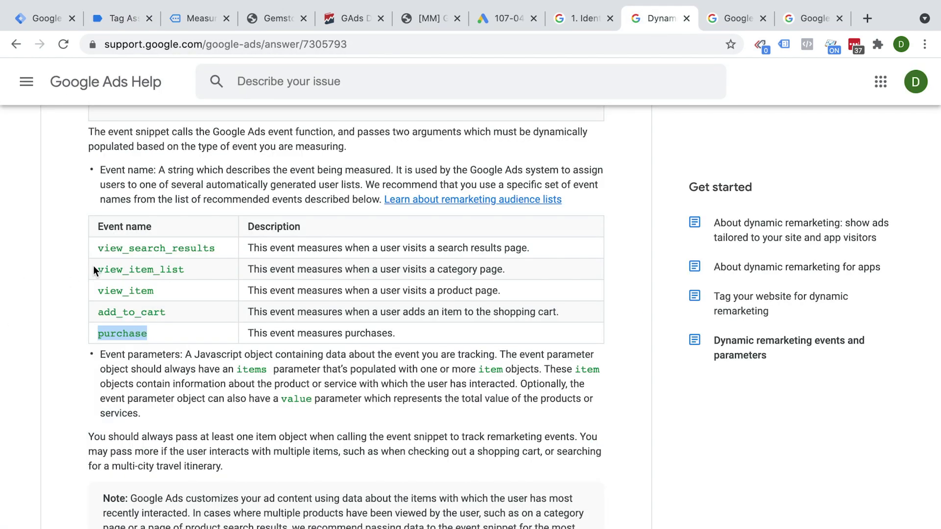
pyautogui.click(124, 329)
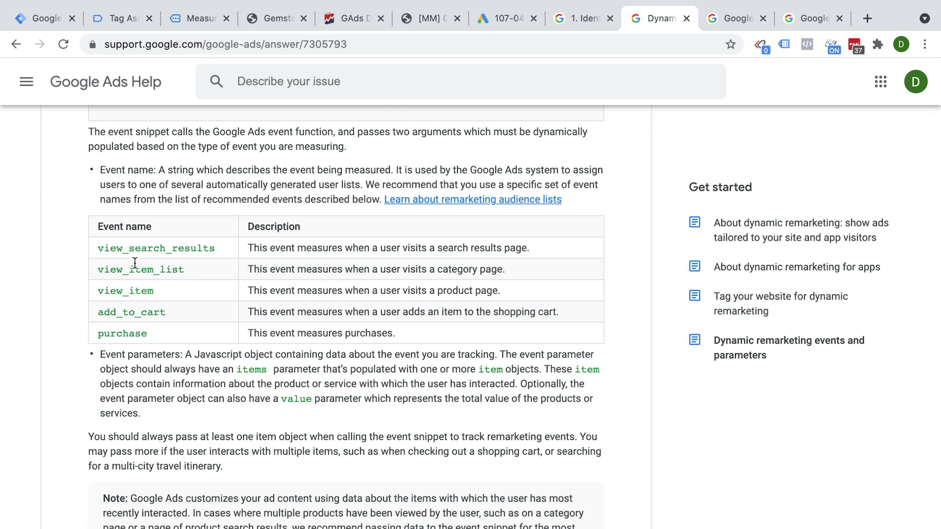
pyautogui.click(123, 27)
pyautogui.click(64, 23)
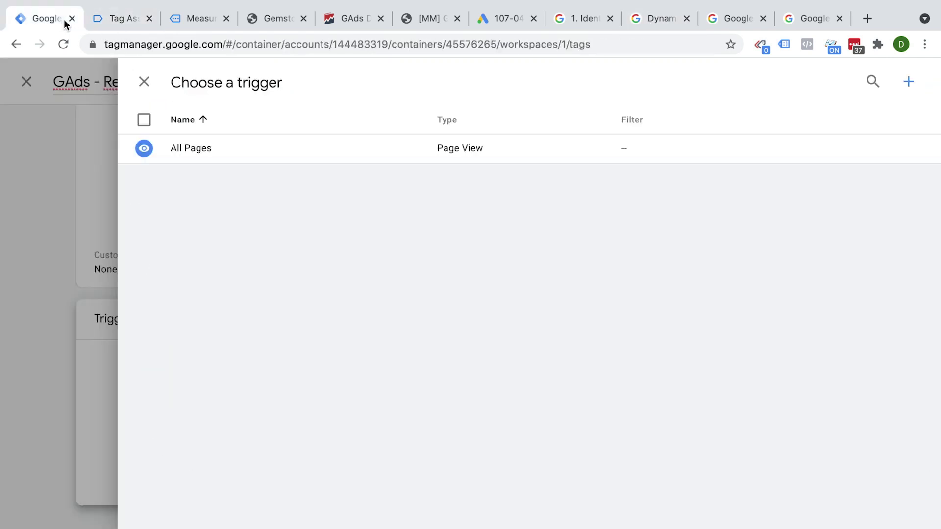
# Add a new trigger and name it 'custom - Remarketing Events'
pyautogui.click(908, 82)
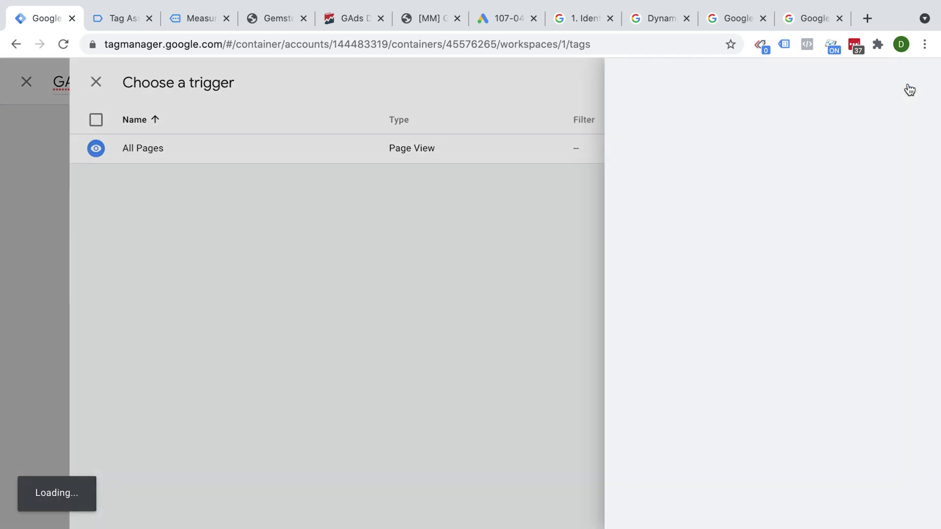
pyautogui.click(223, 85)
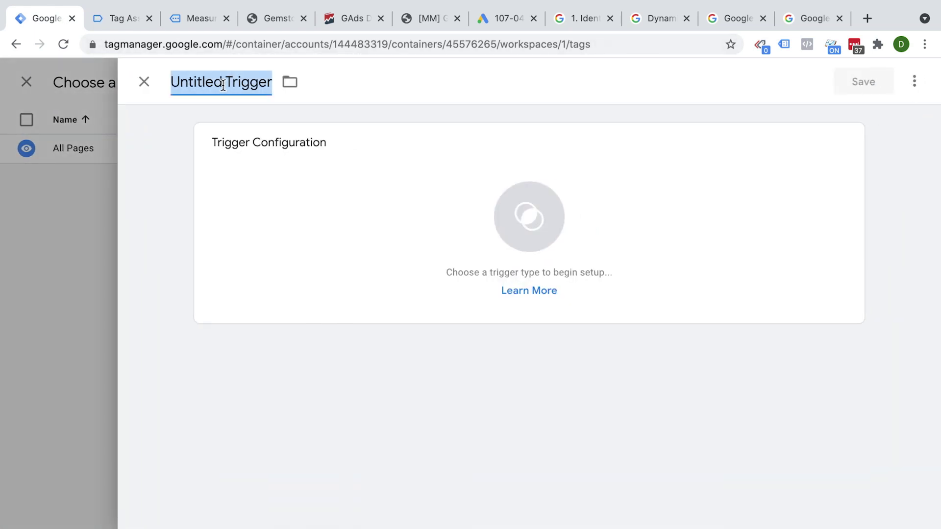
pyautogui.write('Remarketin')
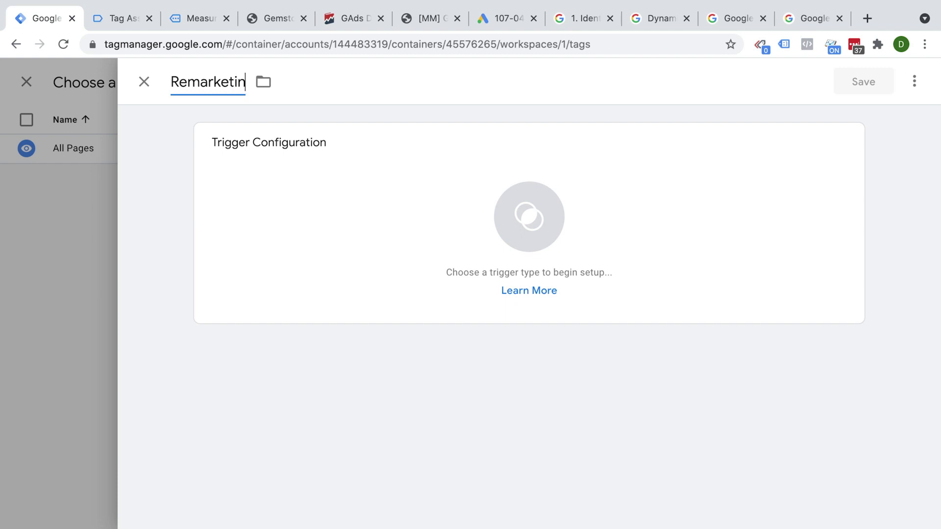
pyautogui.write('g Events')
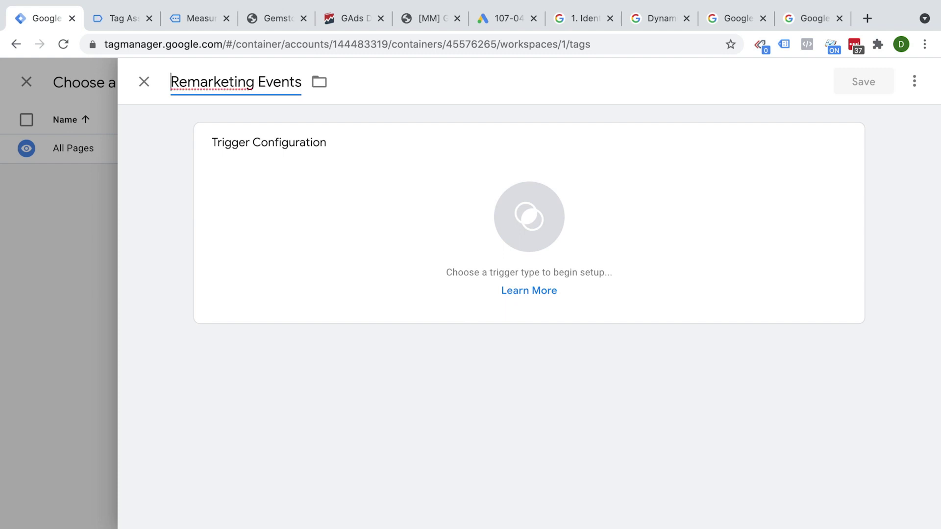
pyautogui.click(171, 81)
pyautogui.write('custom -')
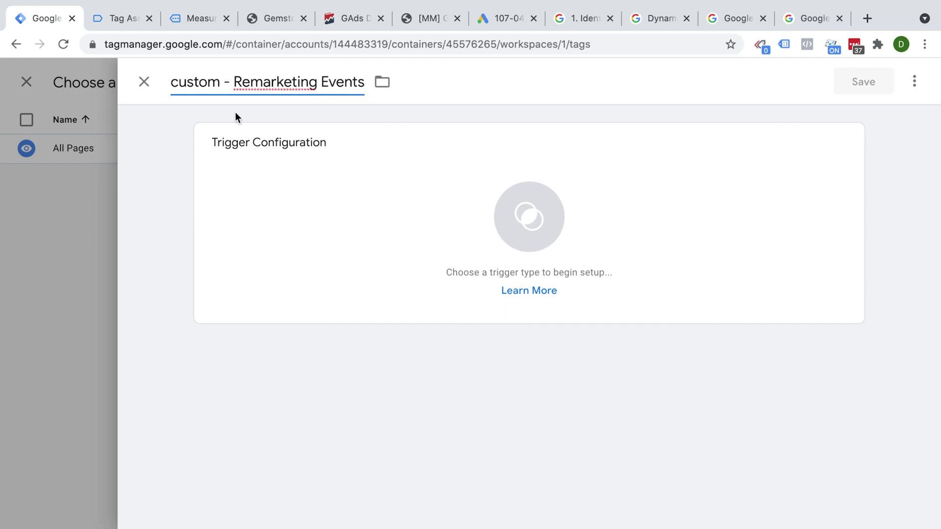
# Set the trigger type to Custom Event
pyautogui.click(380, 269)
pyautogui.scroll(-3, 675, 289)
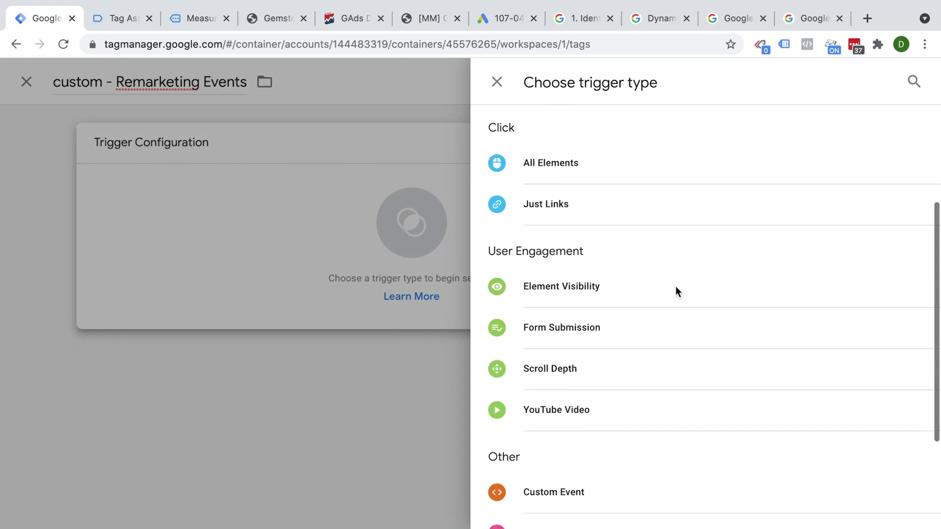
pyautogui.scroll(-1, 675, 292)
pyautogui.click(570, 458)
# Set the event name to purchase and review the remarketing event names reference
pyautogui.click(290, 290)
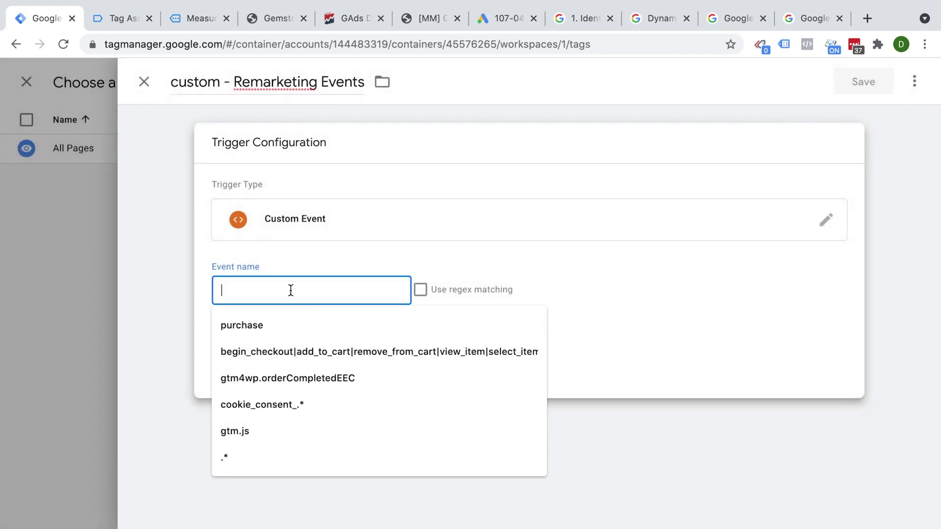
pyautogui.click(233, 321)
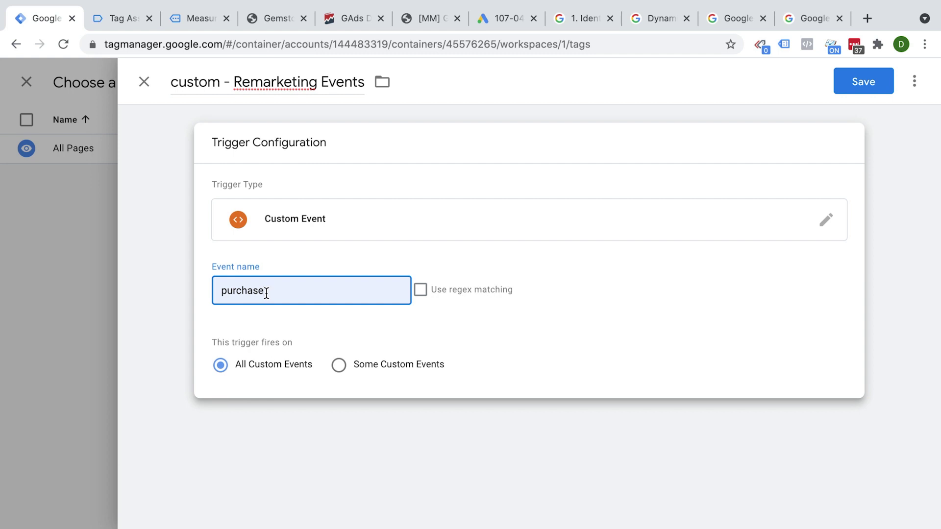
pyautogui.click(107, 20)
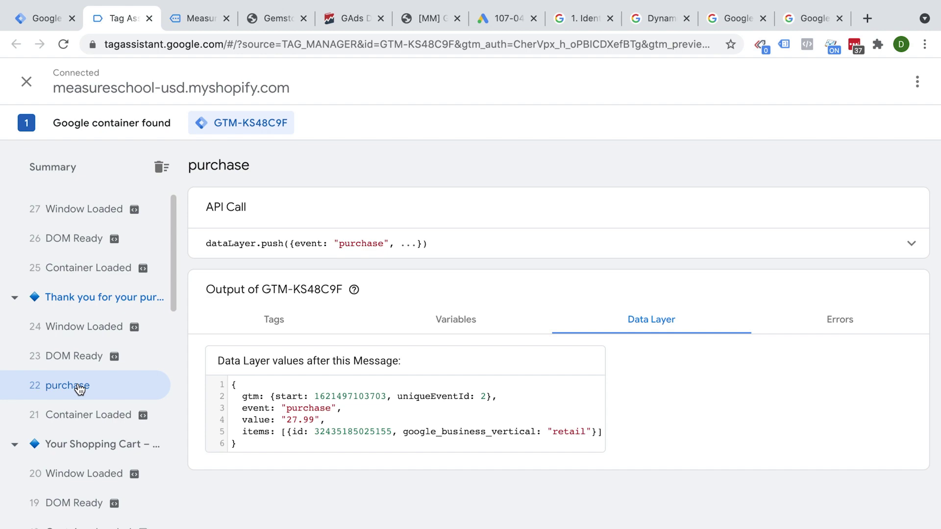
pyautogui.scroll(-10, 80, 390)
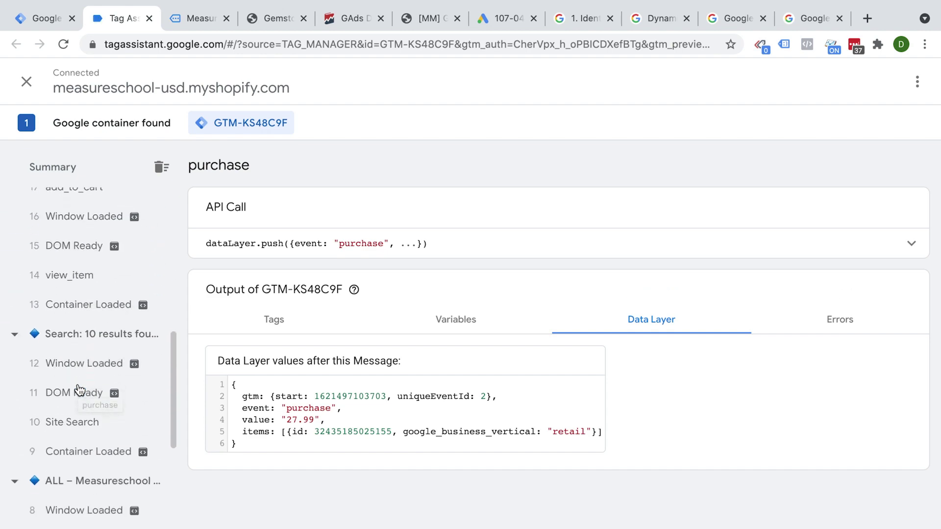
pyautogui.scroll(10, 80, 389)
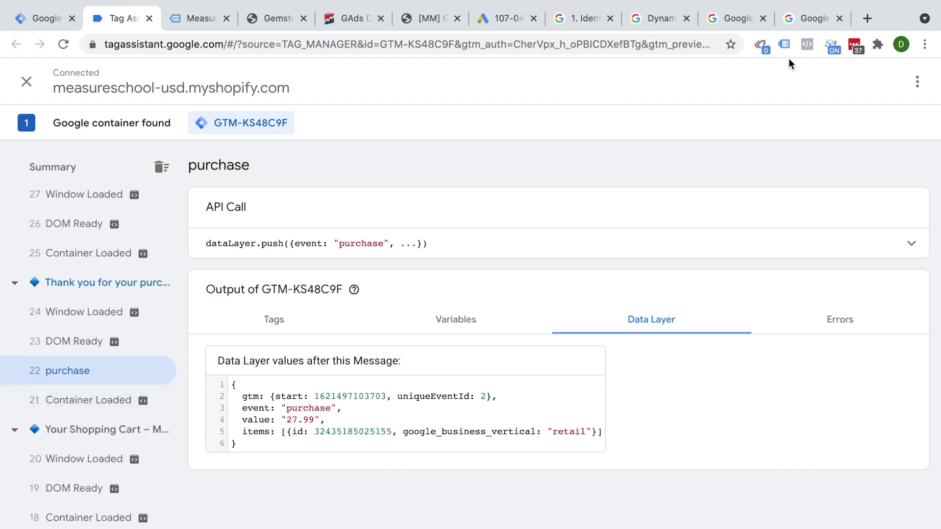
pyautogui.click(648, 21)
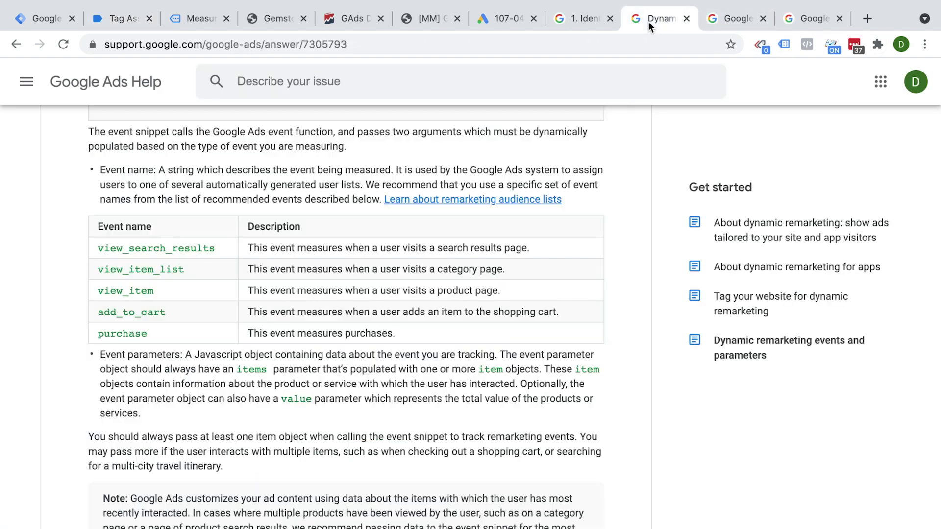
pyautogui.moveTo(97, 248); pyautogui.dragTo(148, 334)
pyautogui.click(865, 18)
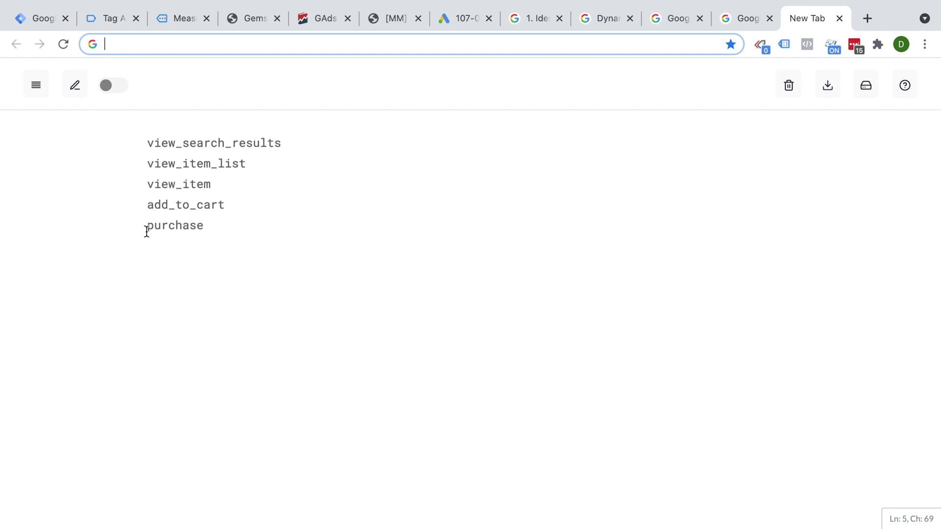
pyautogui.click(38, 18)
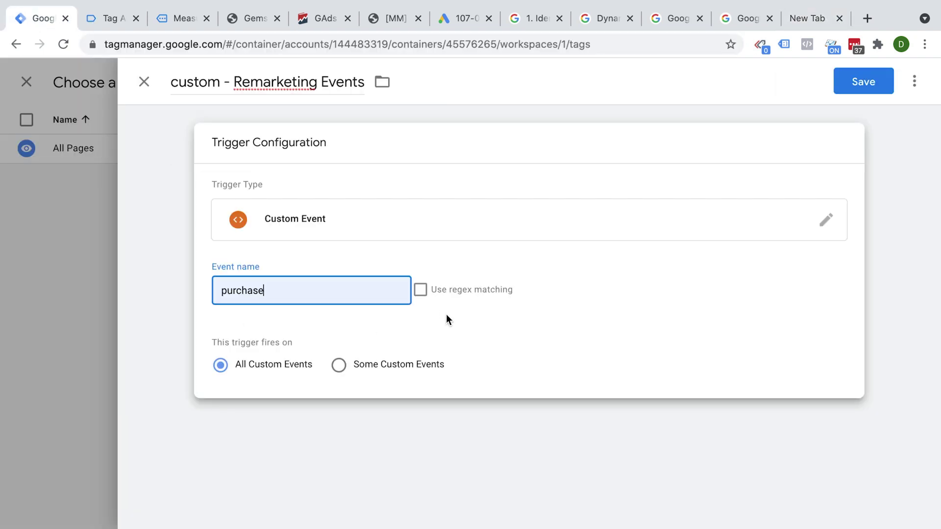
# Enable regex matching and append '|add_to_cart' to the event name
pyautogui.click(430, 292)
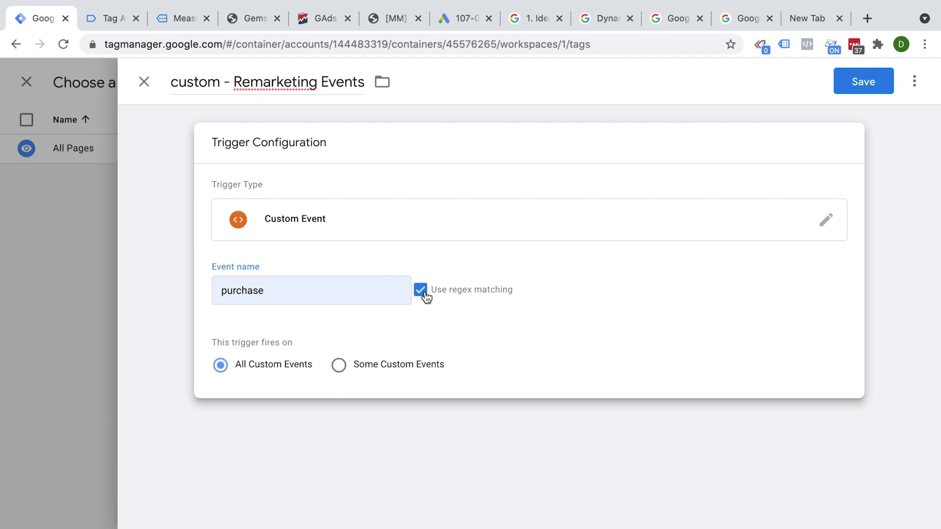
pyautogui.click(356, 284)
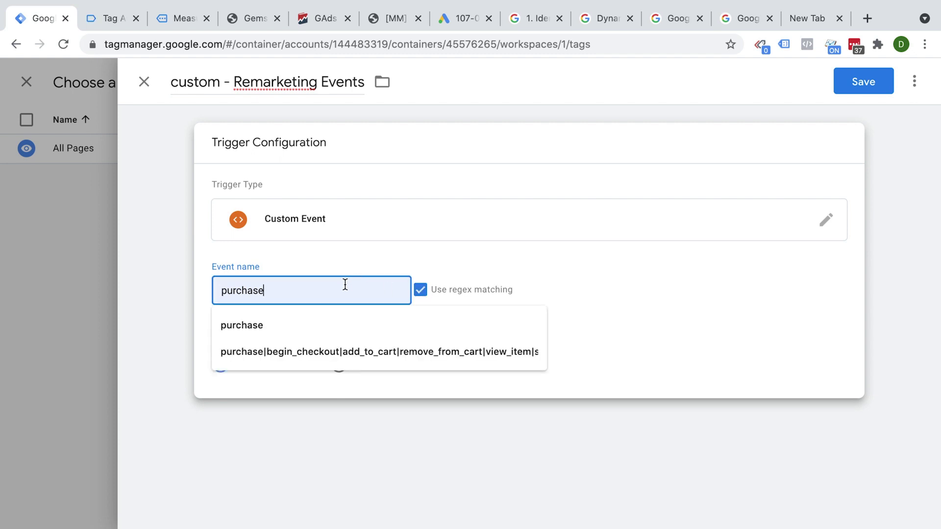
pyautogui.write('|')
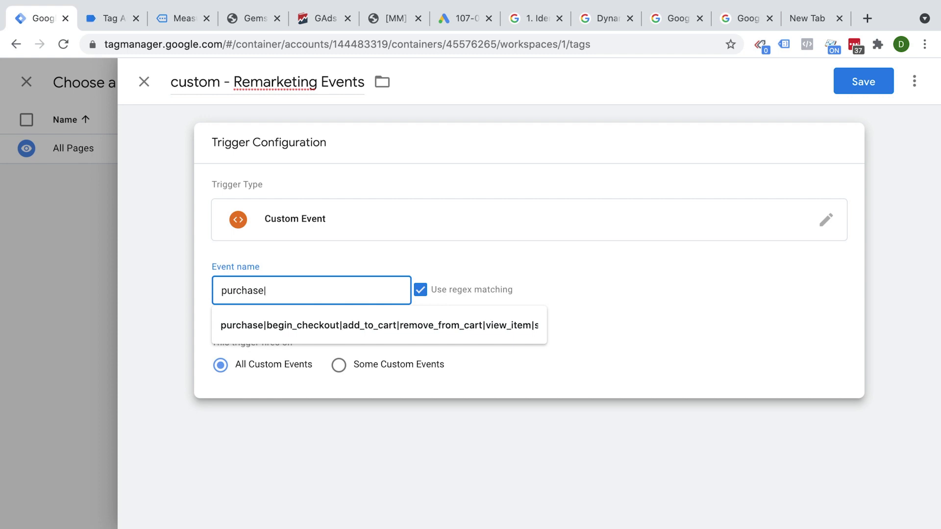
pyautogui.write('add')
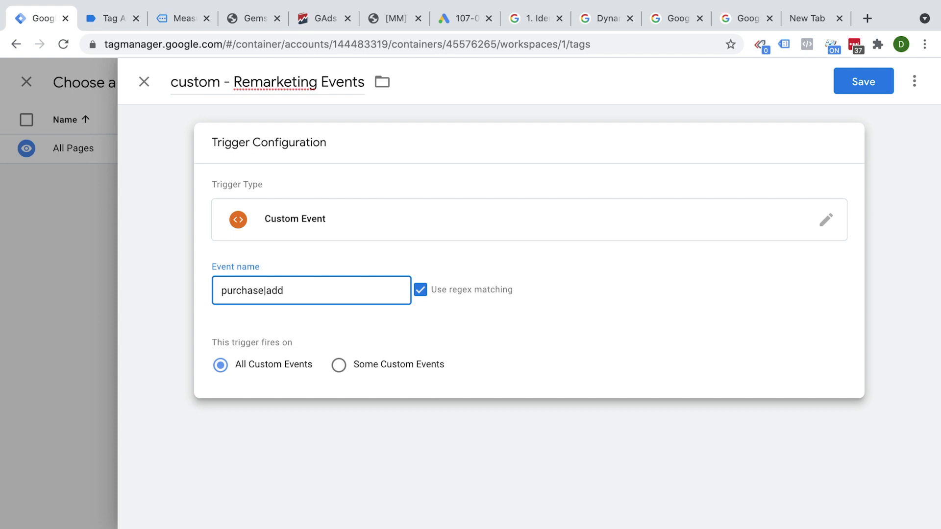
pyautogui.write('_to_cart')
# In the notepad, join add_to_cart and purchase onto one line with '|' separators
pyautogui.click(803, 19)
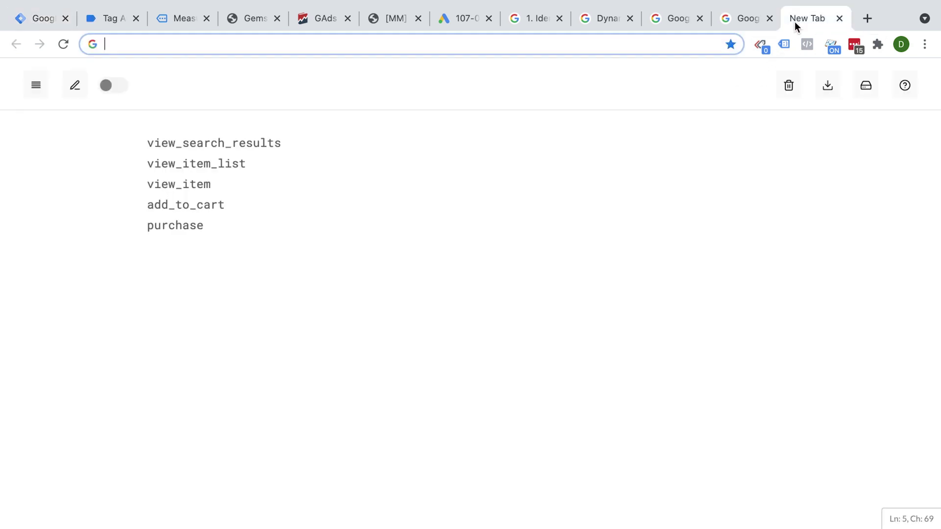
pyautogui.click(140, 229)
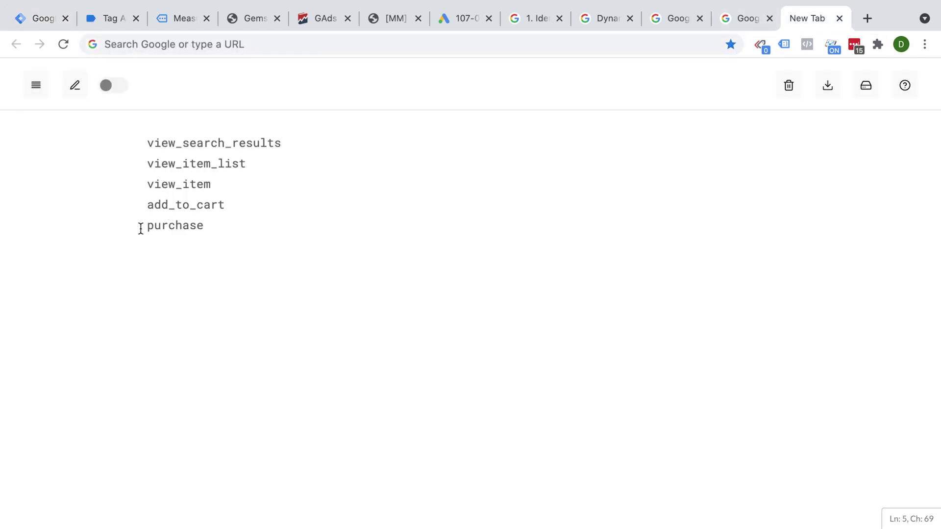
pyautogui.press('BackSpace')
pyautogui.press('BackSpace')
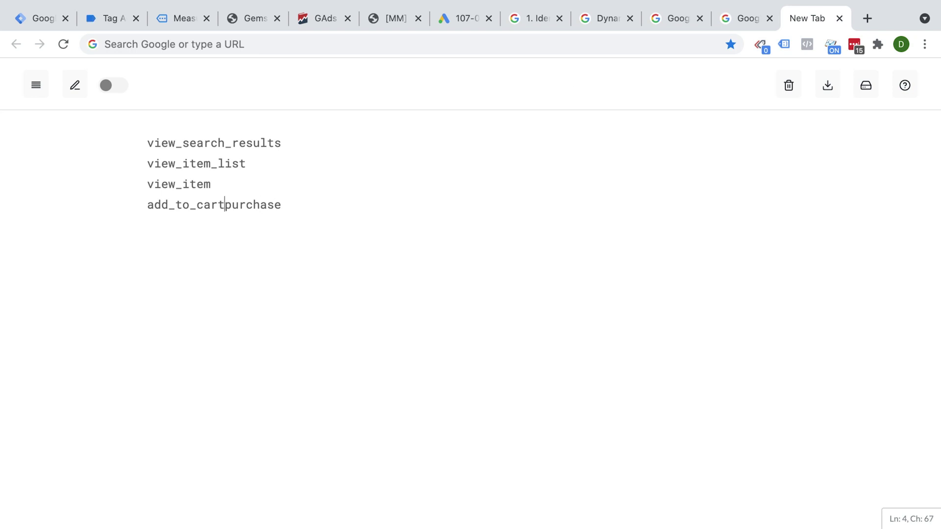
pyautogui.write('|')
# Join view_item and view_item_list onto the same pipe-separated line and copy it
pyautogui.press('BackSpace')
pyautogui.press('BackSpace')
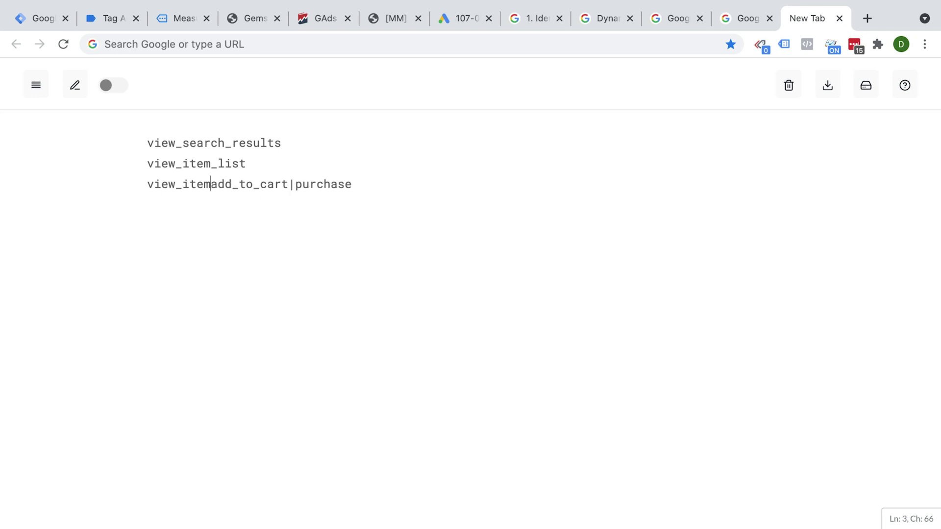
pyautogui.write('|')
pyautogui.click(147, 184)
pyautogui.press('BackSpace')
pyautogui.press('BackSpace')
pyautogui.press('BackSpace')
pyautogui.write('|view_item|add_to_cart|purchase')
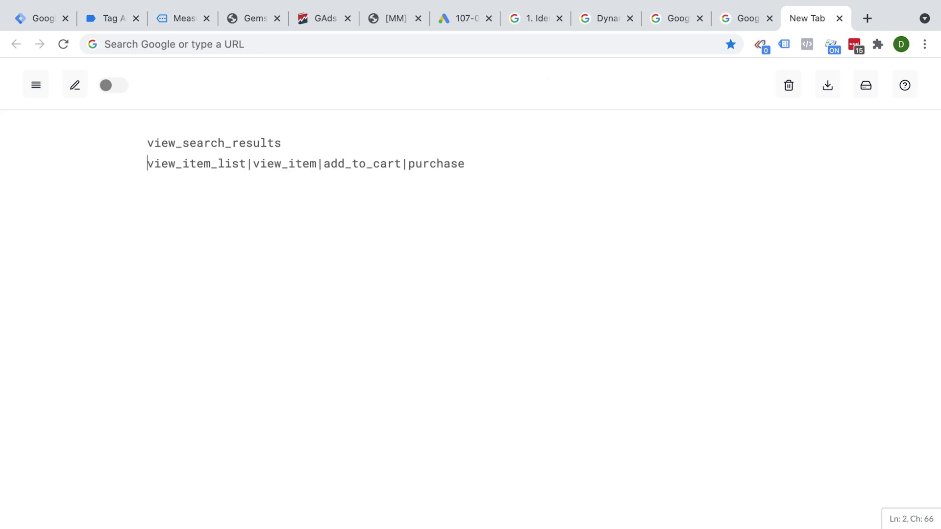
pyautogui.press('BackSpace')
pyautogui.write('|view_item|add_to_cart|purchase')
pyautogui.hotkey('ctrl', 'a')
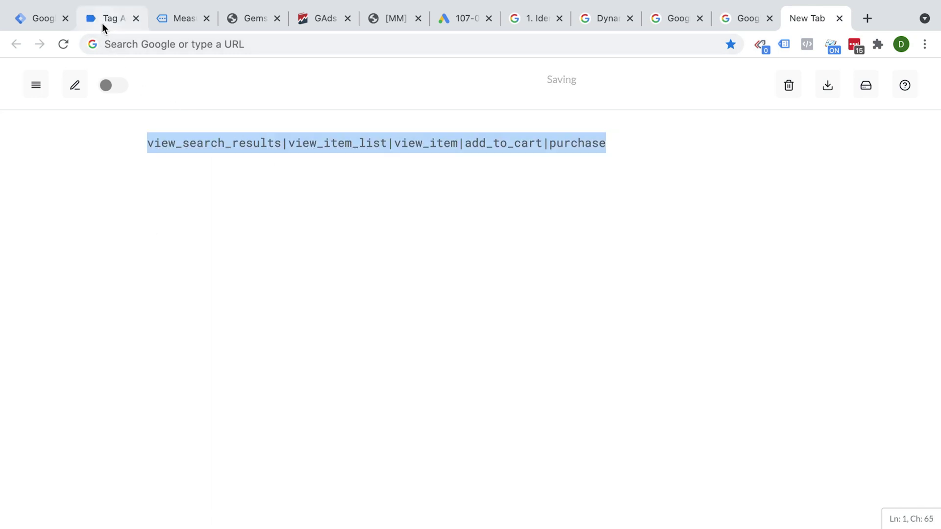
pyautogui.click(44, 20)
# Paste the five-event regex, save the trigger and GAds - Remarketing tag, then start Preview
pyautogui.hotkey('ctrl', 'a')
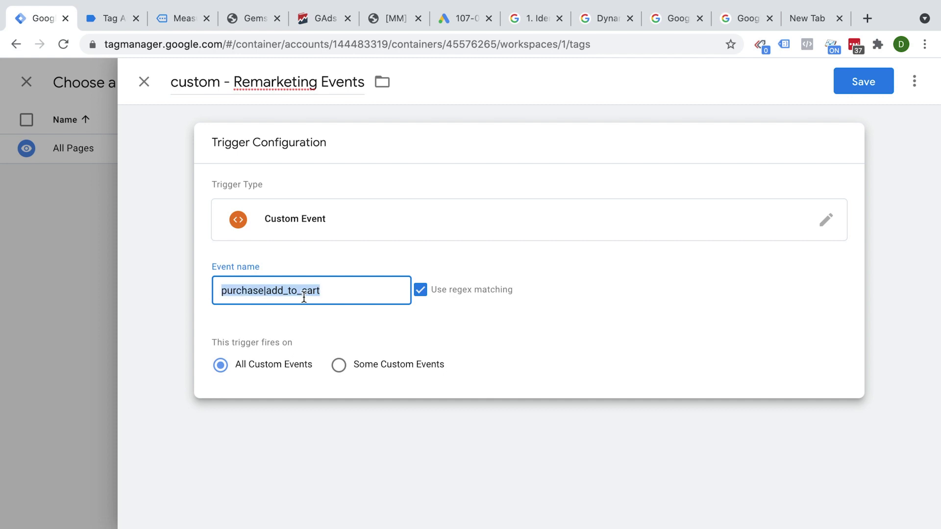
pyautogui.hotkey('ctrl', 'v')
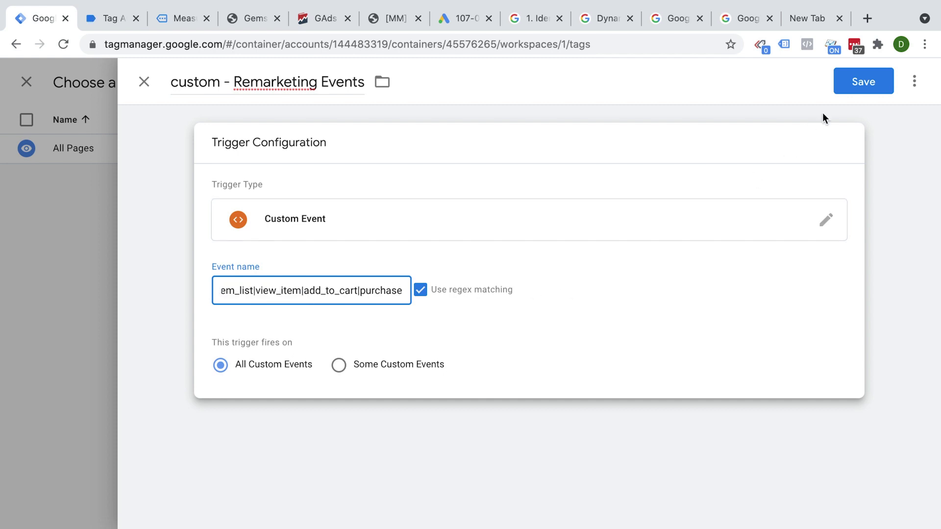
pyautogui.click(863, 81)
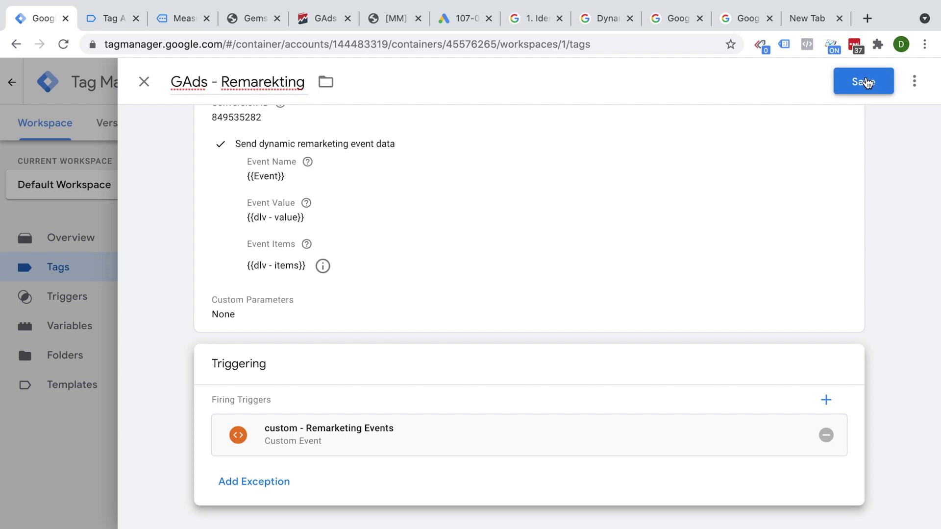
pyautogui.click(865, 81)
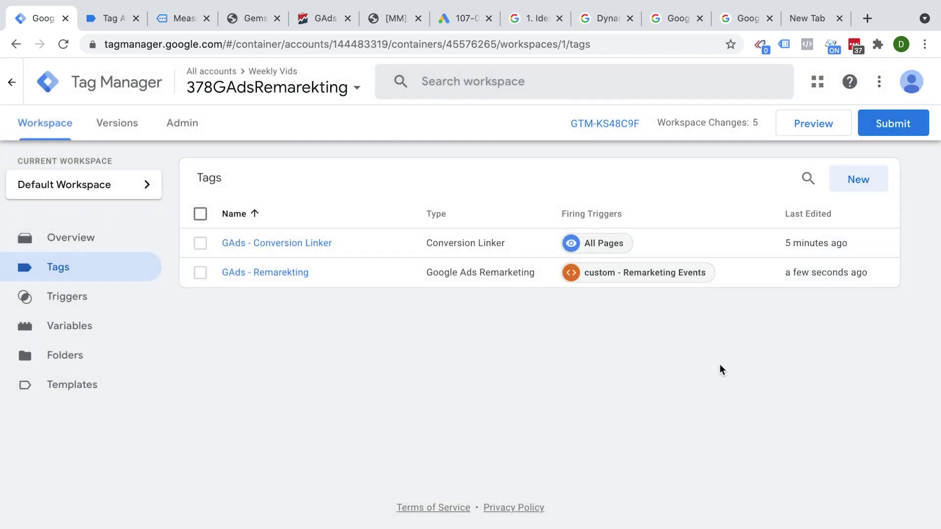
pyautogui.click(818, 128)
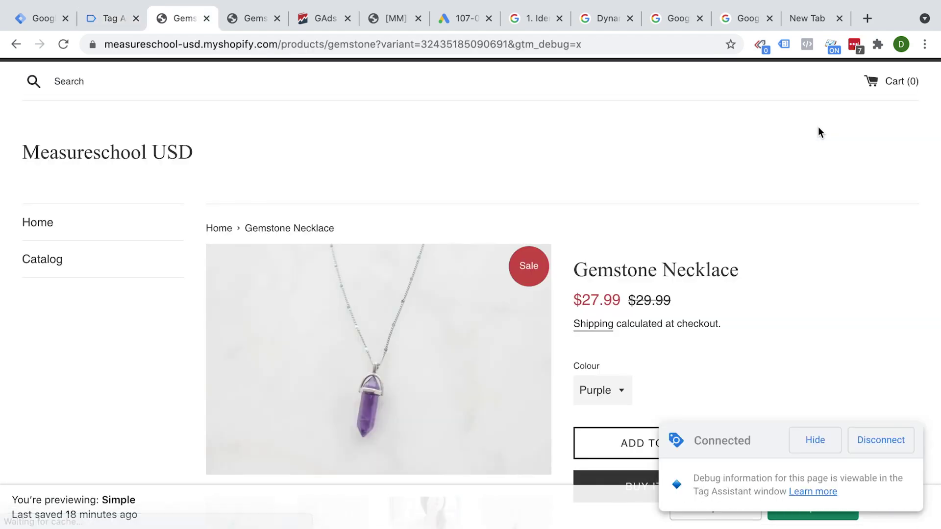
# In Tag Assistant, confirm GAds - Remarketing fired on view_item with event items and value 27.99
pyautogui.click(112, 18)
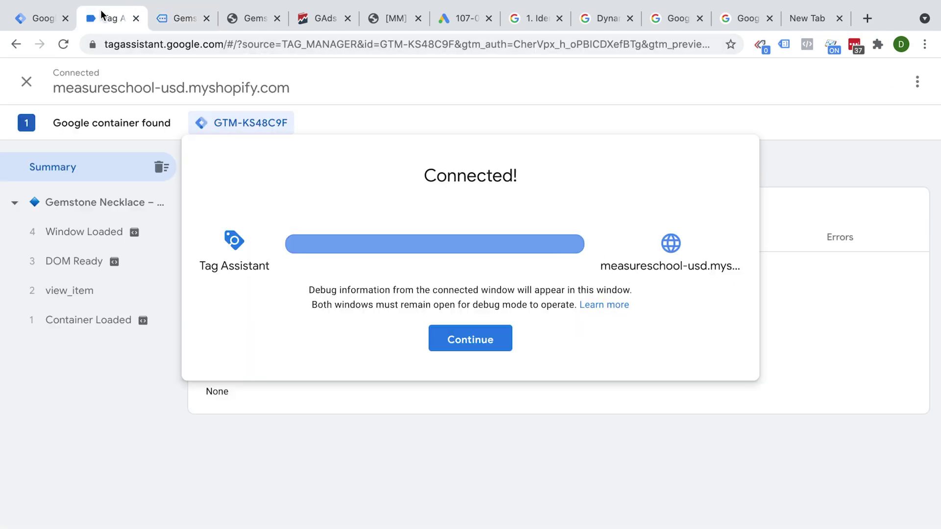
pyautogui.click(477, 339)
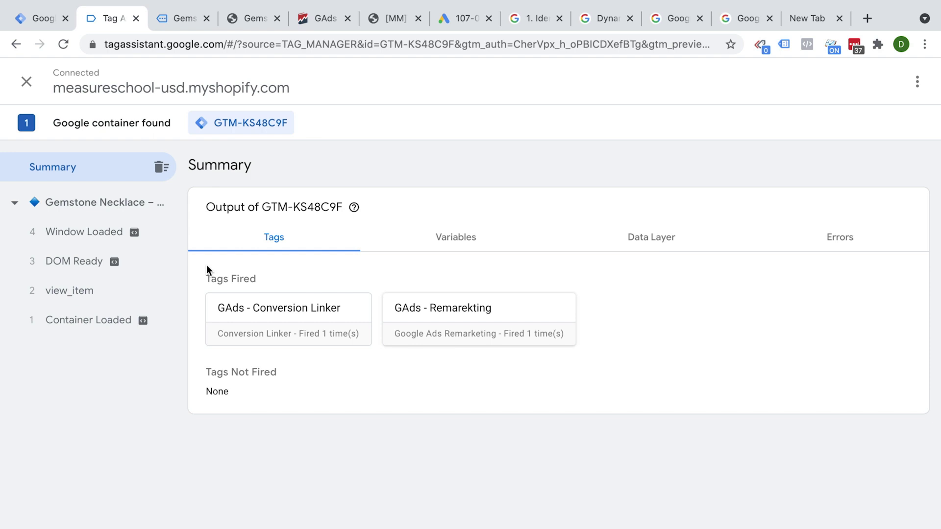
pyautogui.click(65, 289)
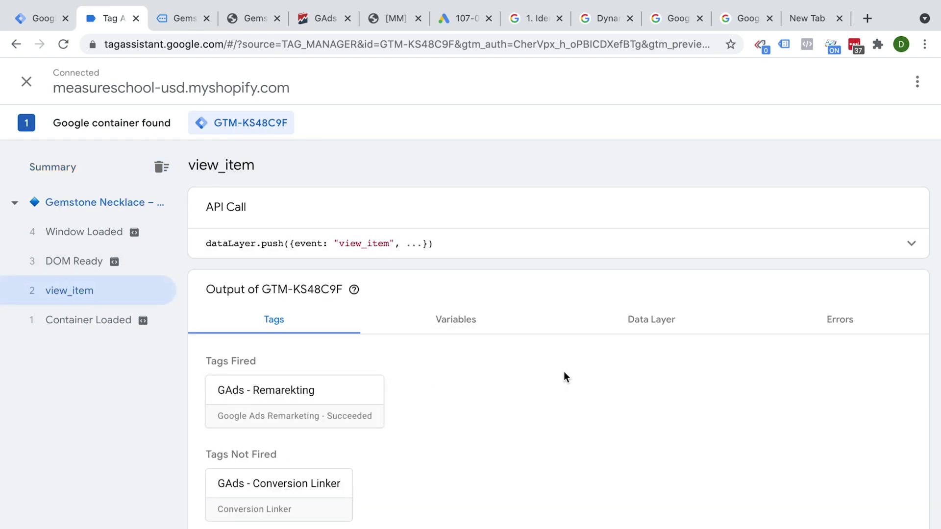
pyautogui.click(649, 320)
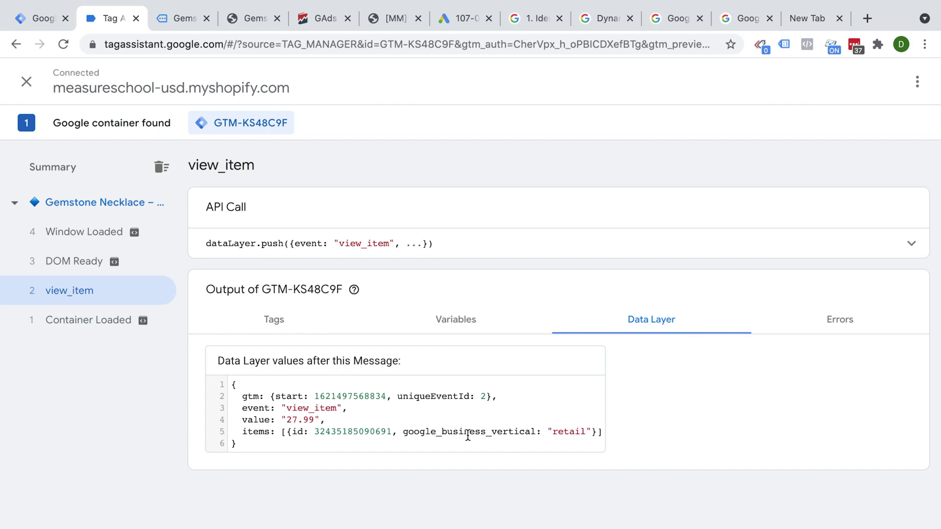
pyautogui.click(258, 322)
pyautogui.click(269, 390)
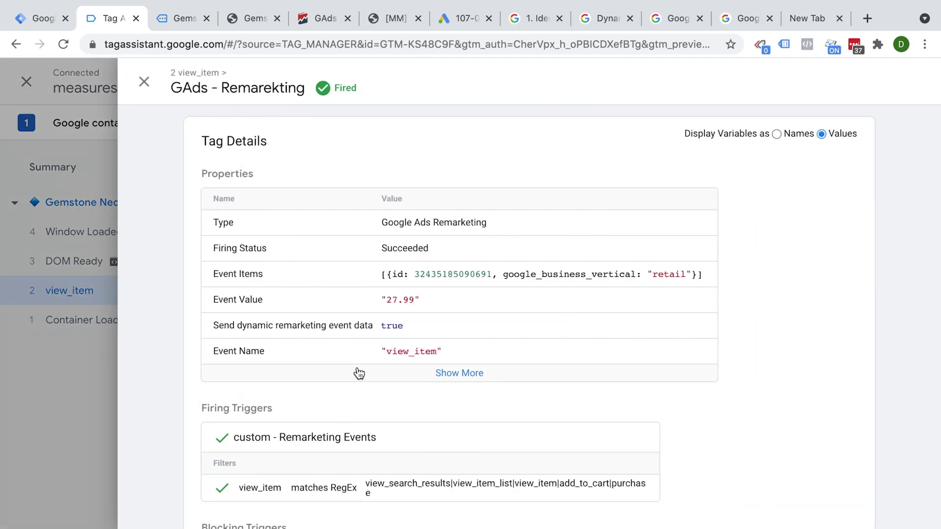
pyautogui.moveTo(381, 274); pyautogui.dragTo(699, 274)
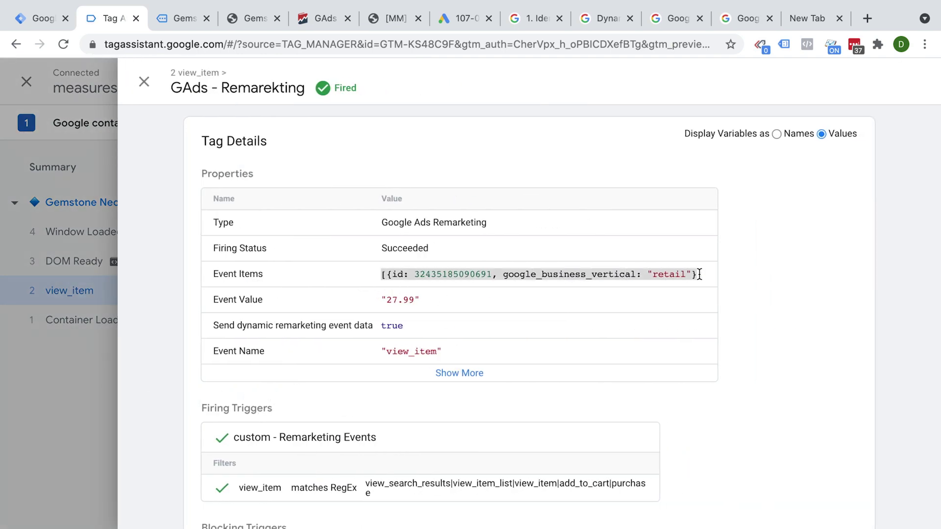
pyautogui.moveTo(379, 299); pyautogui.dragTo(454, 297)
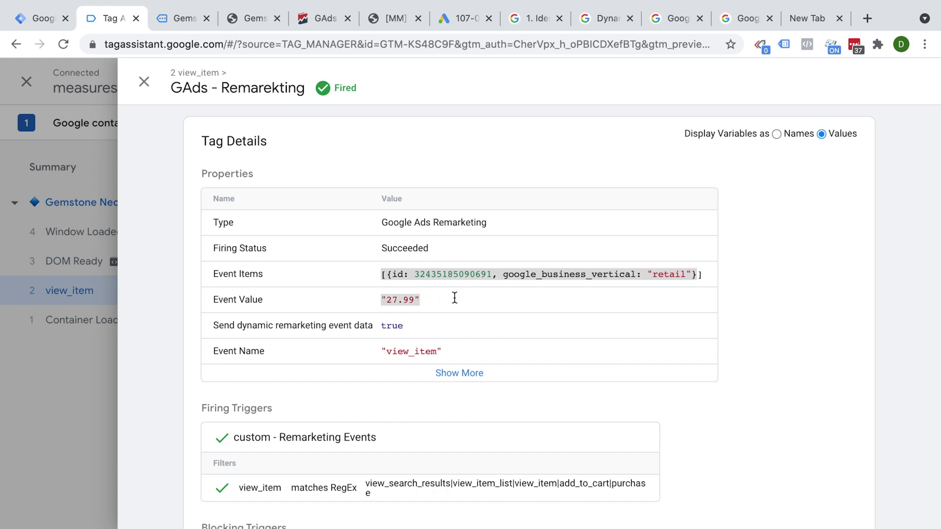
pyautogui.moveTo(380, 351); pyautogui.dragTo(466, 352)
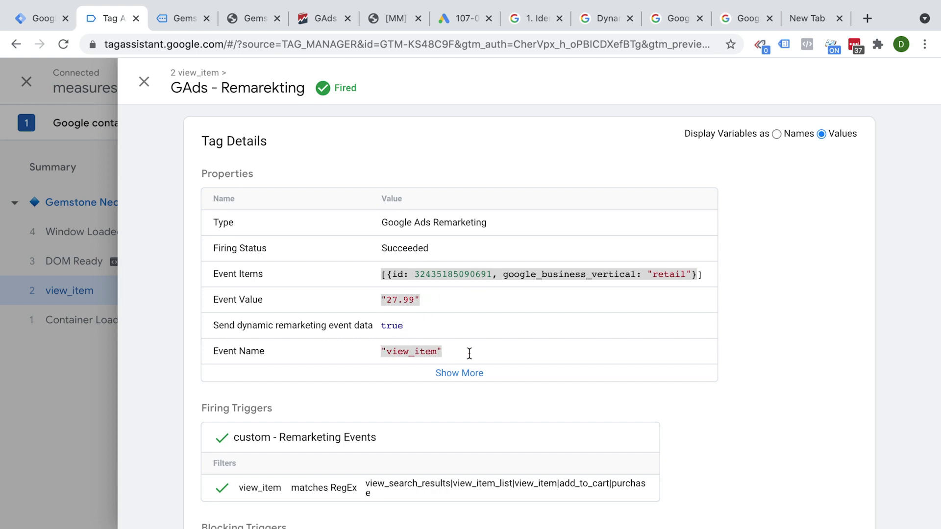
# Go to the store home page and enable Tag Assistant Legacy there
pyautogui.click(174, 20)
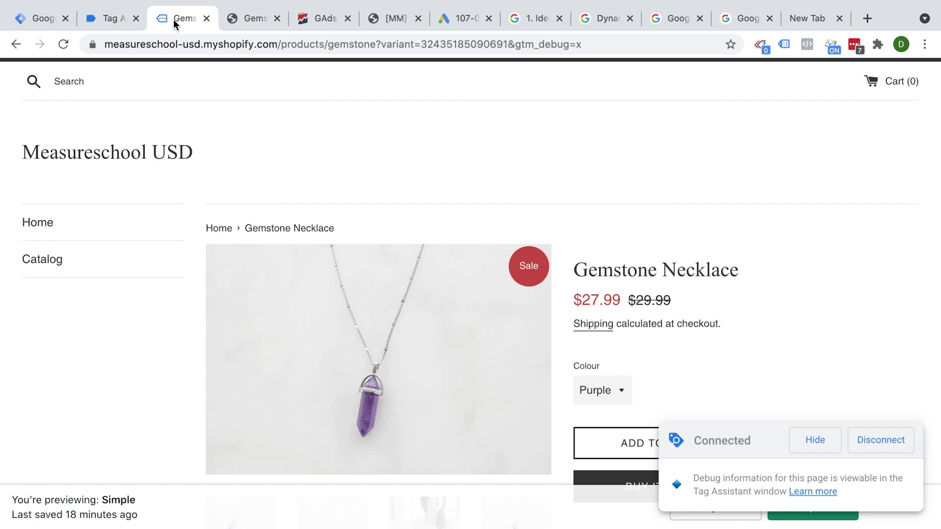
pyautogui.click(521, 143)
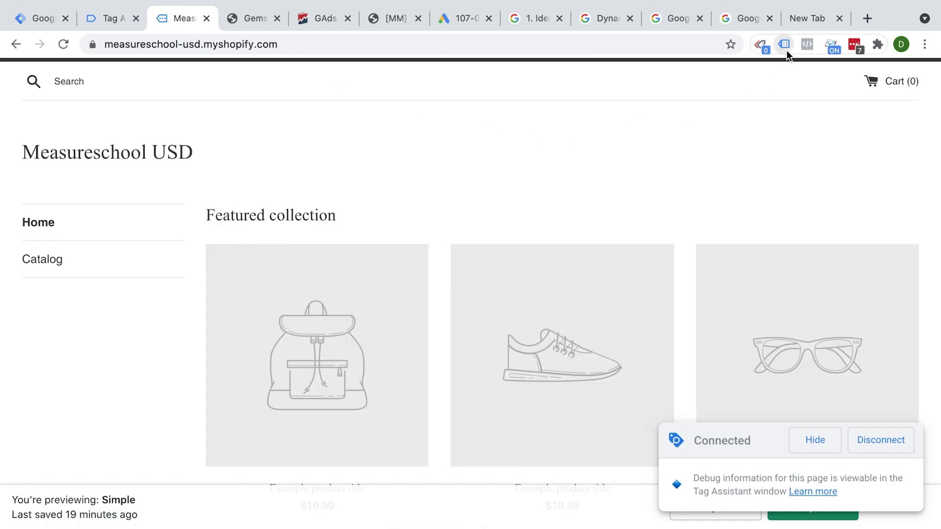
pyautogui.click(784, 45)
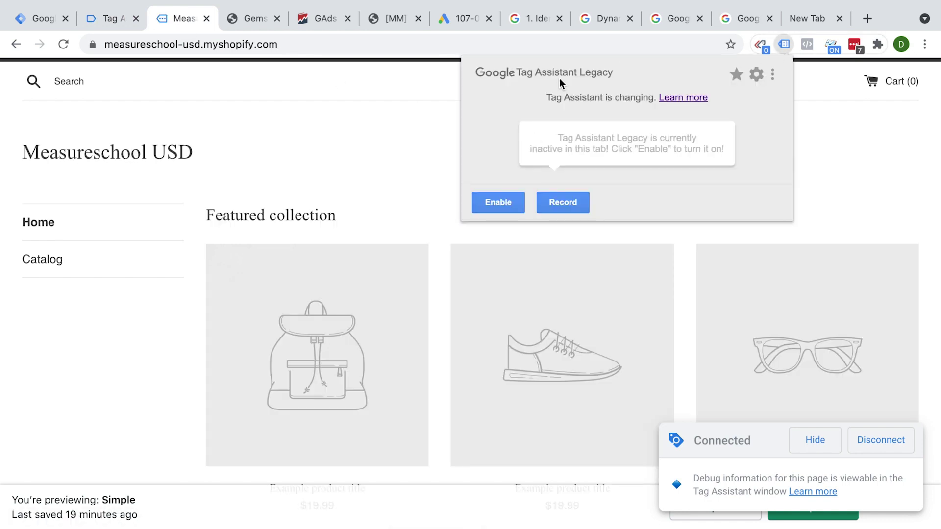
pyautogui.click(498, 202)
pyautogui.press('super+r')
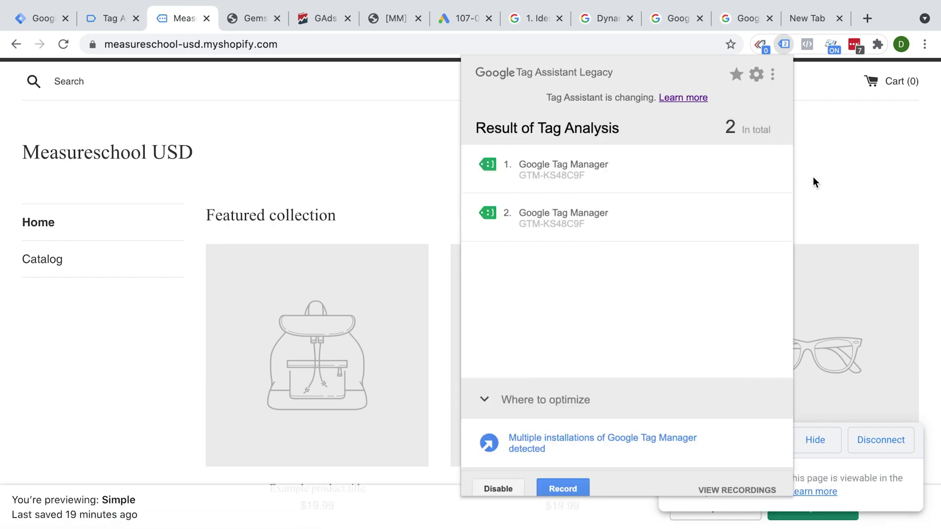
# Reload the store and open the Gemstone Necklace product page from the catalog
pyautogui.press('super+r')
pyautogui.click(330, 161)
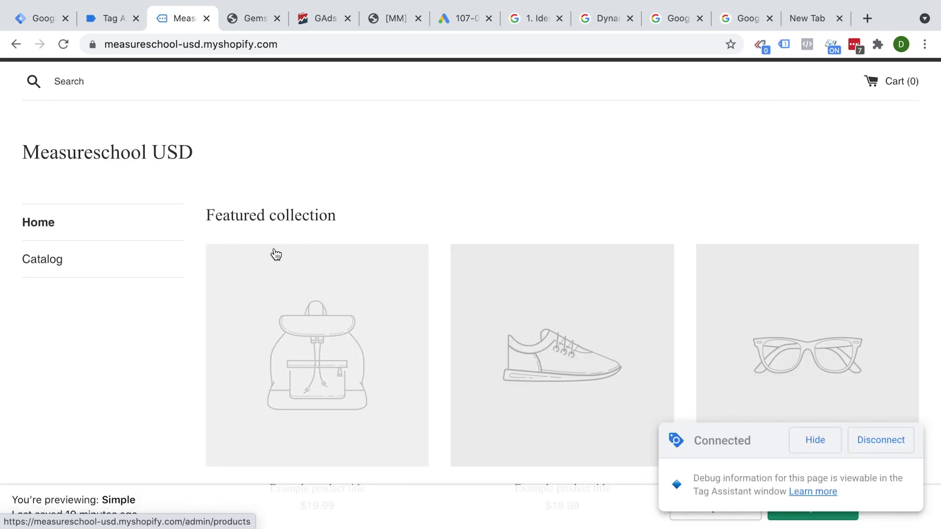
pyautogui.click(30, 264)
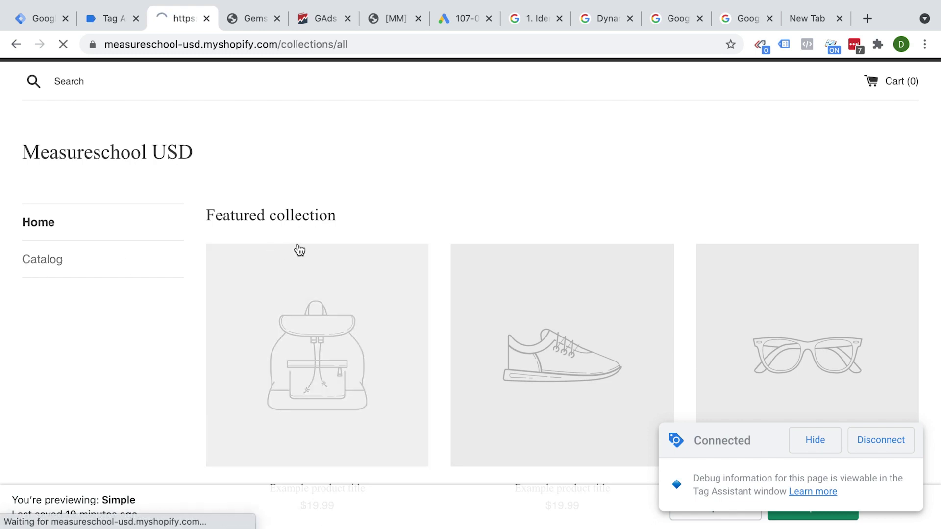
pyautogui.scroll(-4, 297, 244)
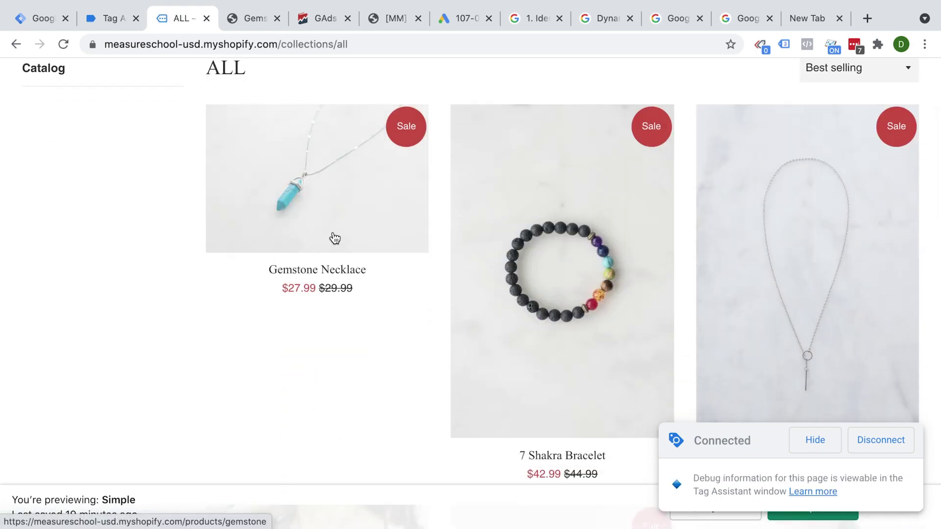
pyautogui.click(332, 237)
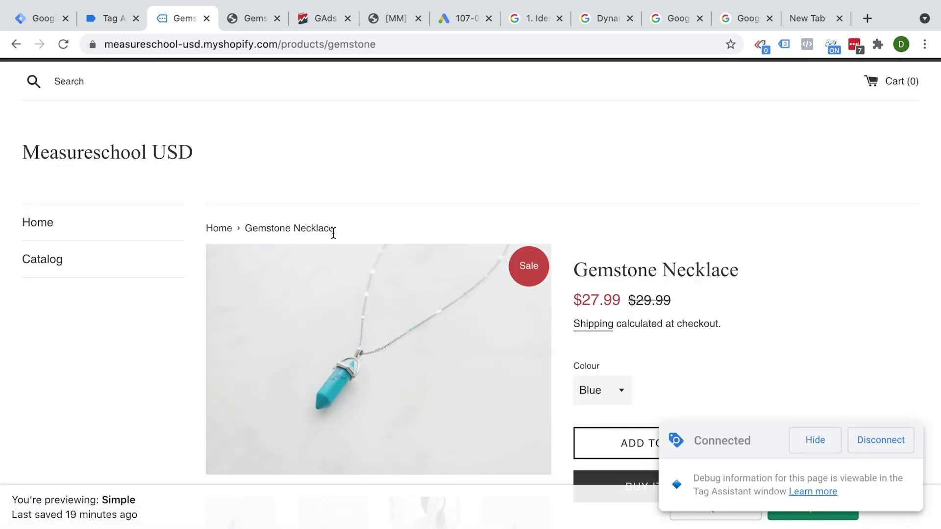
# Open the Google Ads Remarketing Tag in Tag Assistant Legacy and check conversion ID 849535282
pyautogui.click(784, 44)
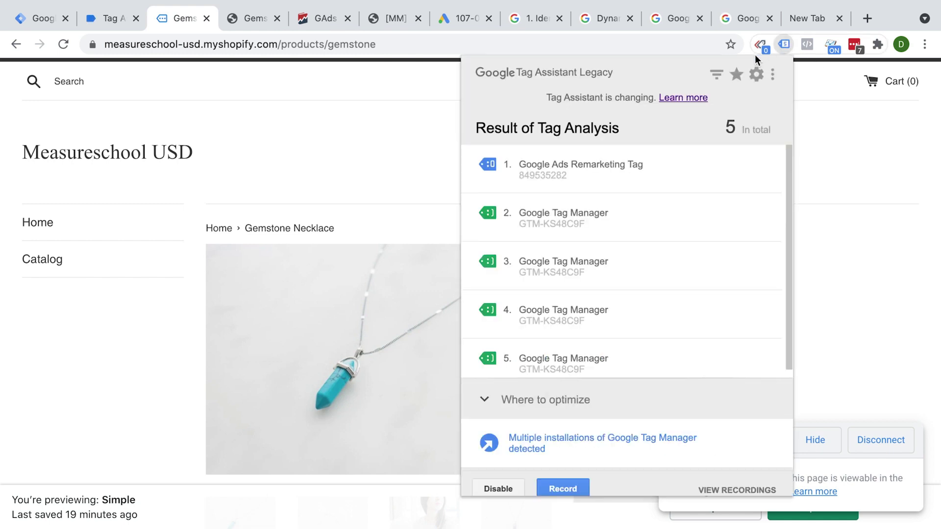
pyautogui.moveTo(577, 154)
pyautogui.click(563, 173)
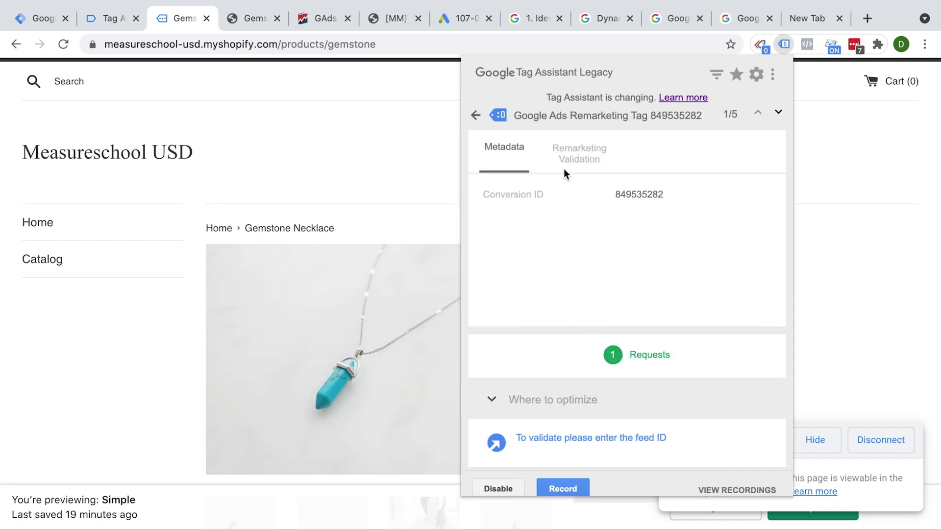
pyautogui.doubleClick(635, 194)
pyautogui.click(589, 166)
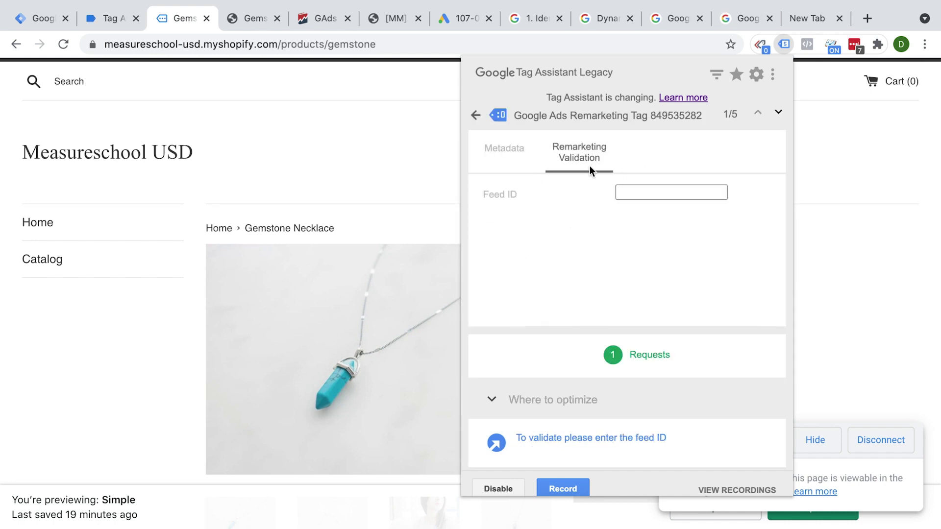
pyautogui.click(644, 191)
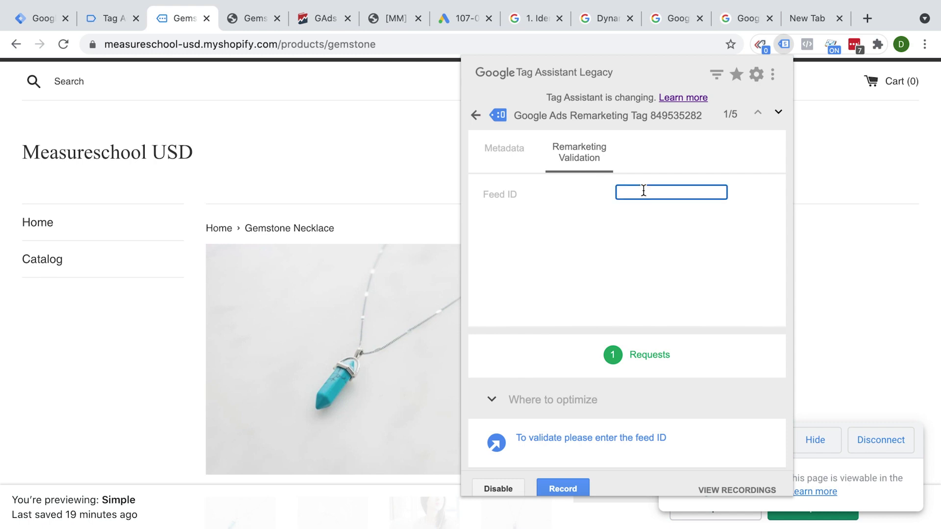
pyautogui.click(626, 363)
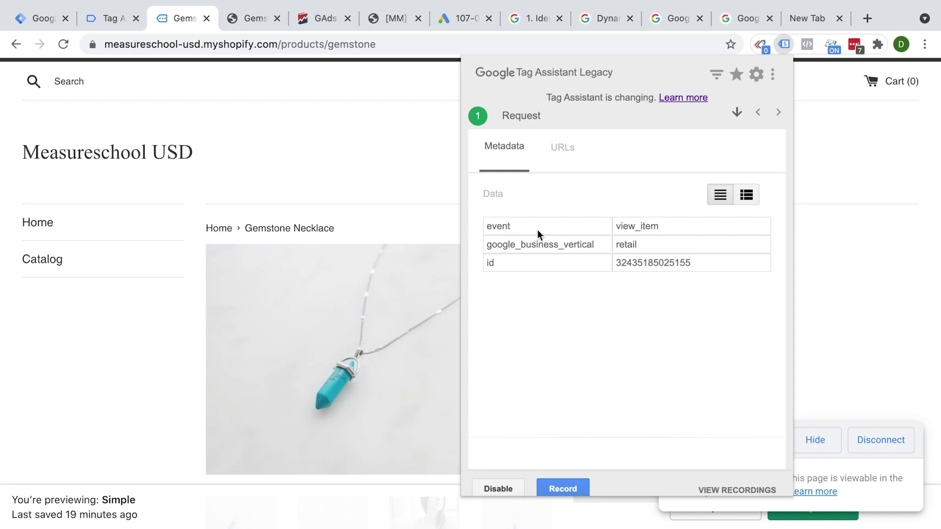
pyautogui.doubleClick(620, 229)
pyautogui.doubleClick(622, 245)
pyautogui.doubleClick(629, 264)
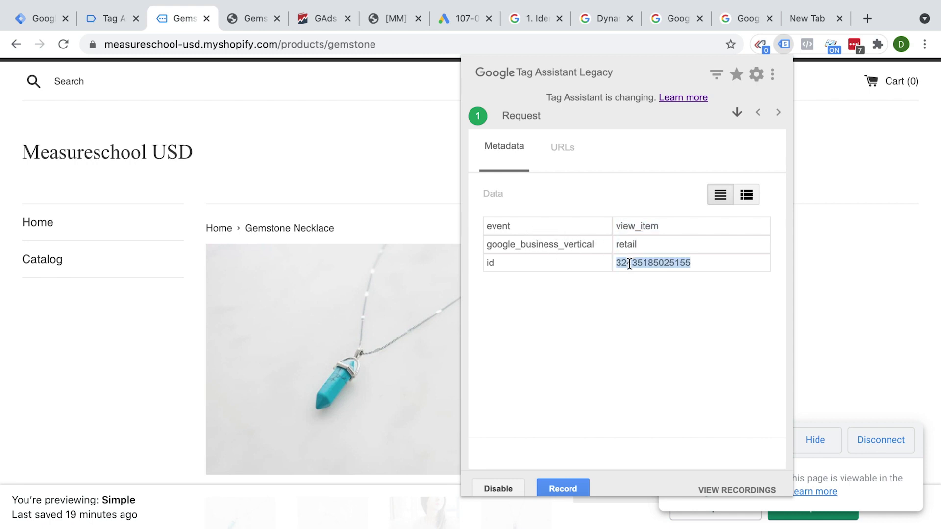
pyautogui.click(325, 132)
# On the catalog page, check the remarketing request shows view_item_list, retail and the id list
pyautogui.click(49, 255)
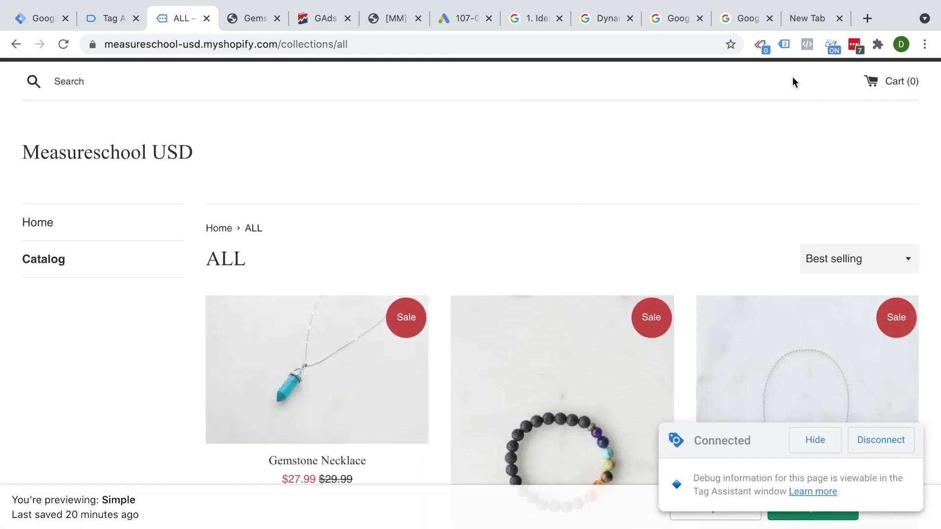
pyautogui.click(785, 44)
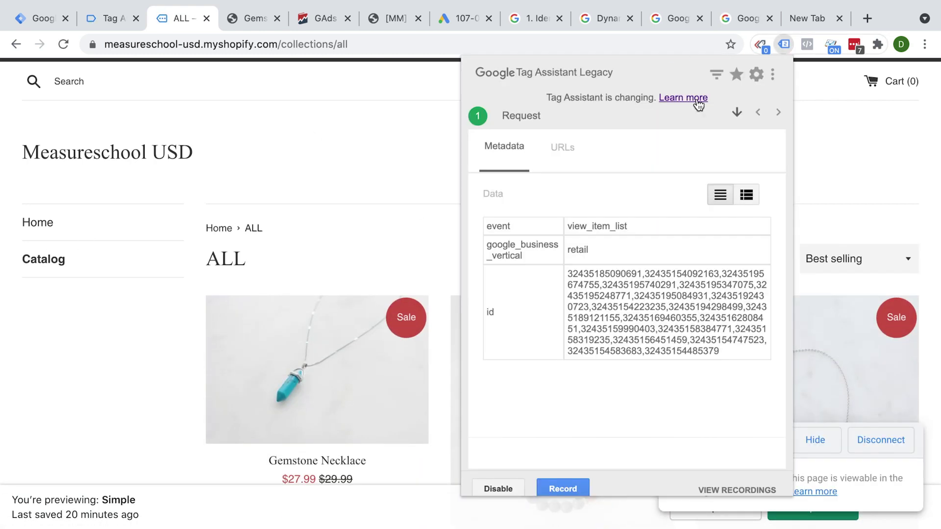
pyautogui.click(736, 113)
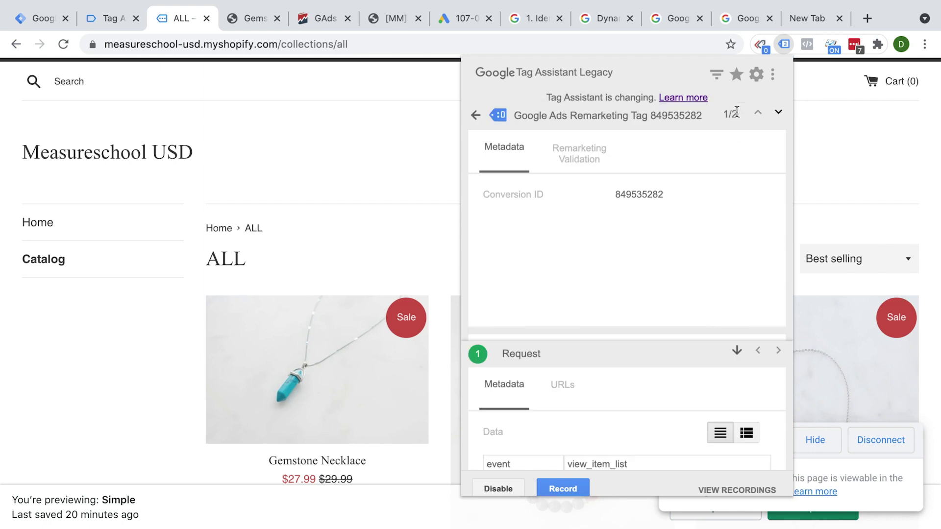
pyautogui.click(476, 116)
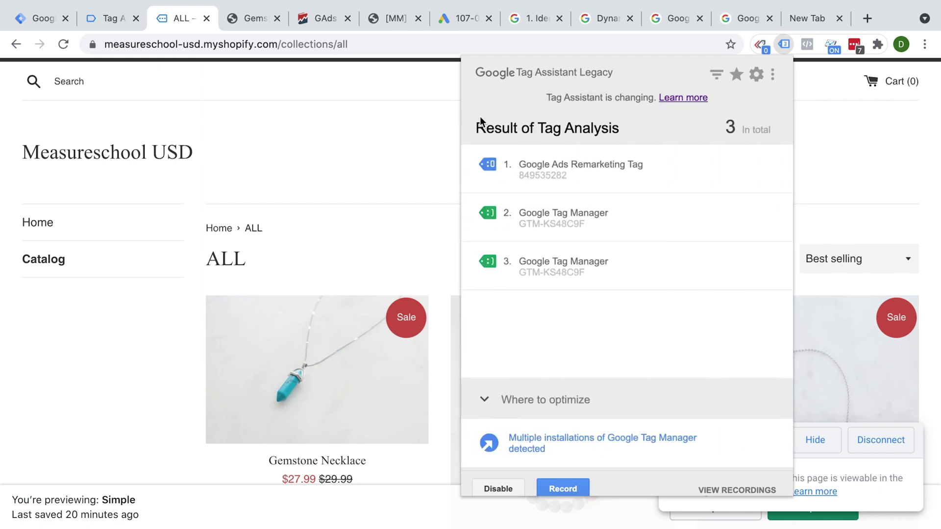
pyautogui.click(527, 177)
pyautogui.click(639, 355)
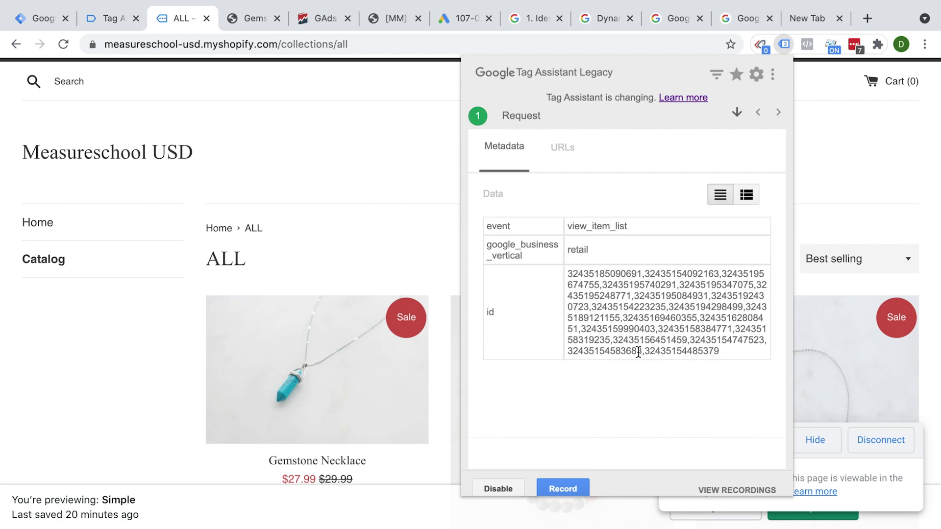
pyautogui.doubleClick(575, 227)
pyautogui.doubleClick(578, 250)
pyautogui.moveTo(578, 285); pyautogui.dragTo(707, 363)
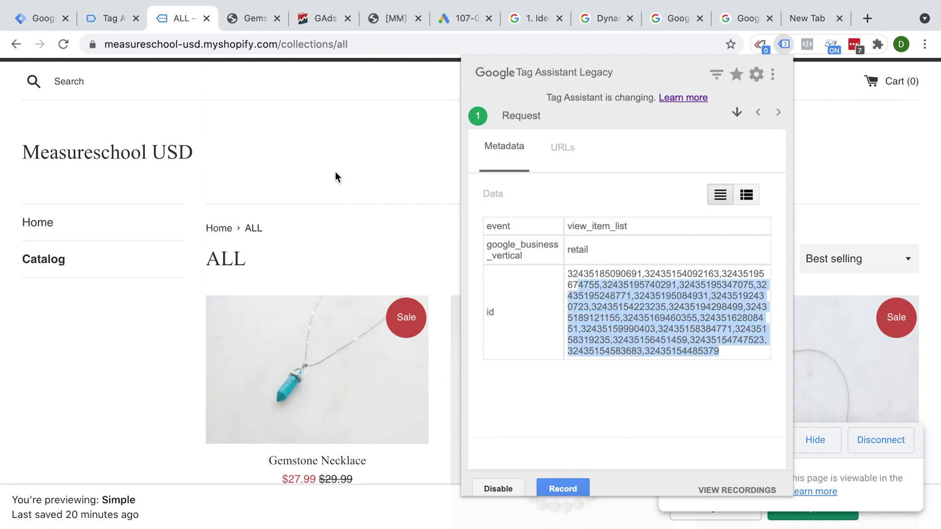
# Search the store for 'necklace'
pyautogui.click(308, 154)
pyautogui.click(56, 79)
pyautogui.click(67, 117)
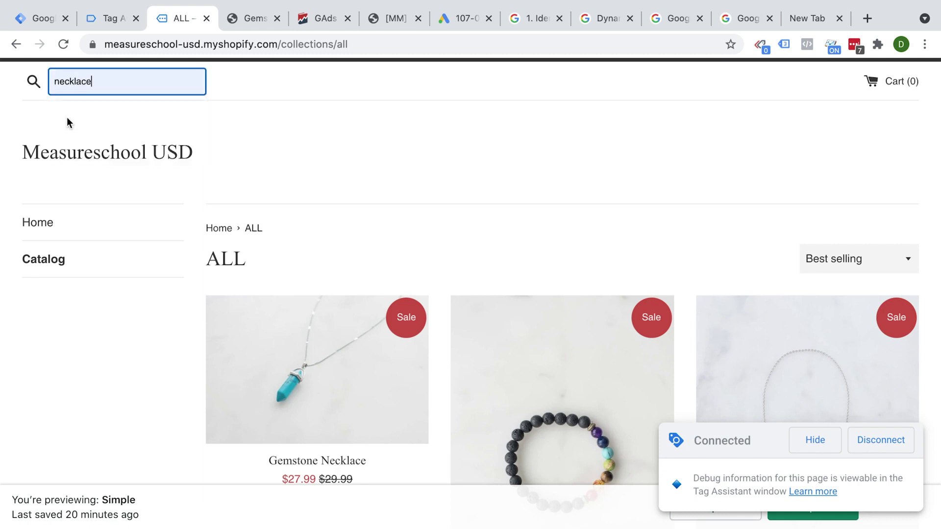
# Open the Google Ads Remarketing Tag request data for the search results page
pyautogui.click(357, 326)
pyautogui.hscroll(-5, 443, 260)
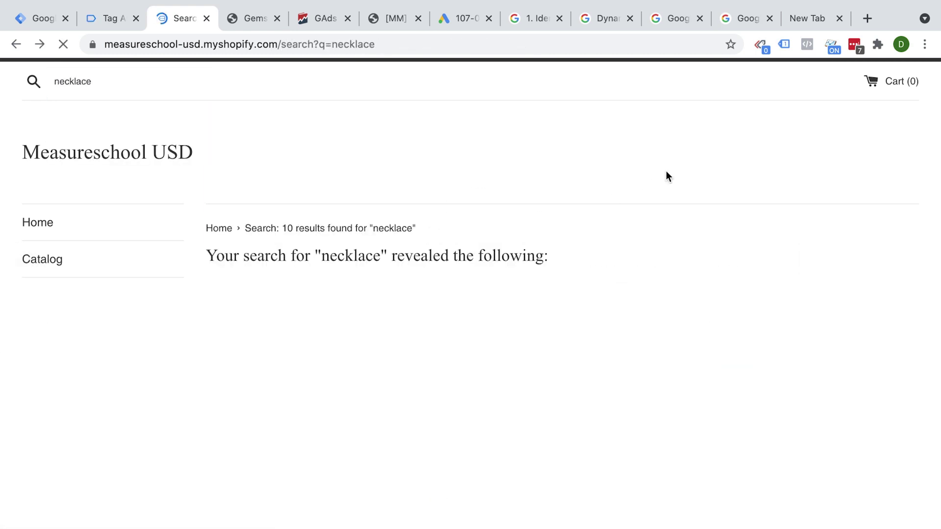
pyautogui.click(784, 43)
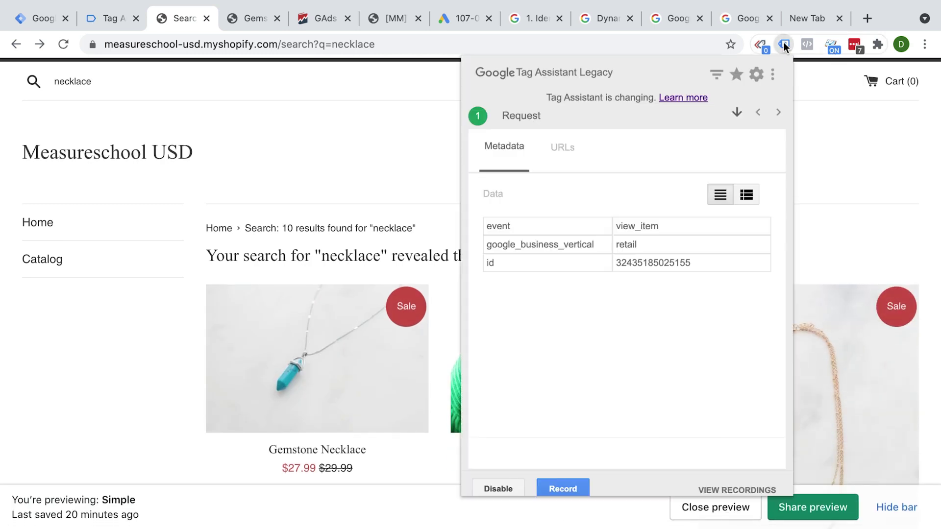
pyautogui.click(737, 115)
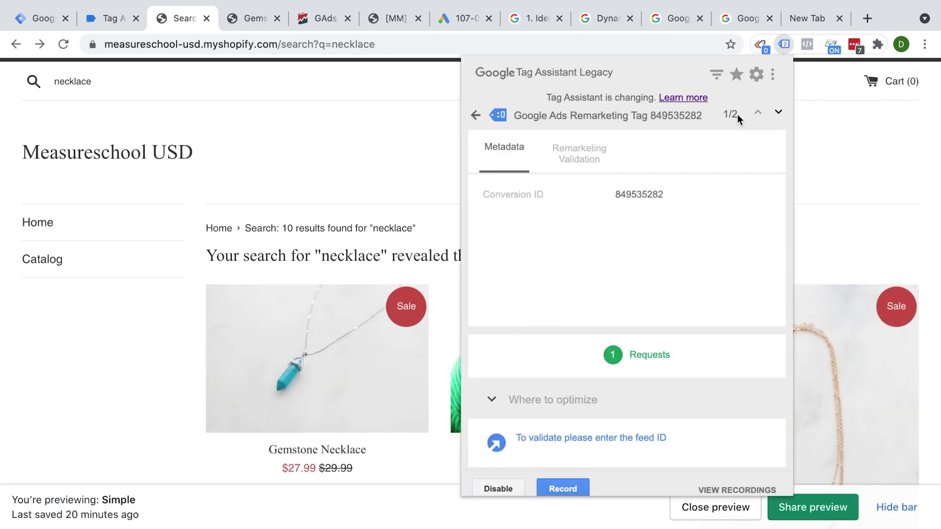
pyautogui.click(474, 114)
pyautogui.click(577, 177)
pyautogui.click(650, 365)
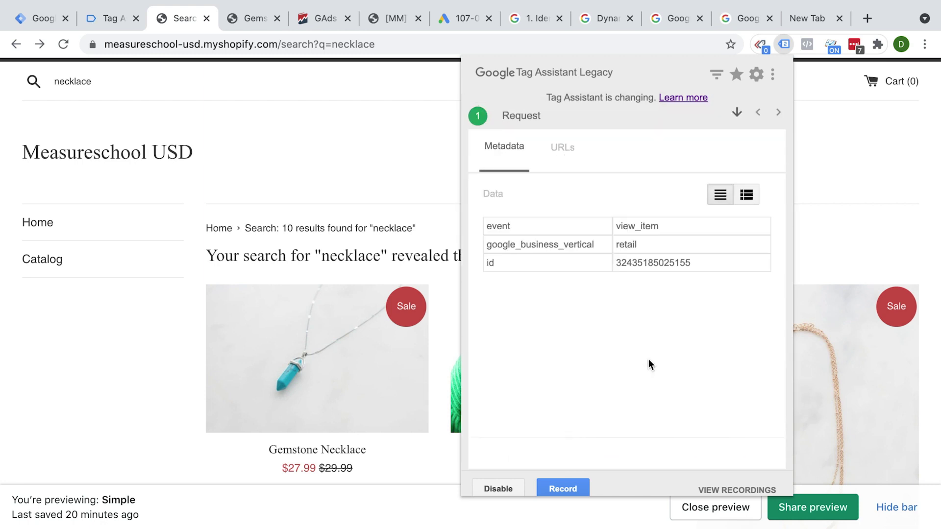
pyautogui.click(349, 156)
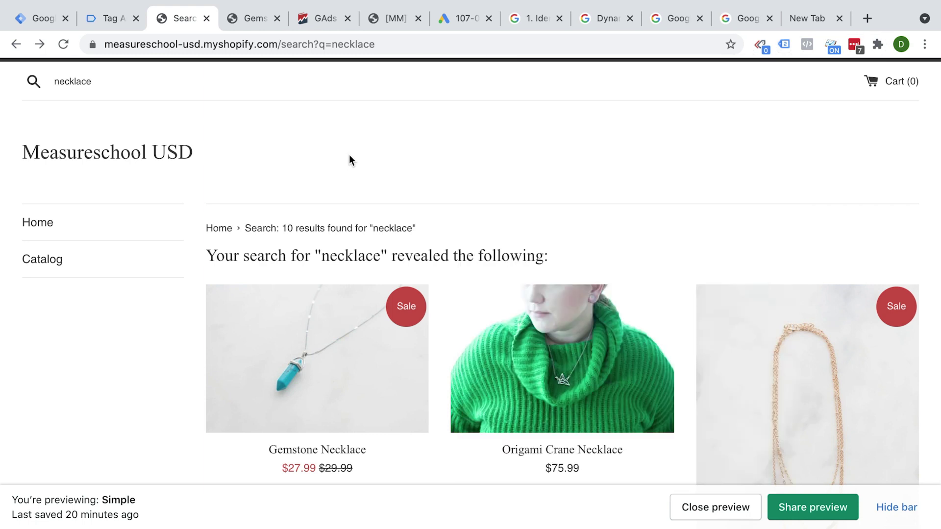
# Reload and confirm the request sends view_search_results, retail vertical and product ids
pyautogui.press('super+r')
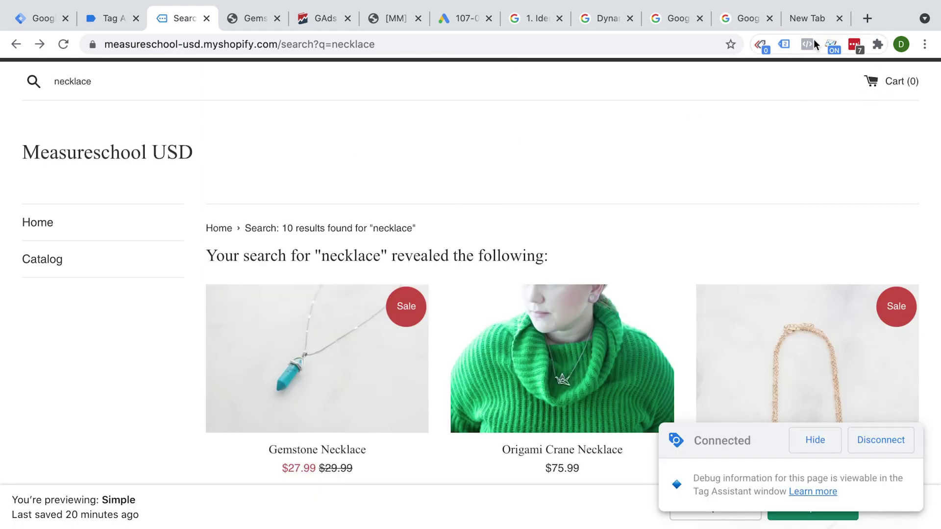
pyautogui.click(784, 44)
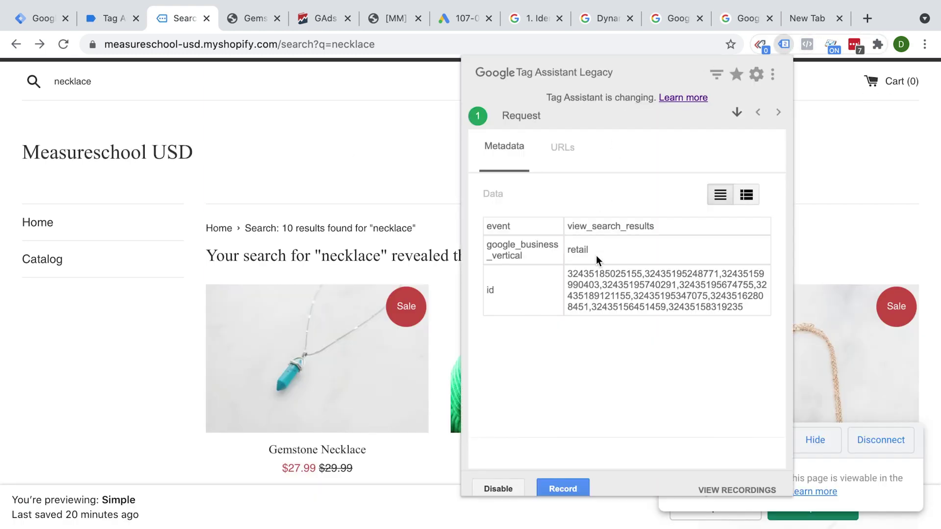
pyautogui.doubleClick(577, 228)
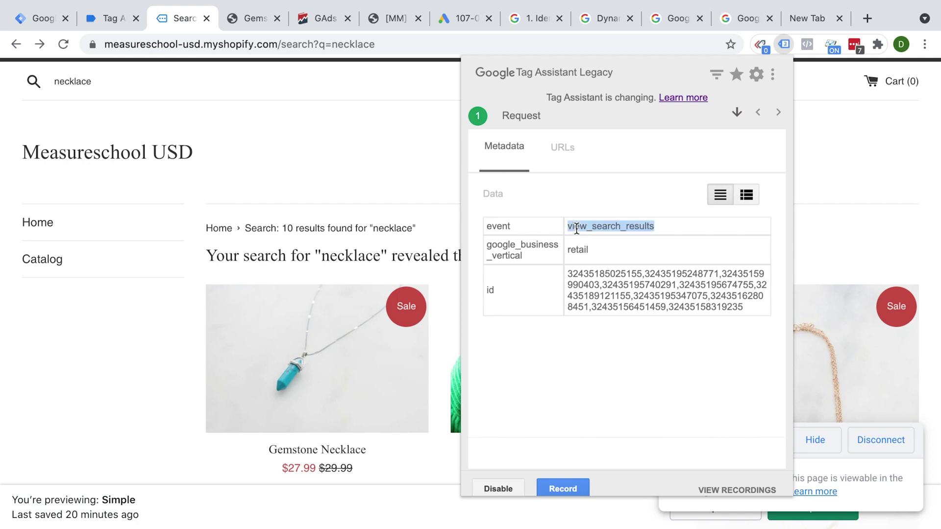
pyautogui.doubleClick(577, 250)
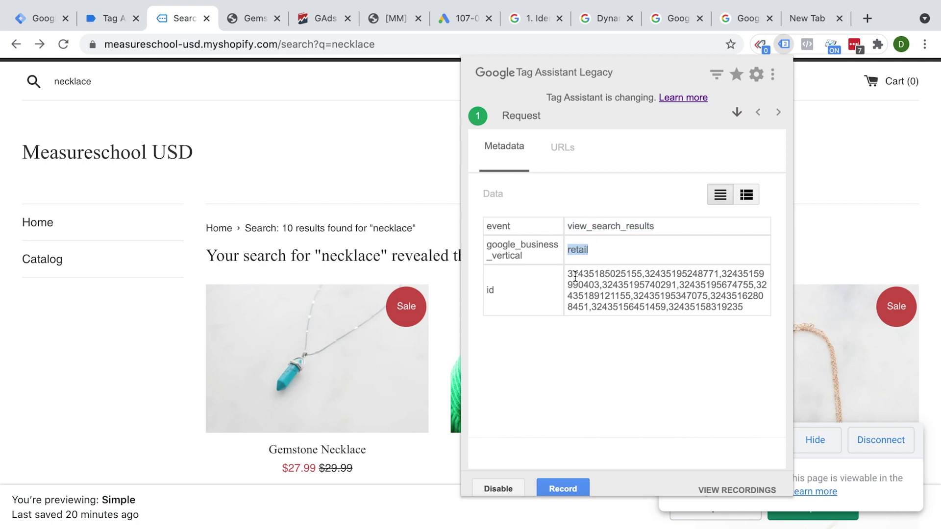
pyautogui.moveTo(575, 276); pyautogui.dragTo(757, 320)
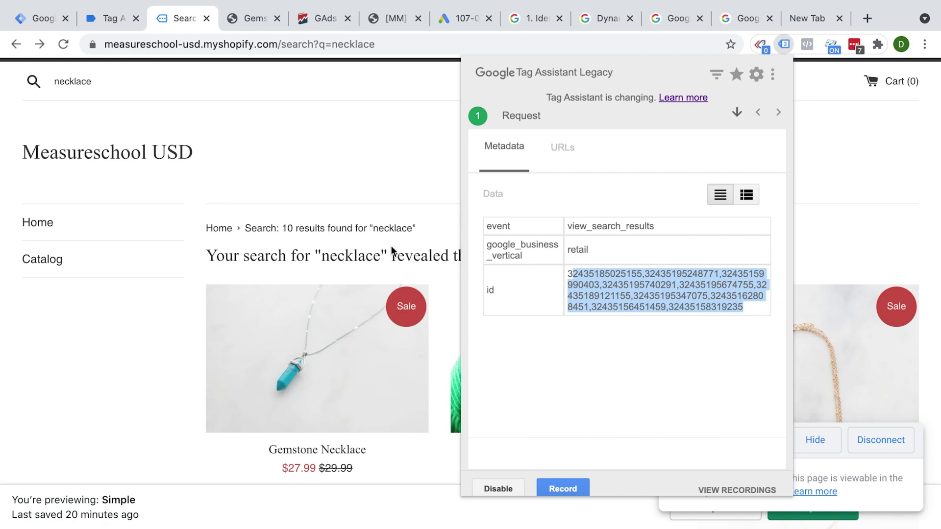
pyautogui.click(435, 165)
# Add the Gemstone Necklace to the cart and check its view_item and add_to_cart remarketing requests
pyautogui.click(365, 365)
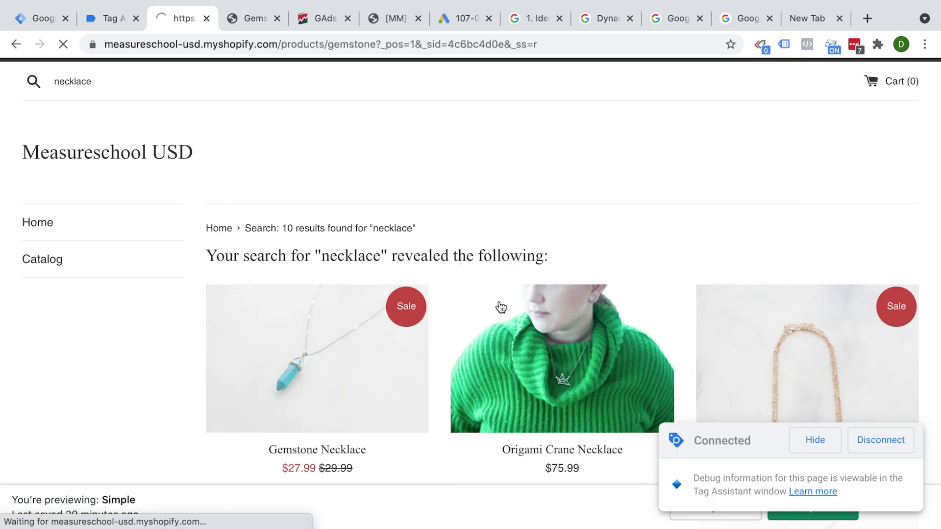
pyautogui.scroll(-5, 501, 307)
pyautogui.click(659, 325)
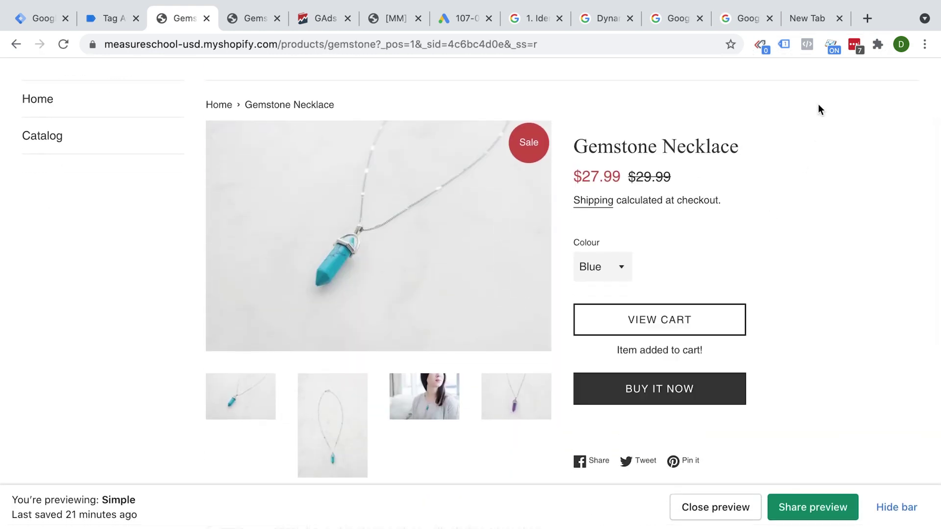
pyautogui.click(786, 45)
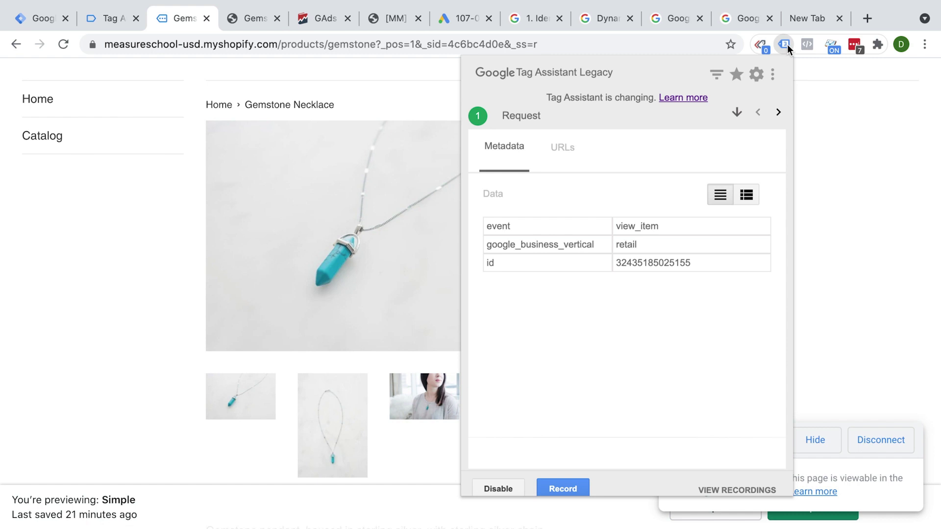
pyautogui.click(736, 112)
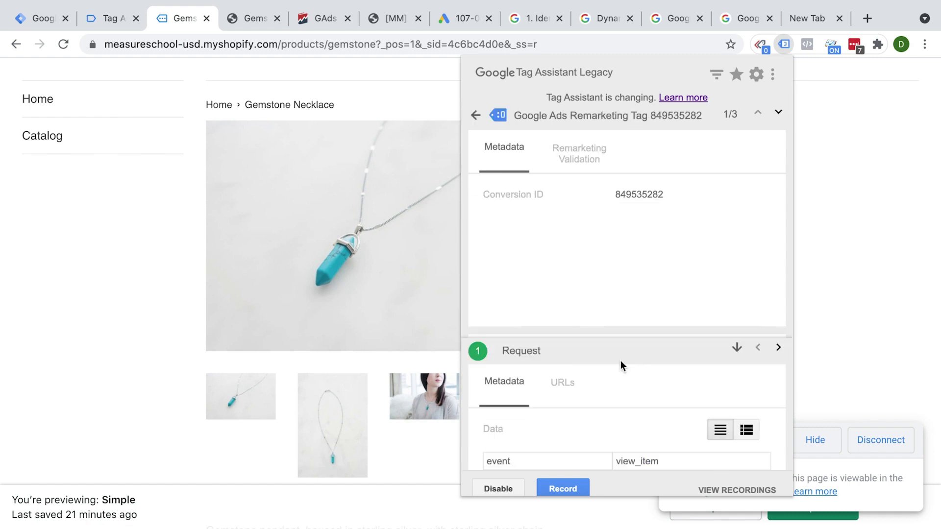
pyautogui.scroll(-5, 620, 363)
pyautogui.click(780, 112)
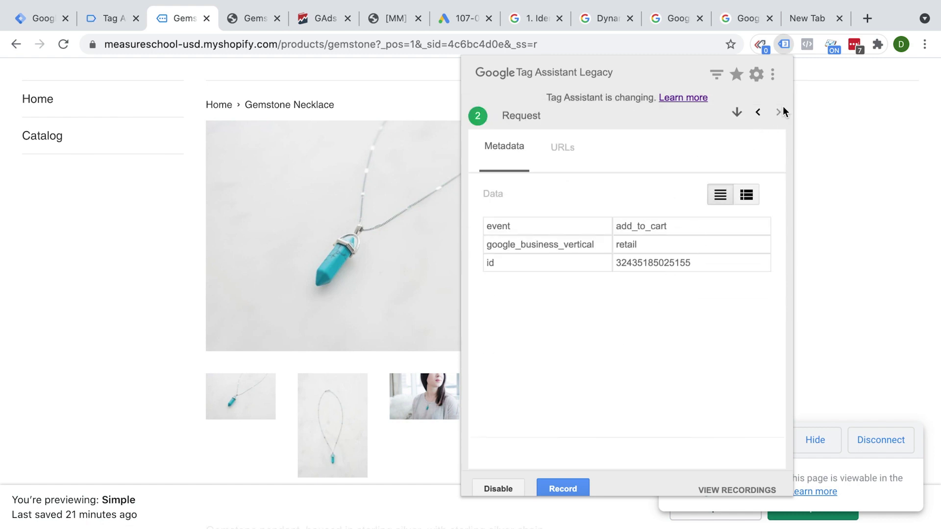
pyautogui.click(855, 262)
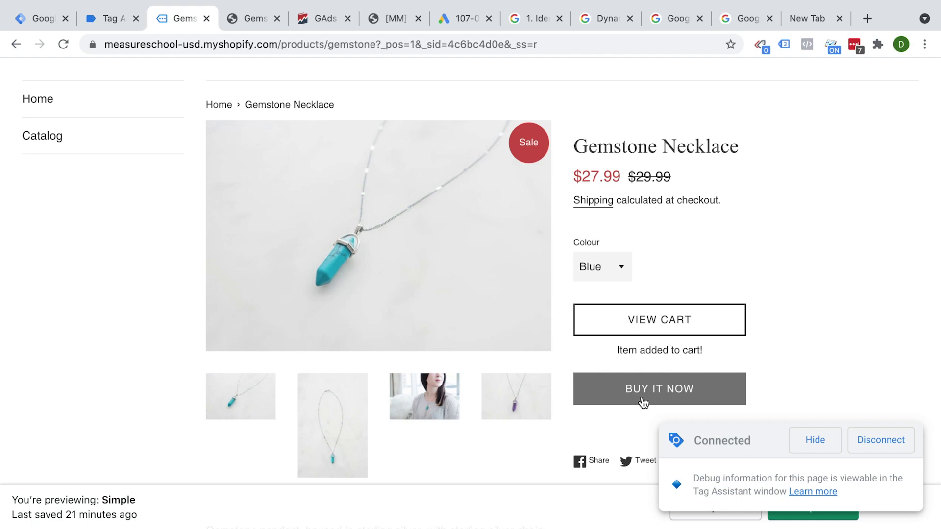
pyautogui.scroll(1, 625, 234)
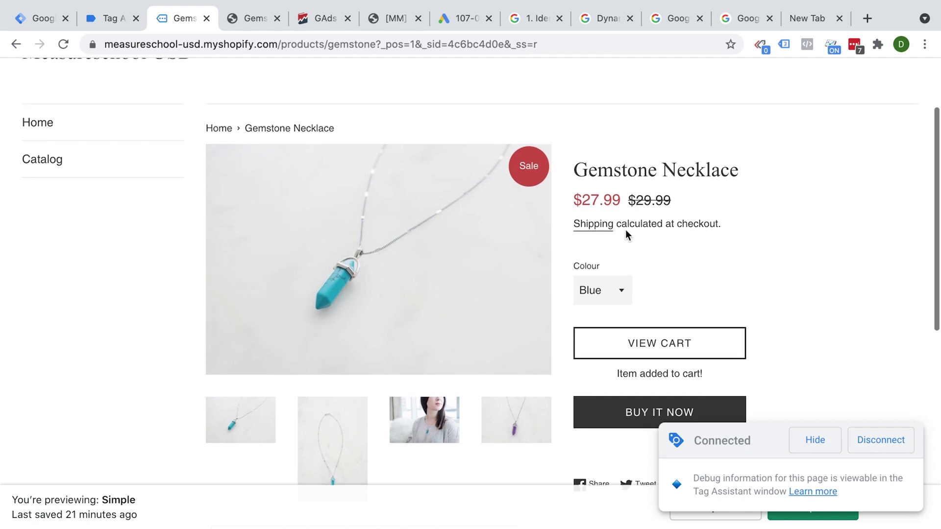
pyautogui.scroll(3, 625, 229)
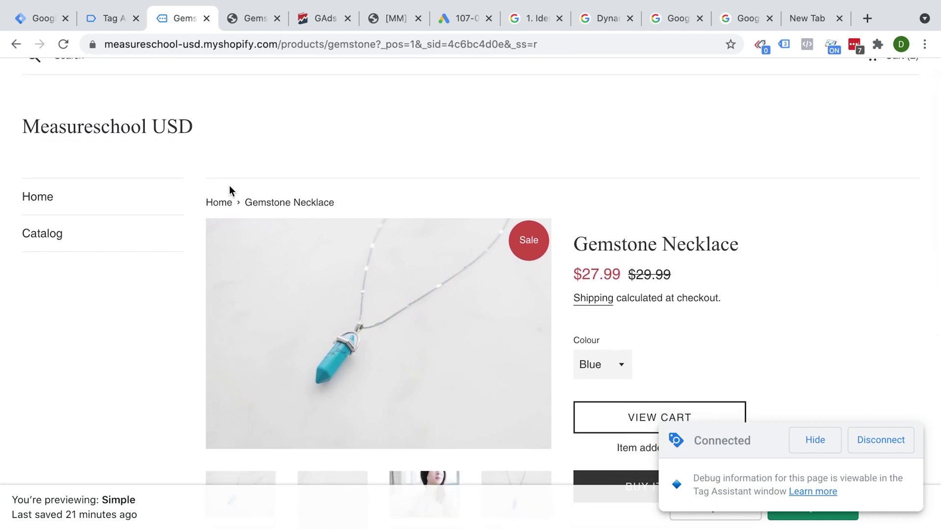
# Verify the Google Ads audience source shows the tag active with event, google_business_vertical and id parameters
pyautogui.click(464, 20)
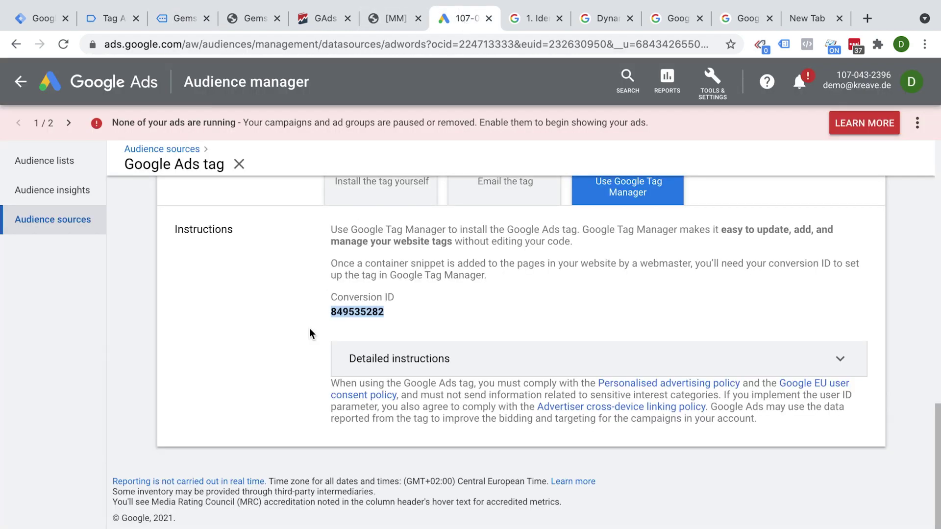
pyautogui.scroll(8, 263, 379)
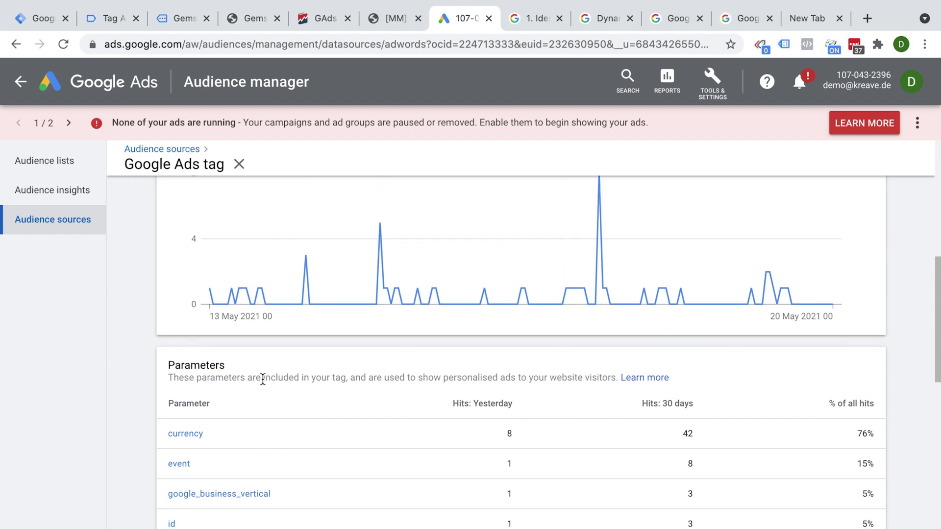
pyautogui.scroll(-2, 262, 378)
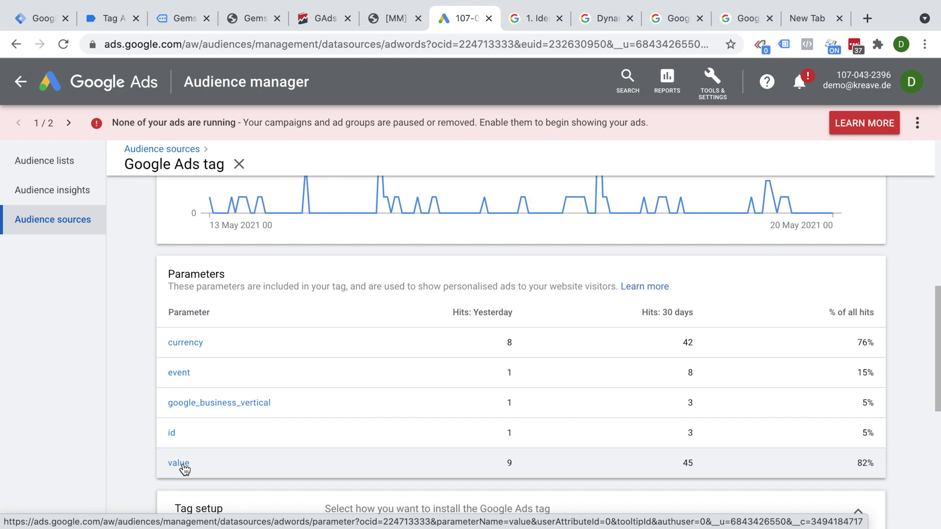
pyautogui.scroll(10, 185, 469)
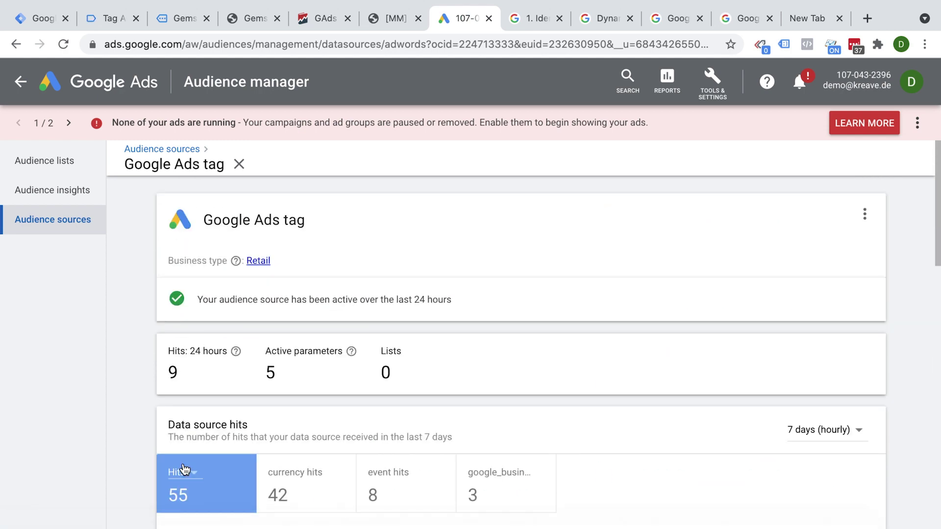
pyautogui.click(44, 18)
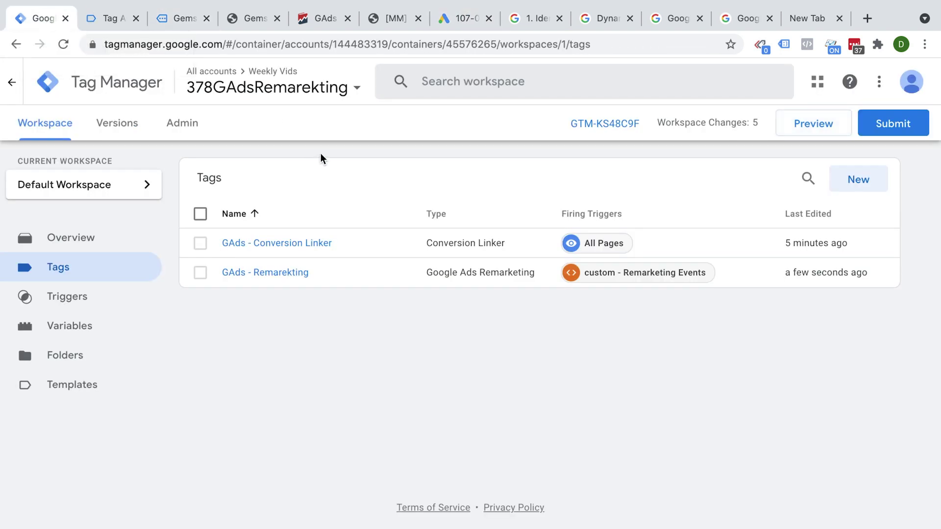
# Submit the workspace changes and publish them as version 'Added GAds Remarketing'
pyautogui.click(891, 130)
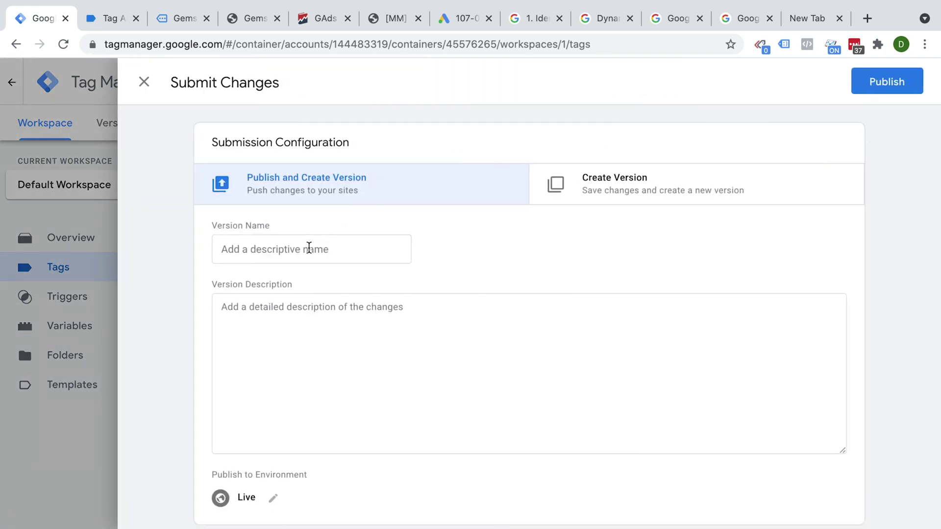
pyautogui.click(309, 247)
pyautogui.write('Added GEMS')
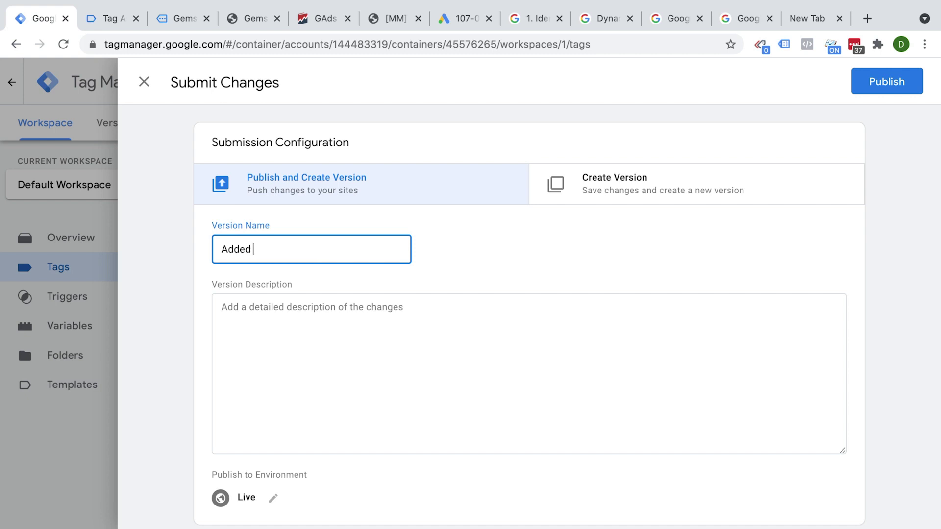
pyautogui.press('BackSpace')
pyautogui.press('BackSpace')
pyautogui.press('BackSpace')
pyautogui.write('Ads Remarketing')
pyautogui.click(892, 84)
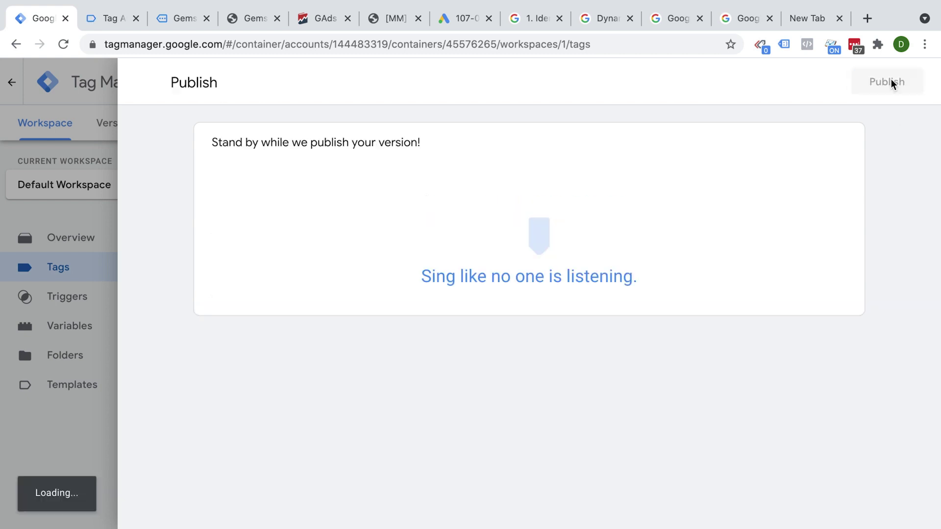